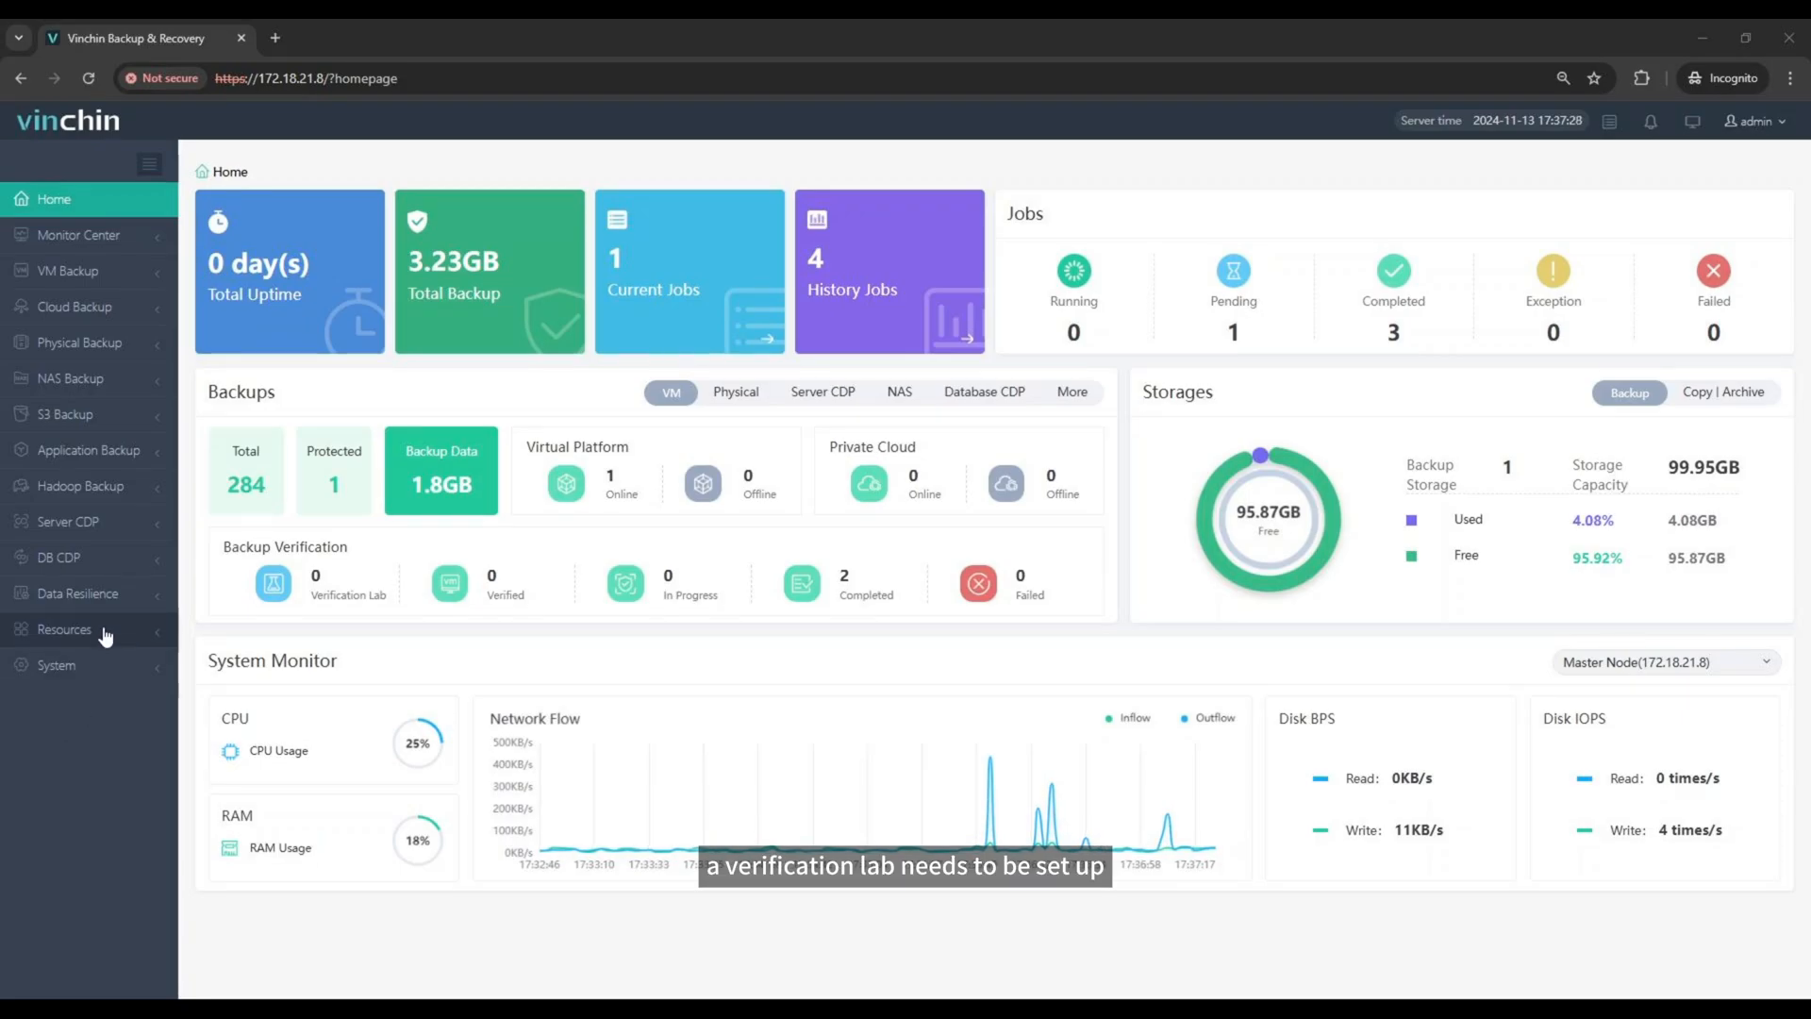
Step: Go to the Verification Lab list under Data Resilience and start a new verification lab
left_click(90, 593)
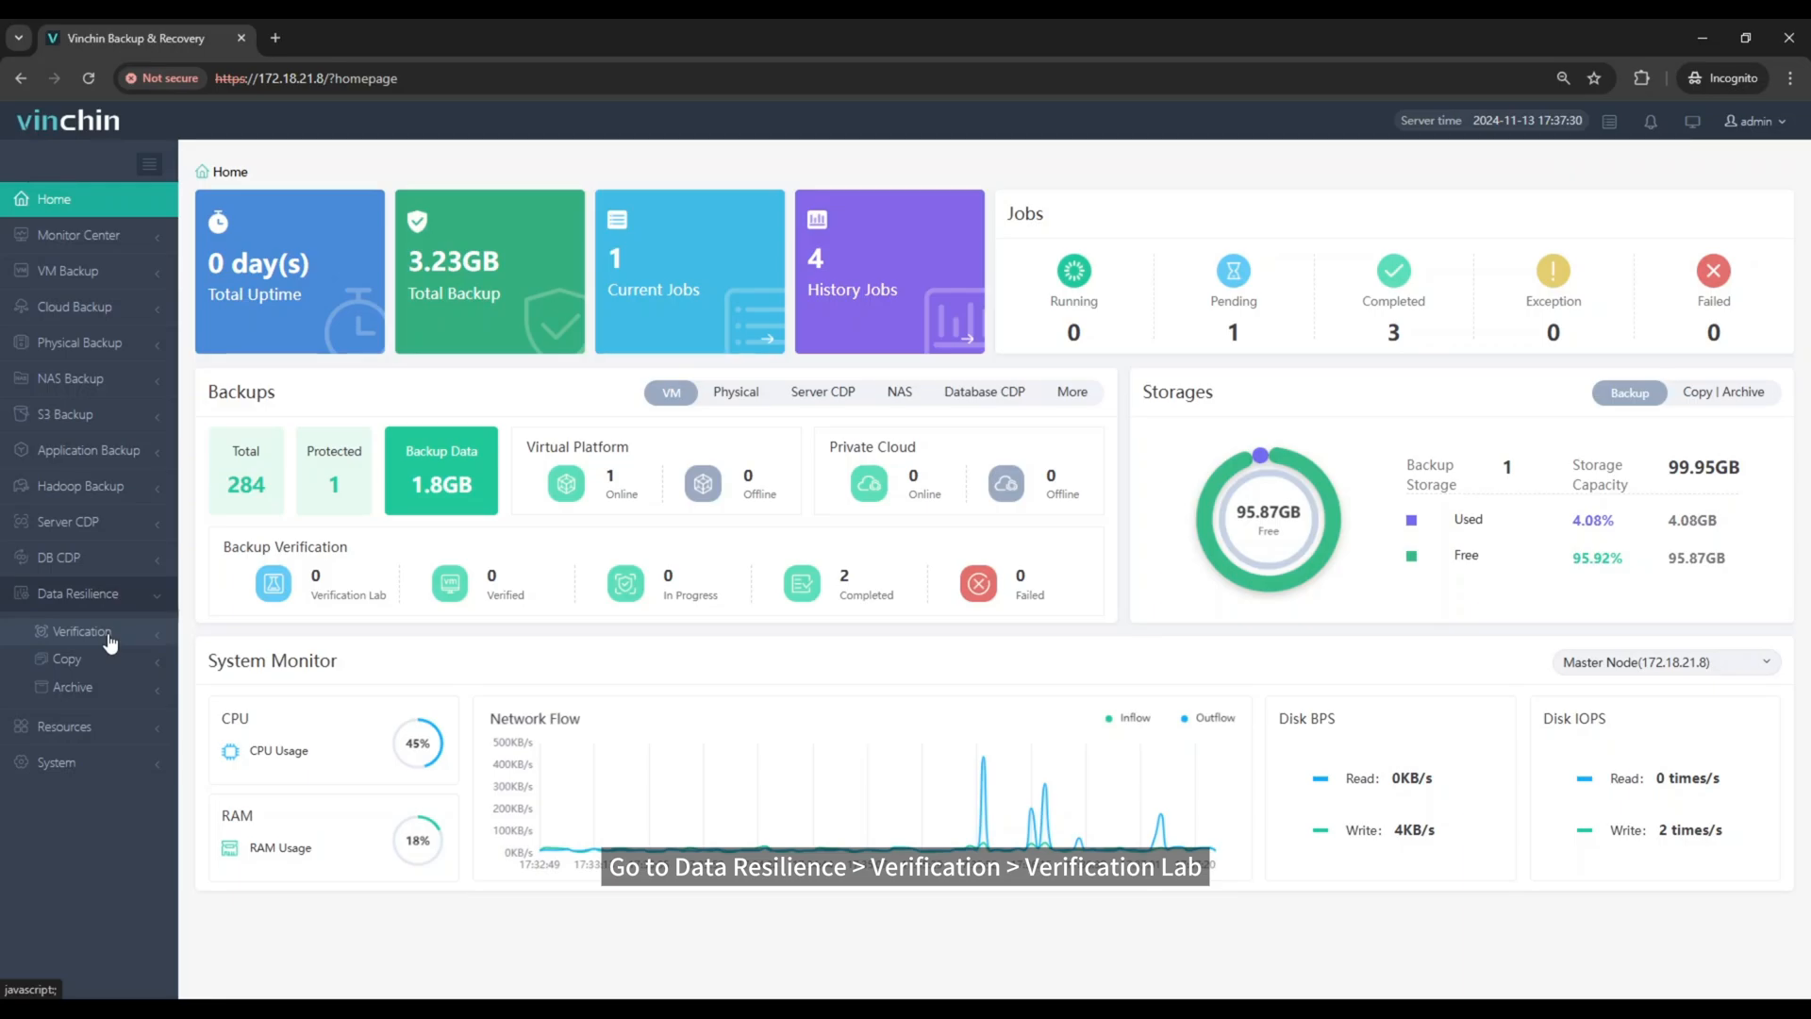
left_click(110, 636)
left_click(118, 688)
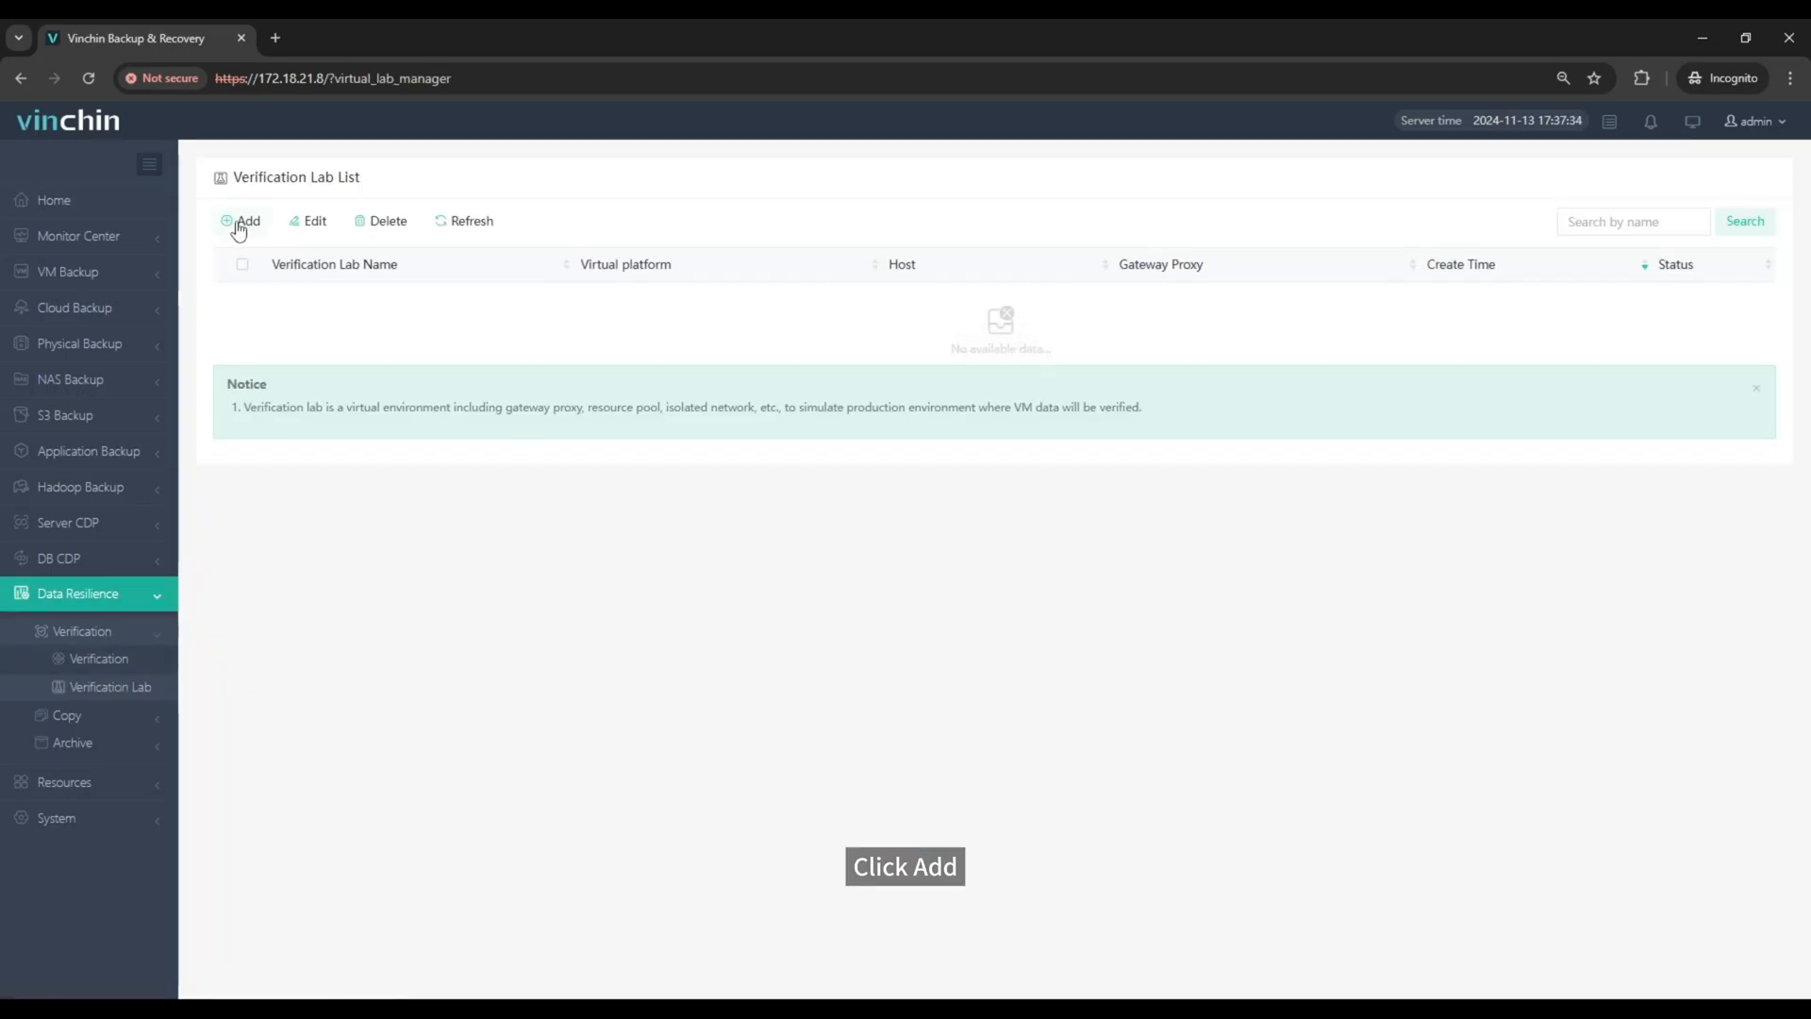
left_click(241, 223)
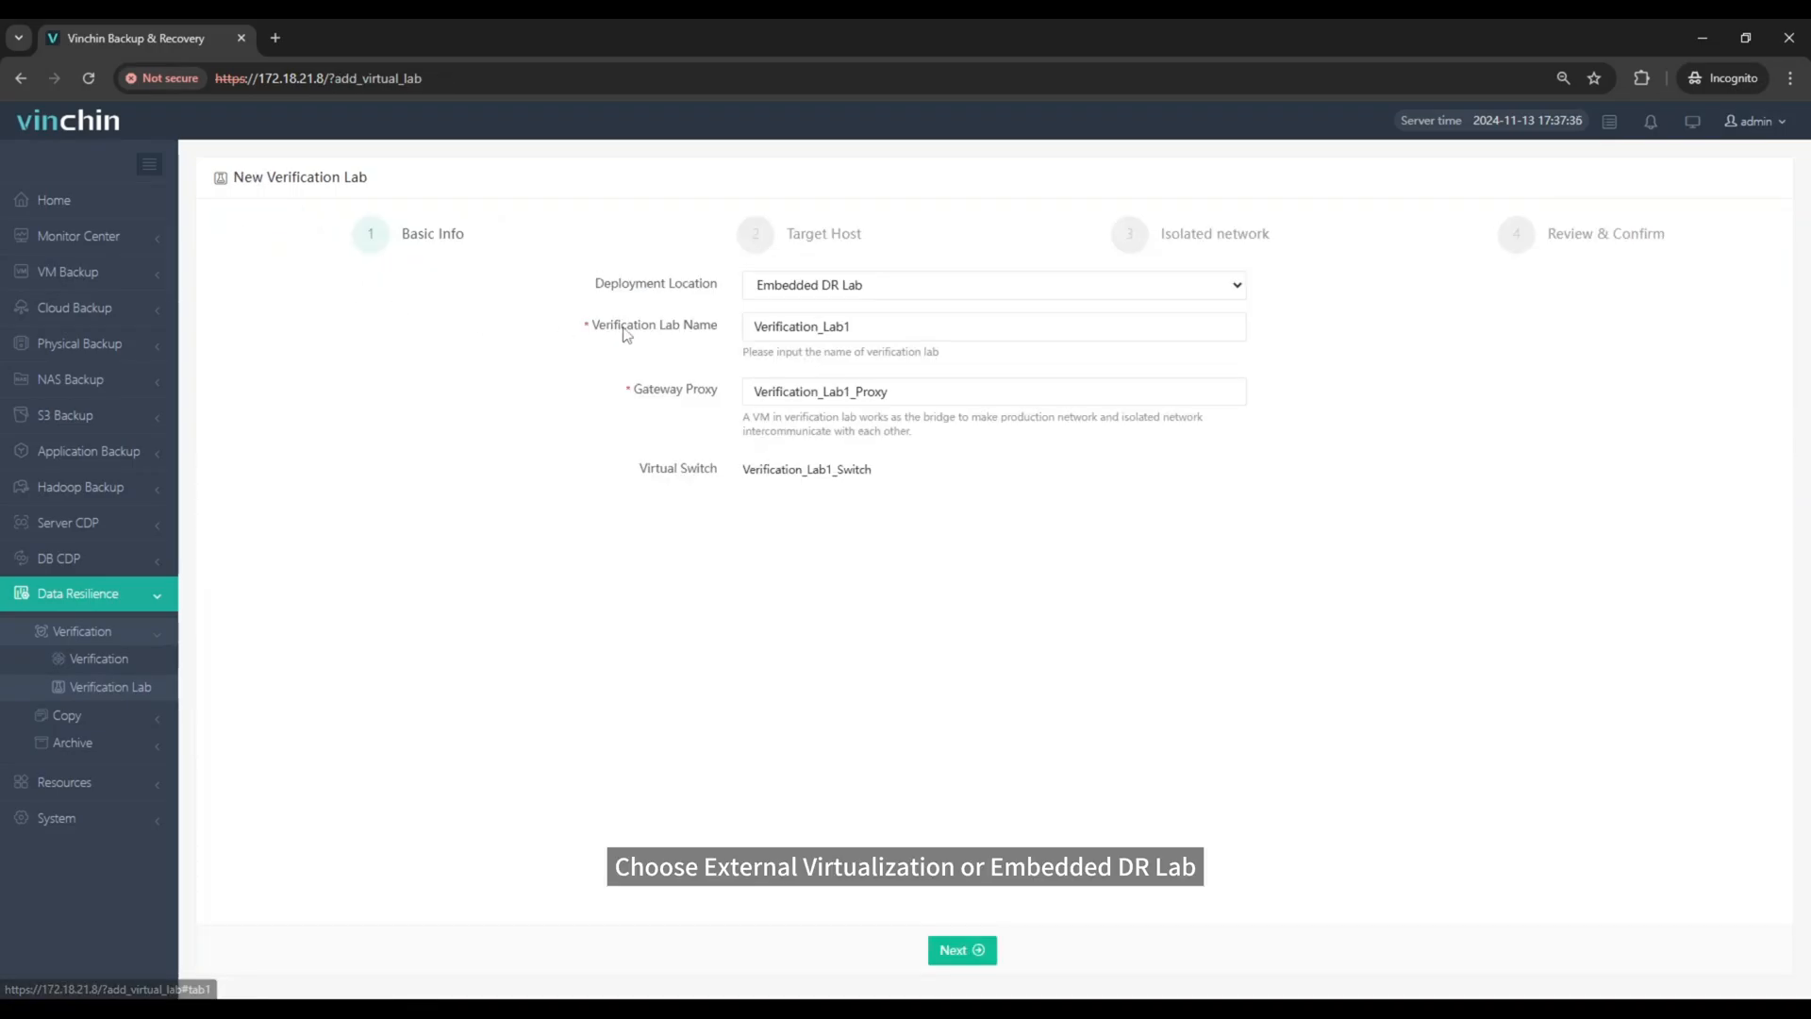
Step: Keep Embedded DR Lab as the deployment location and name the gateway proxy Verification_Lab1_Proxy_tmp, completing the basic info
left_click(820, 286)
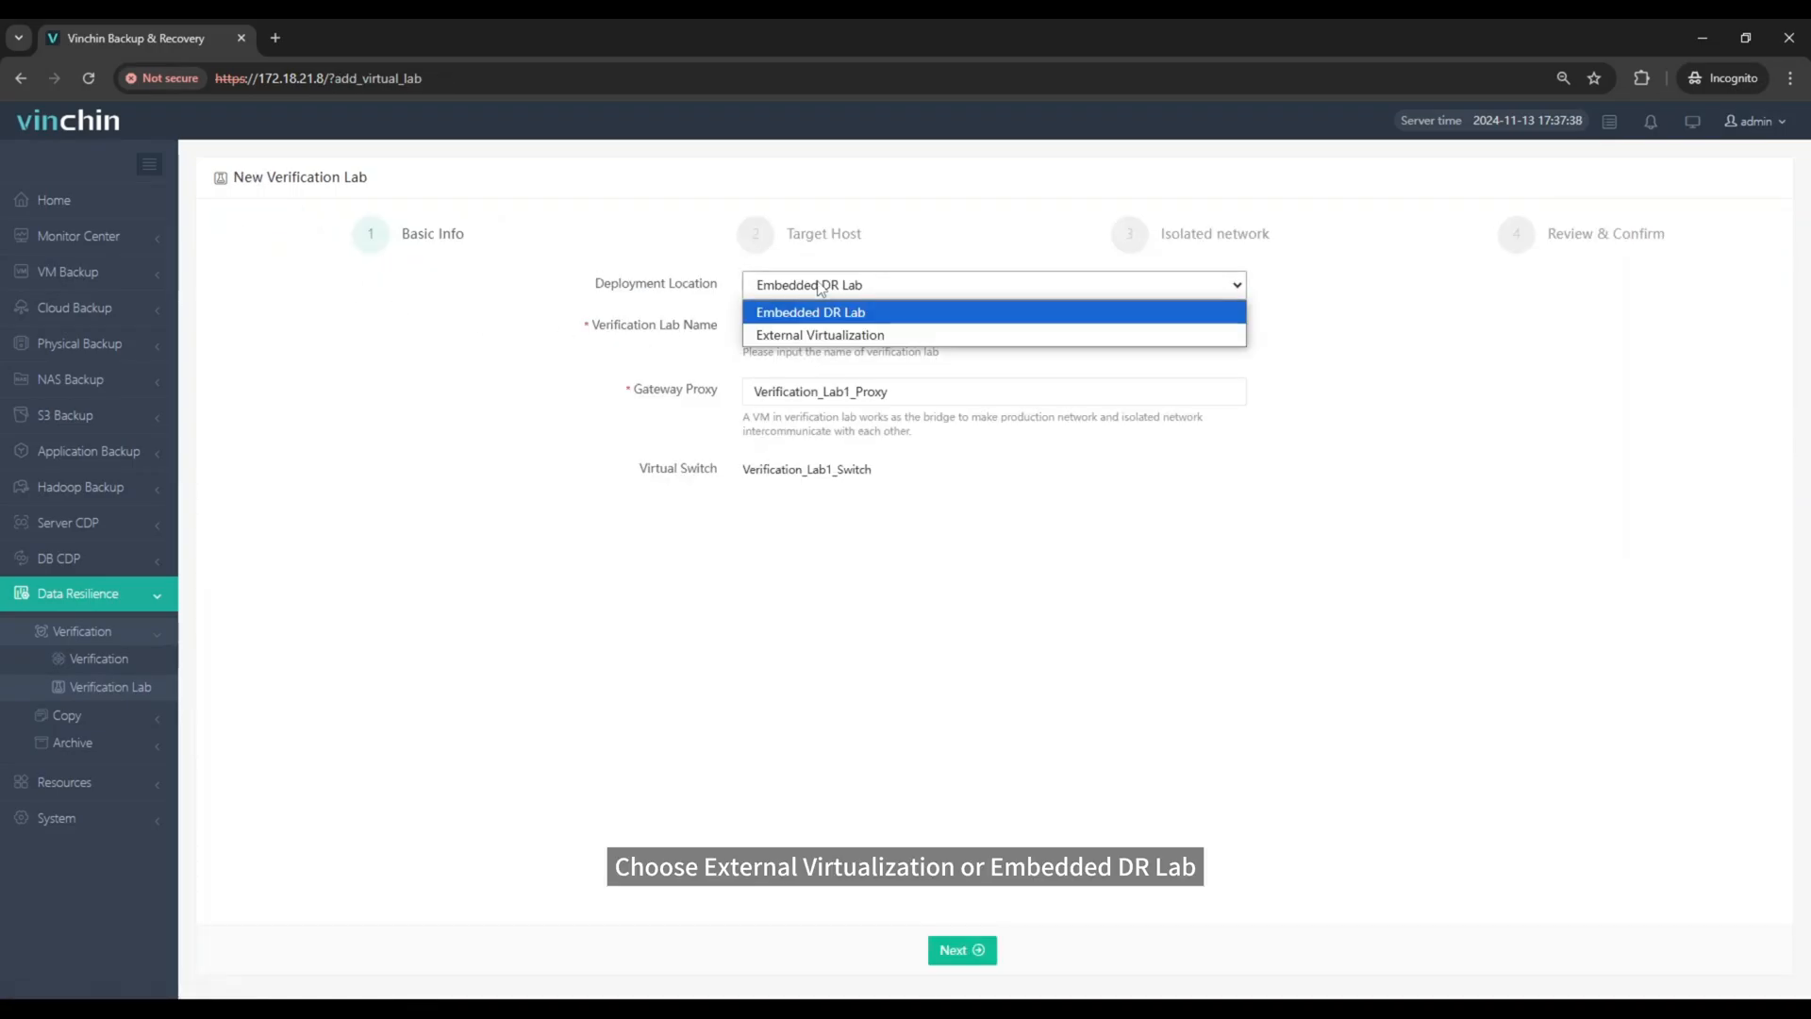
left_click(819, 288)
left_click(905, 399)
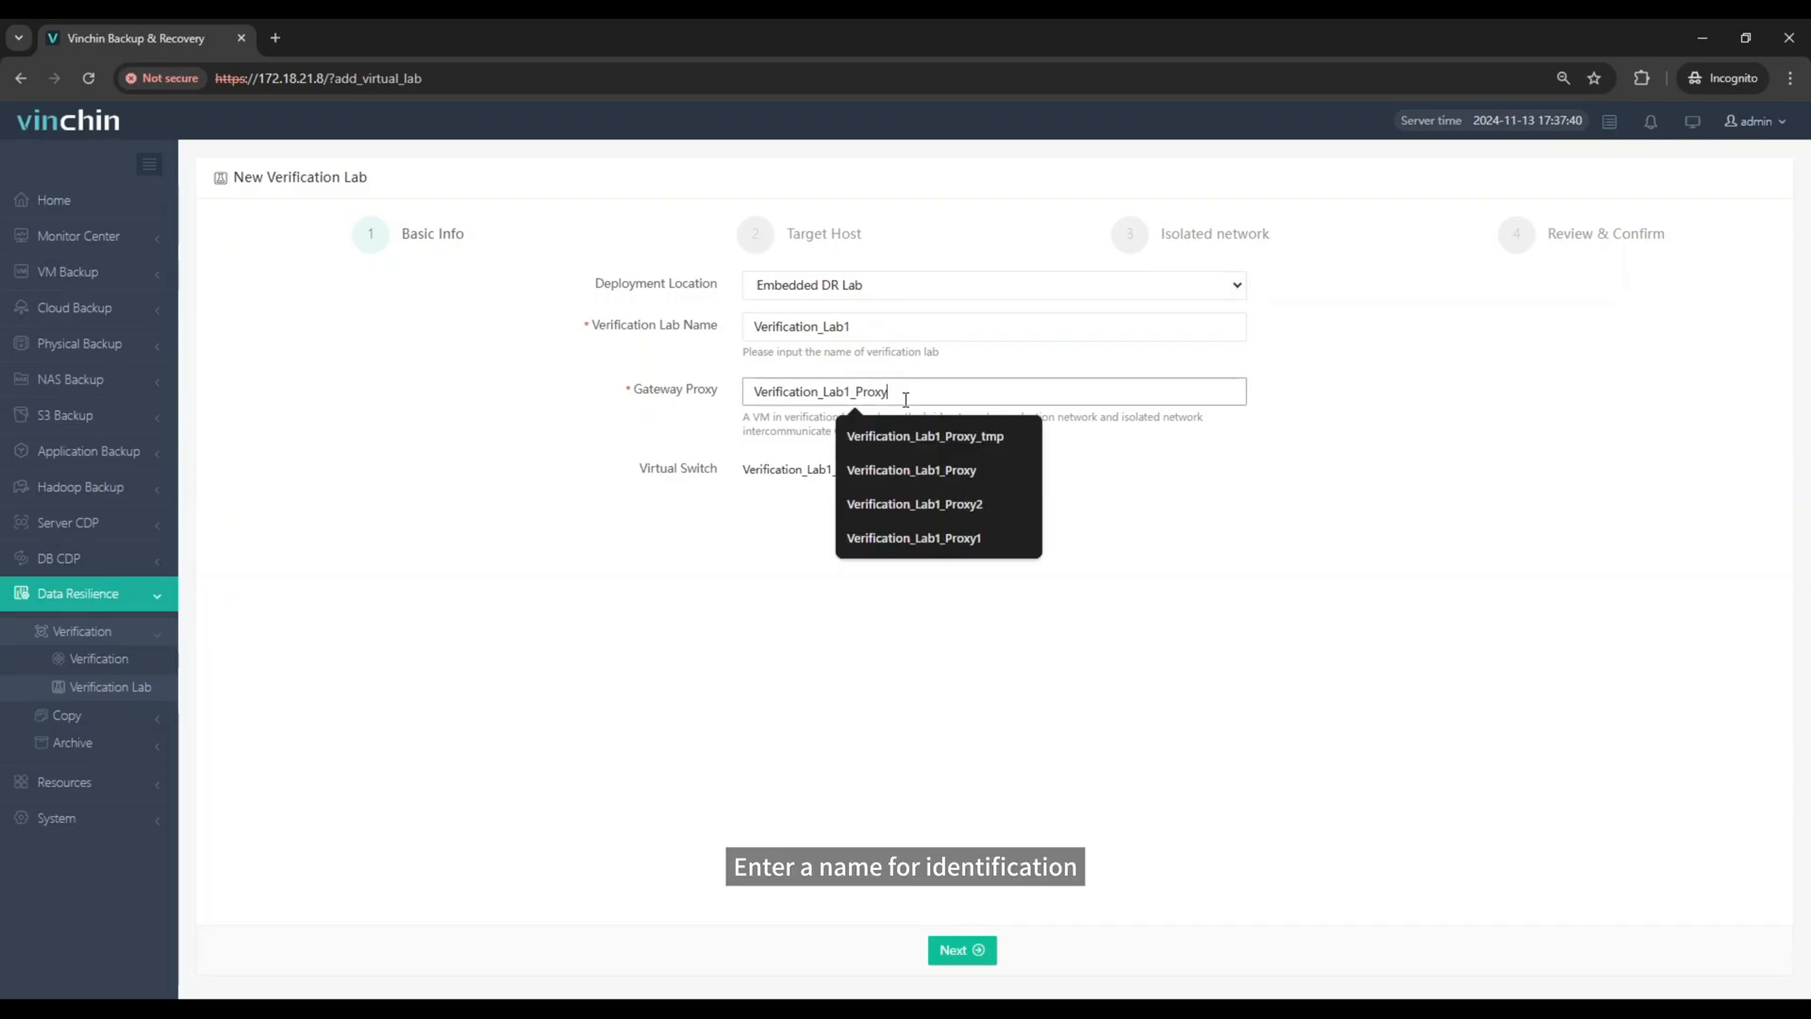
type("_")
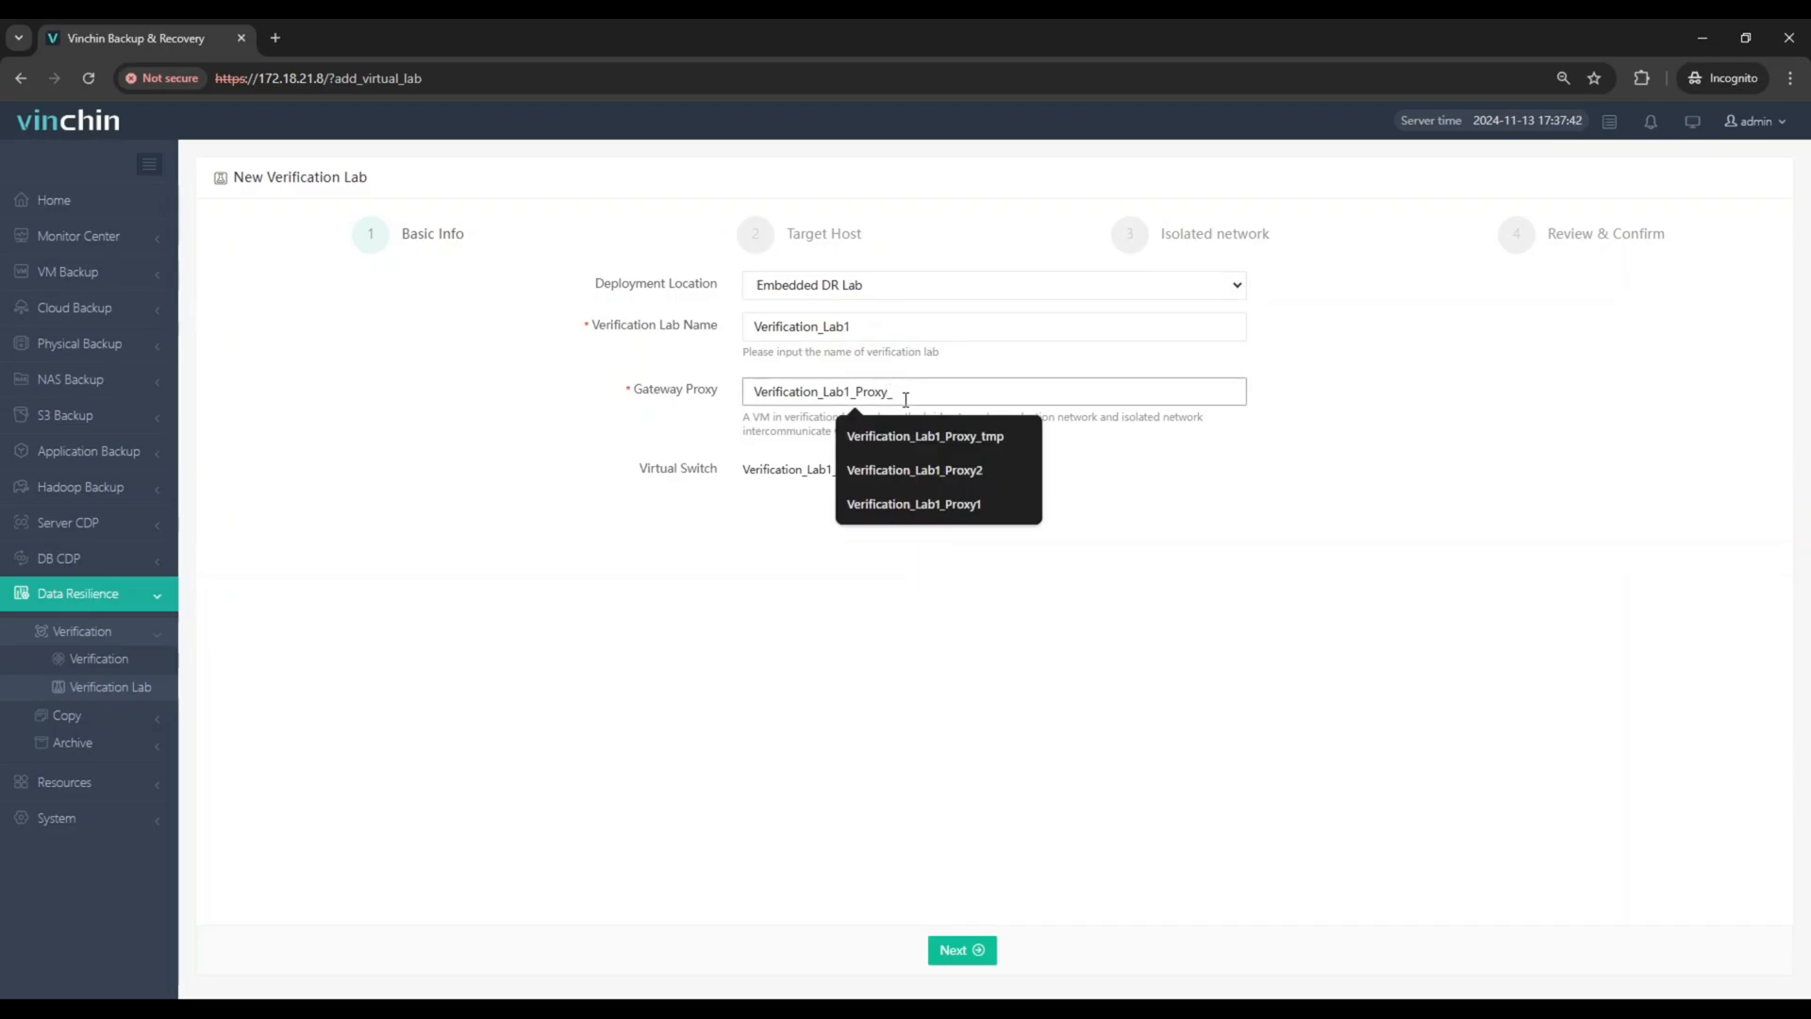
type("tmp")
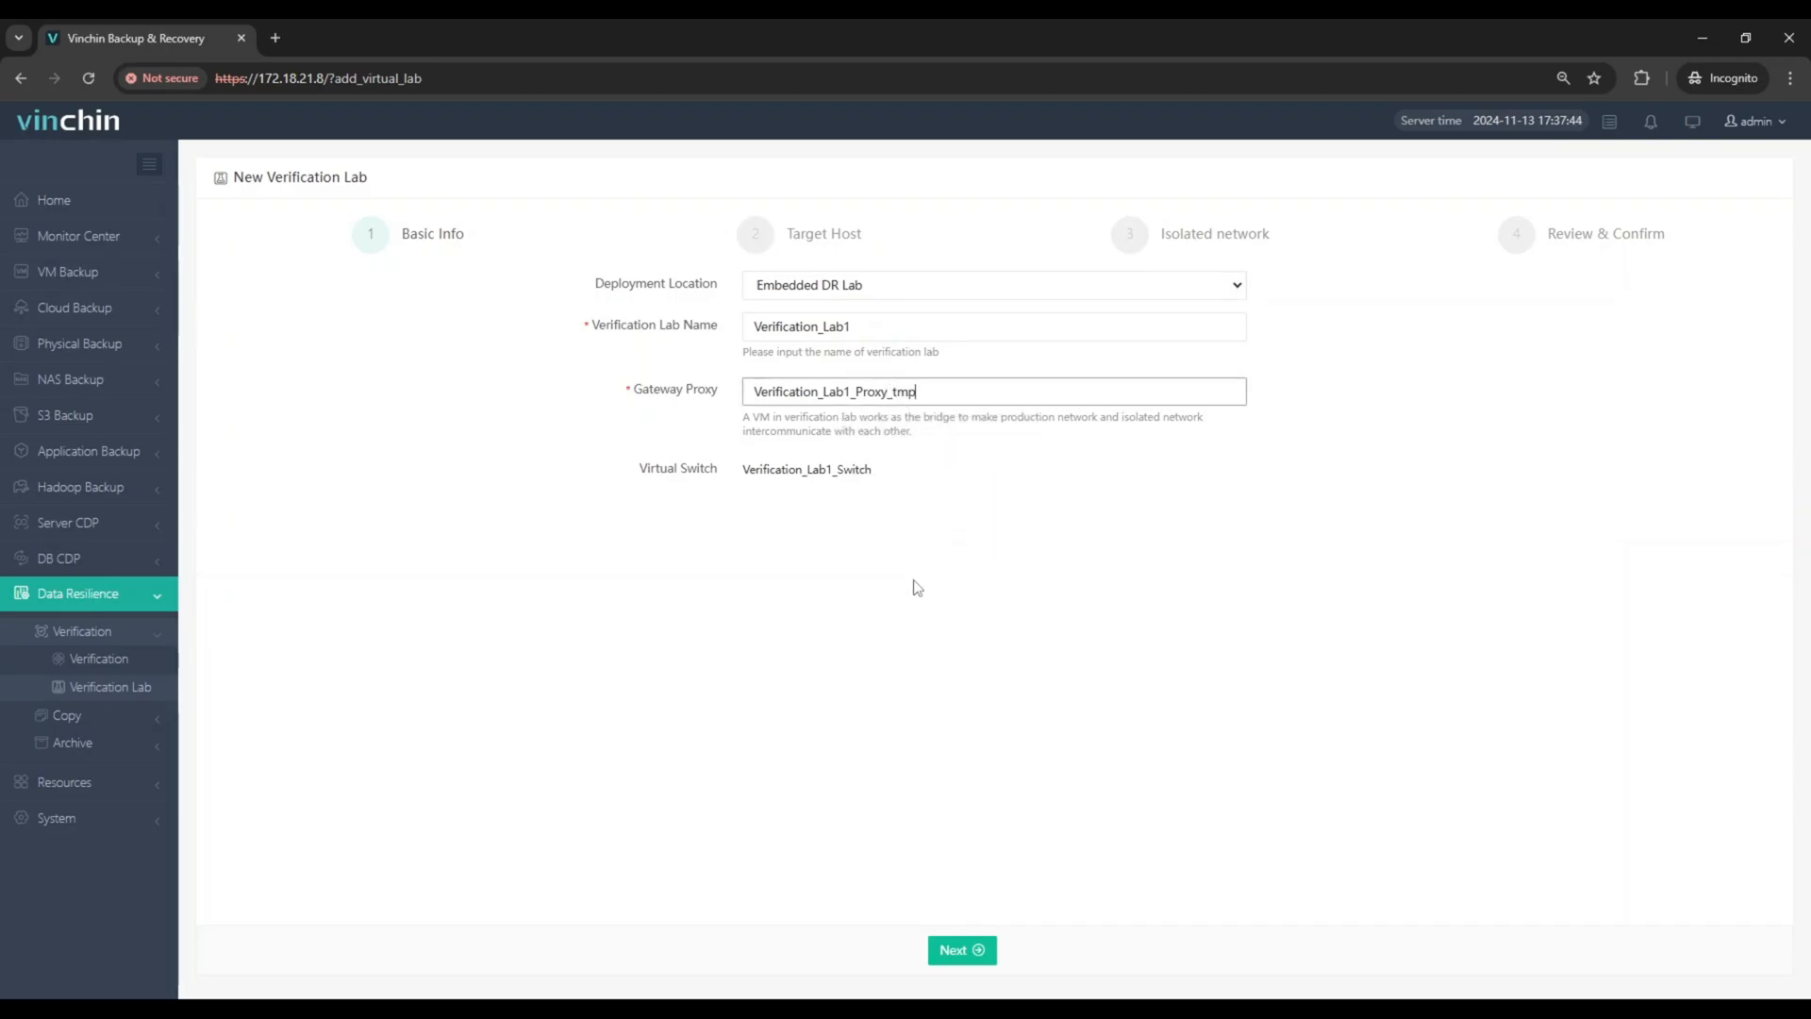
left_click(983, 951)
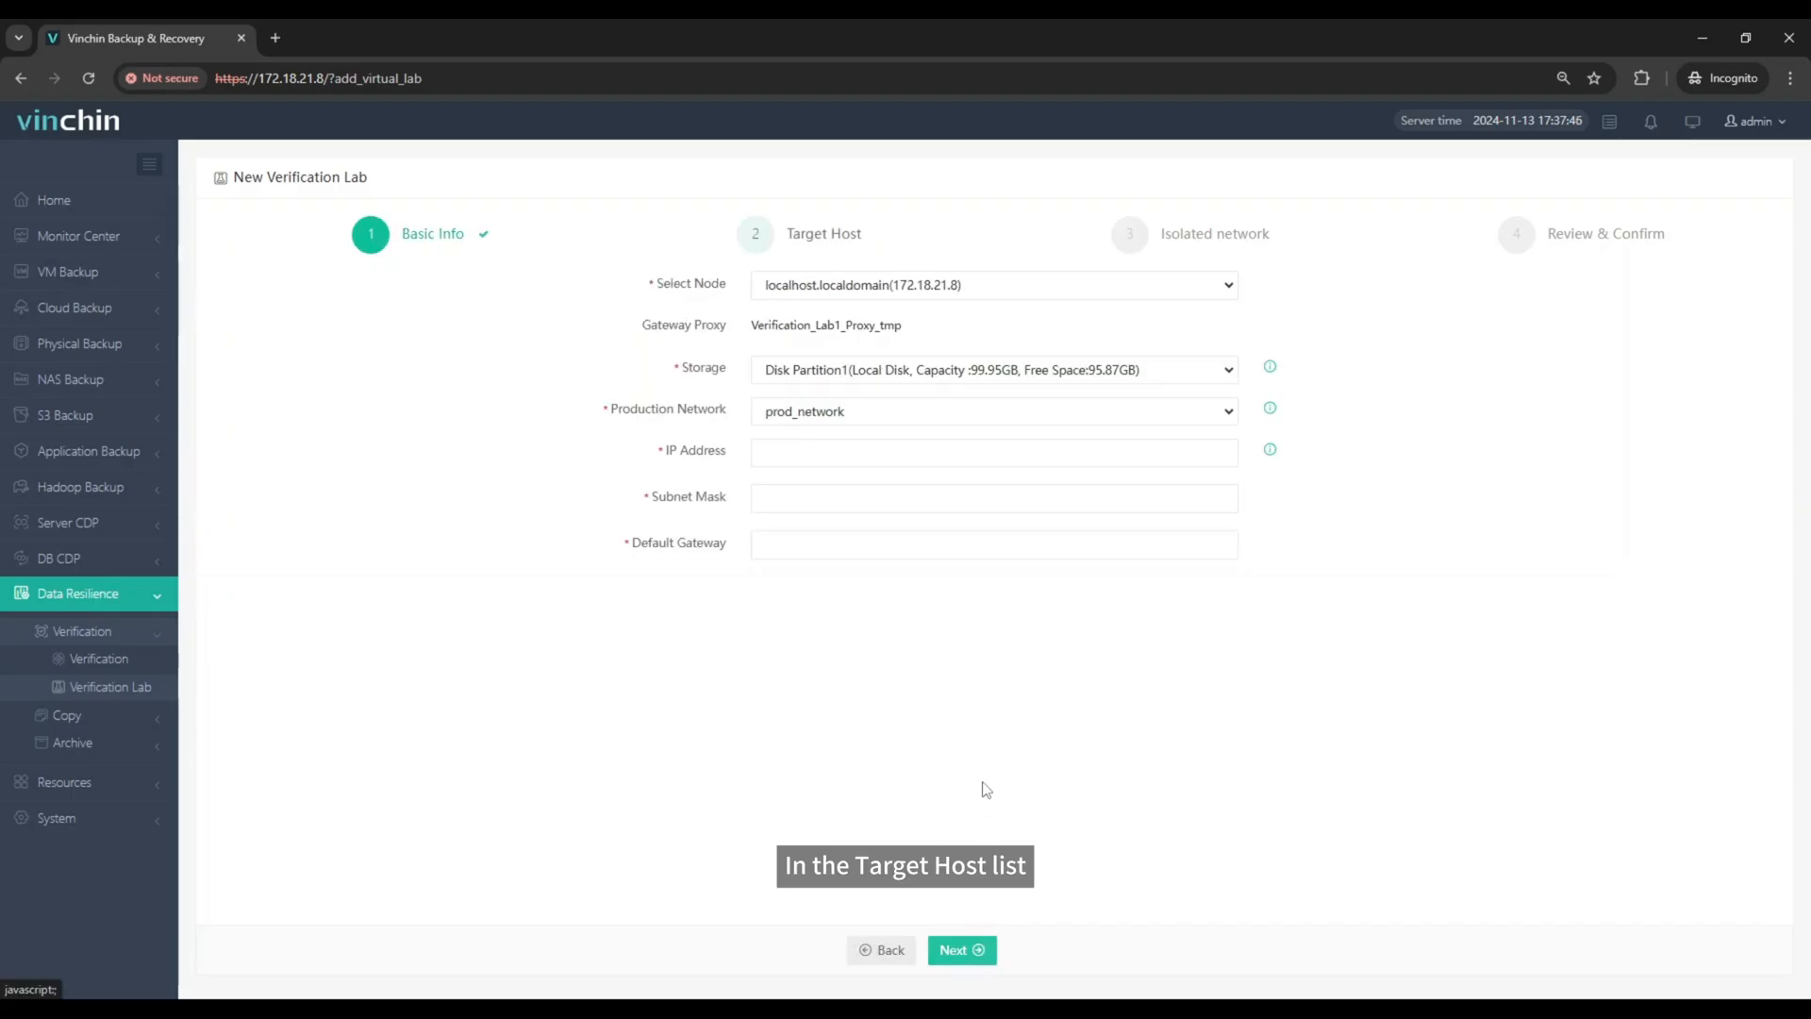
Step: Keep Disk Partition1 as the target host's storage and prod_network as its production network
left_click(953, 372)
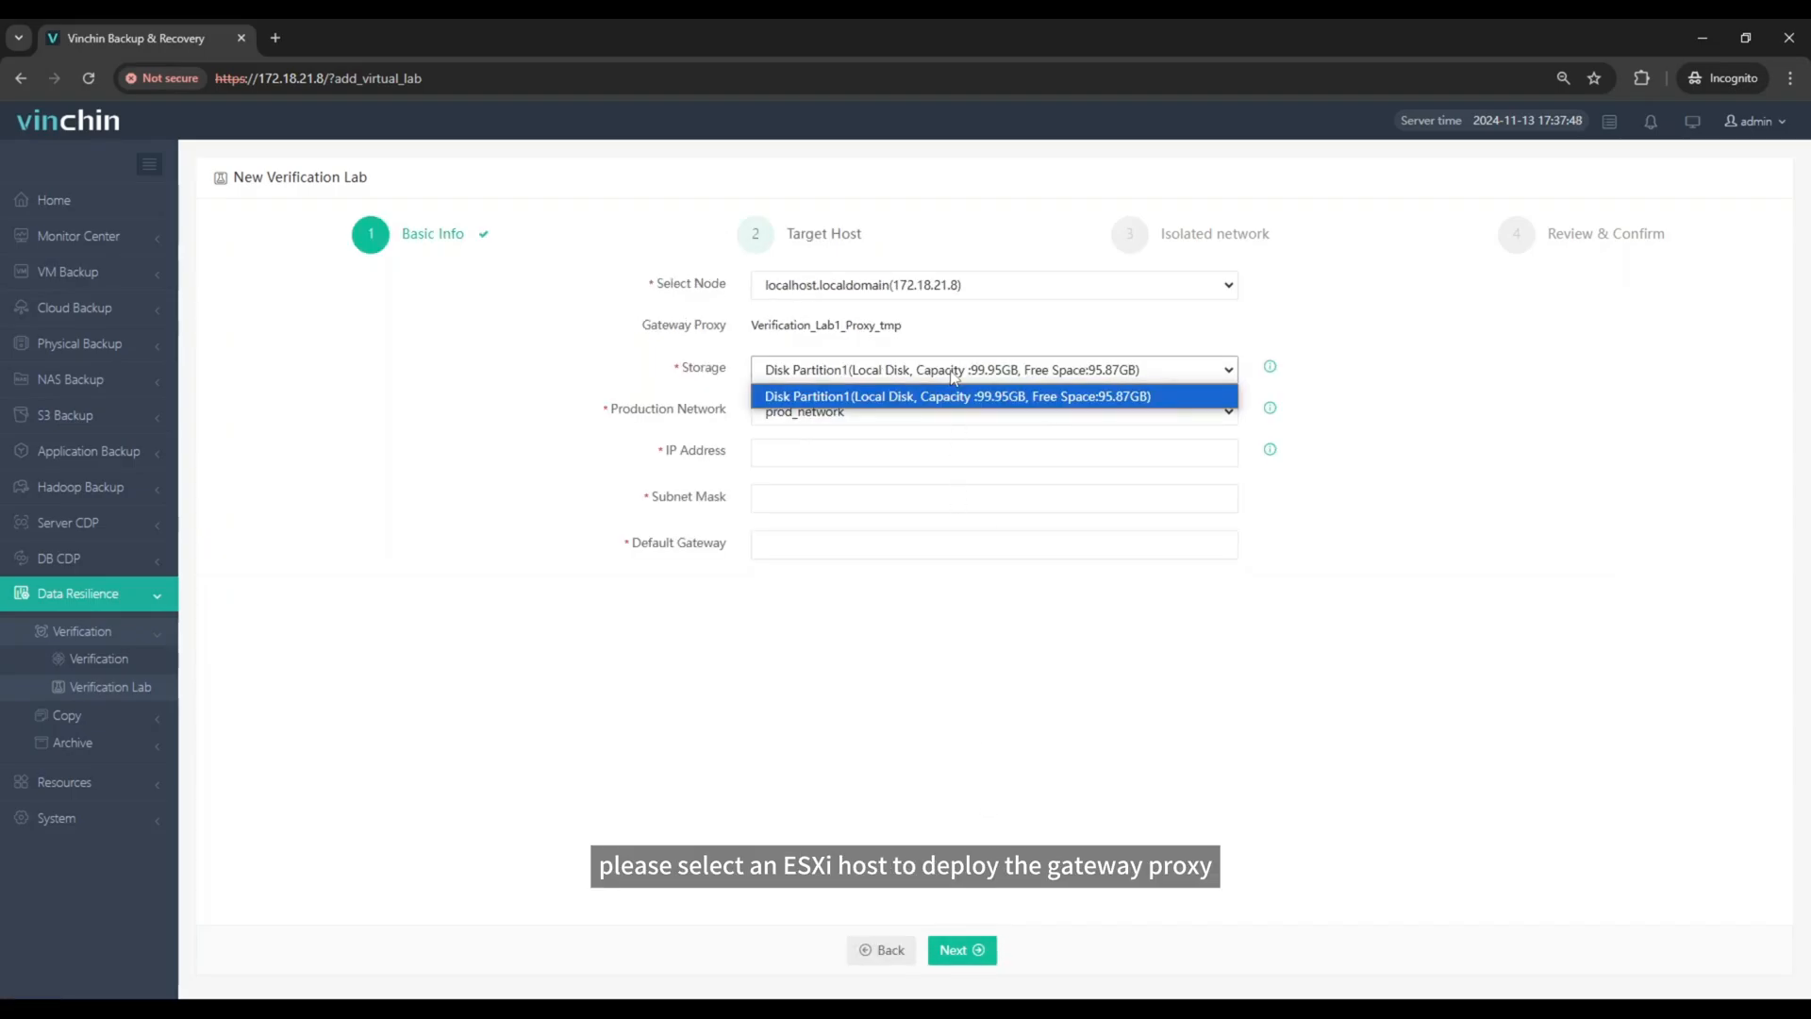
left_click(952, 374)
left_click(942, 415)
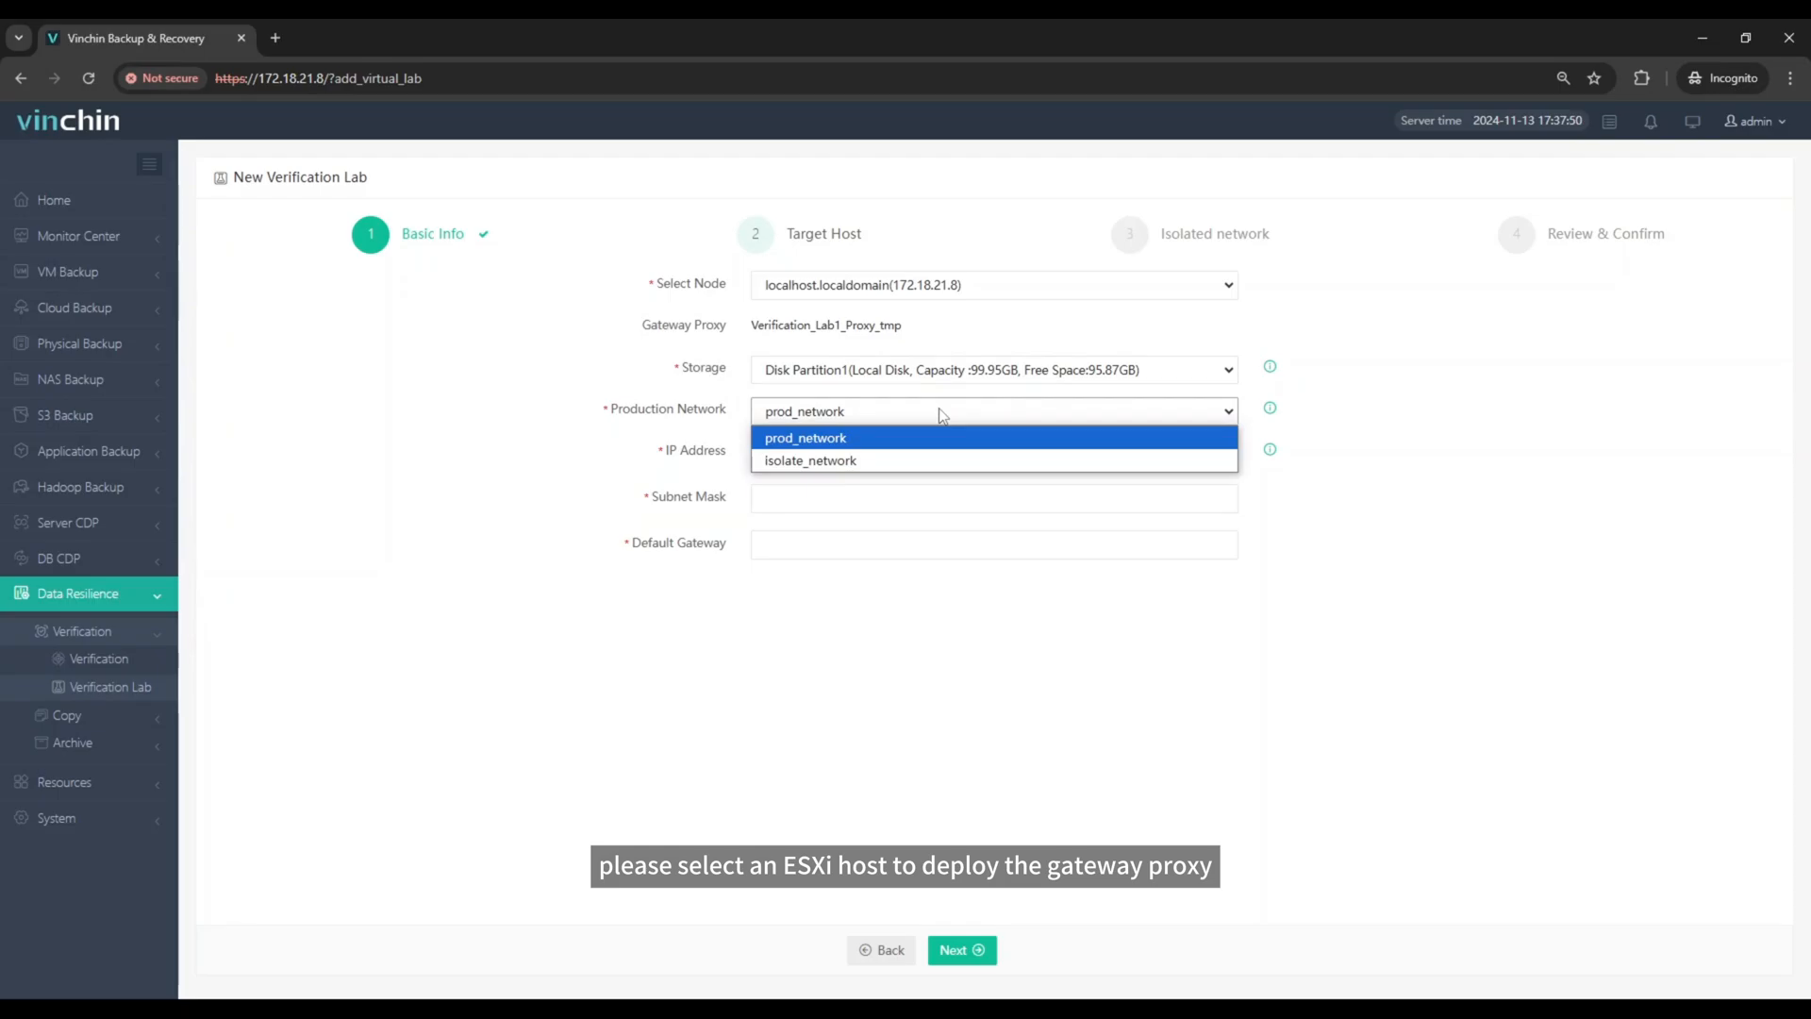
left_click(941, 415)
Step: Set the gateway proxy's IP address to 172.18.40.89, subnet mask to 255.255.192.0 and default gateway to 172.18.0.1, completing the target host settings
left_click(923, 452)
type("1")
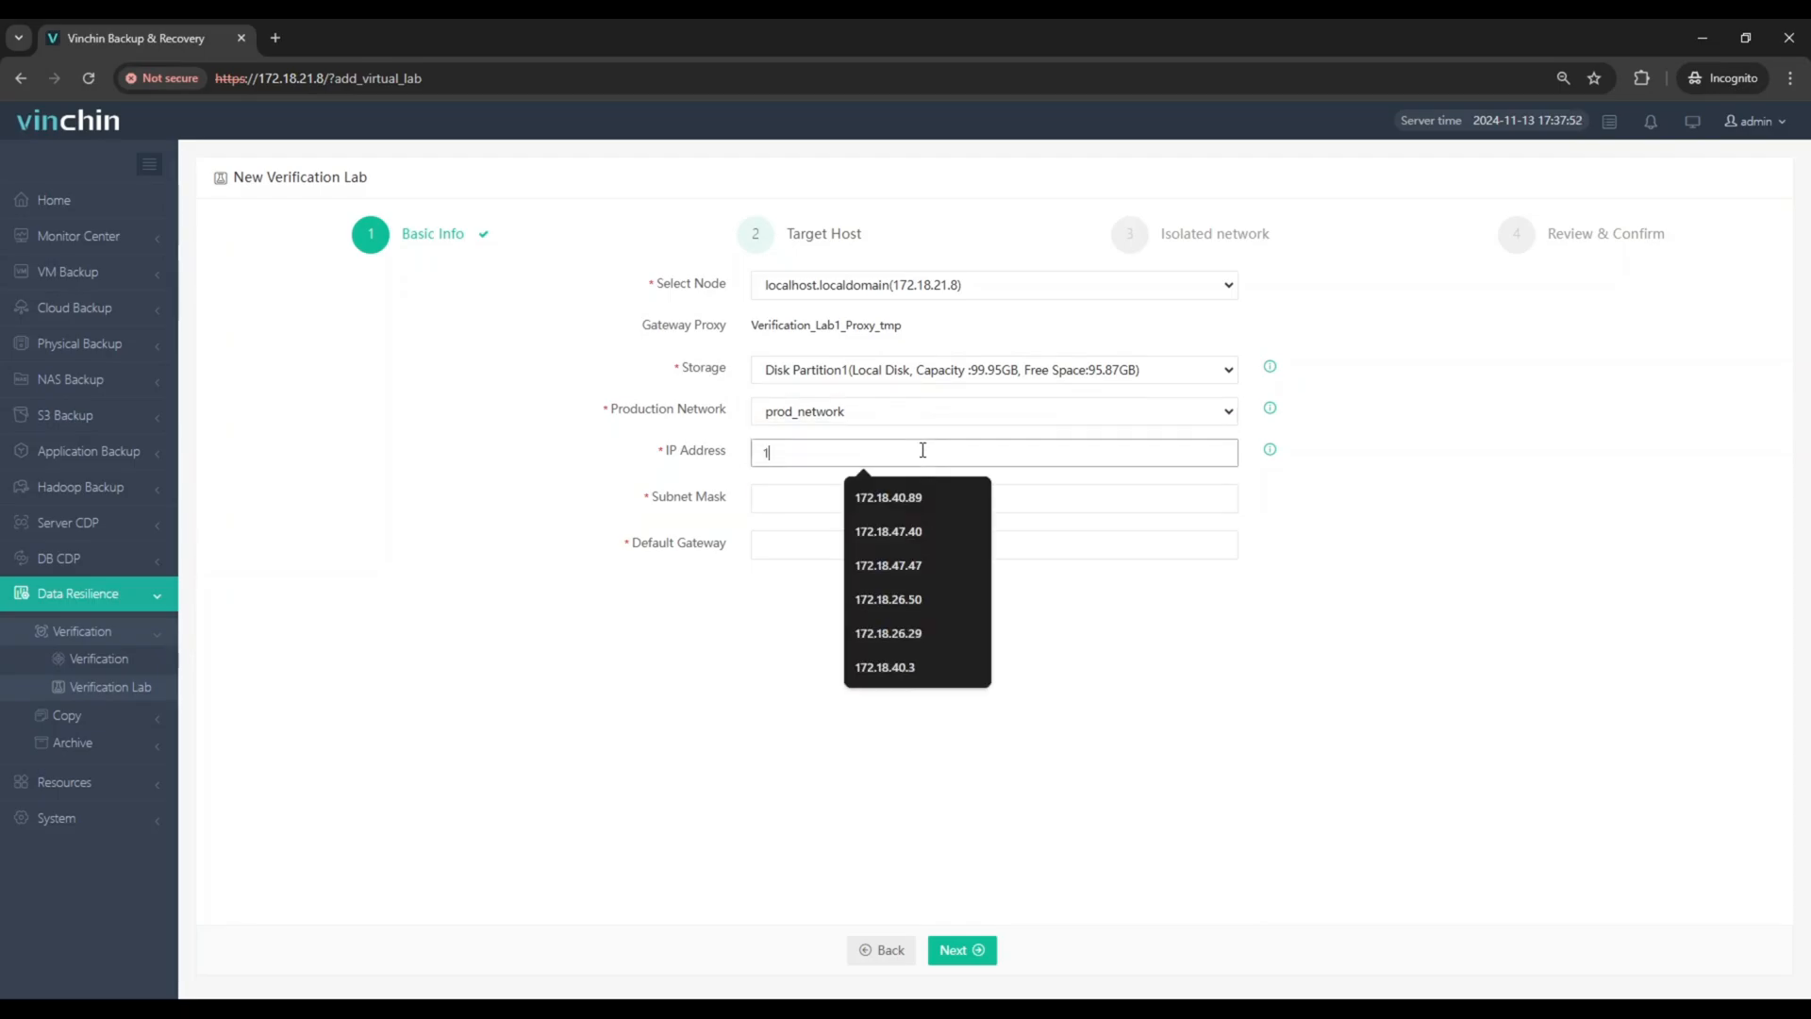
type("72.18.40")
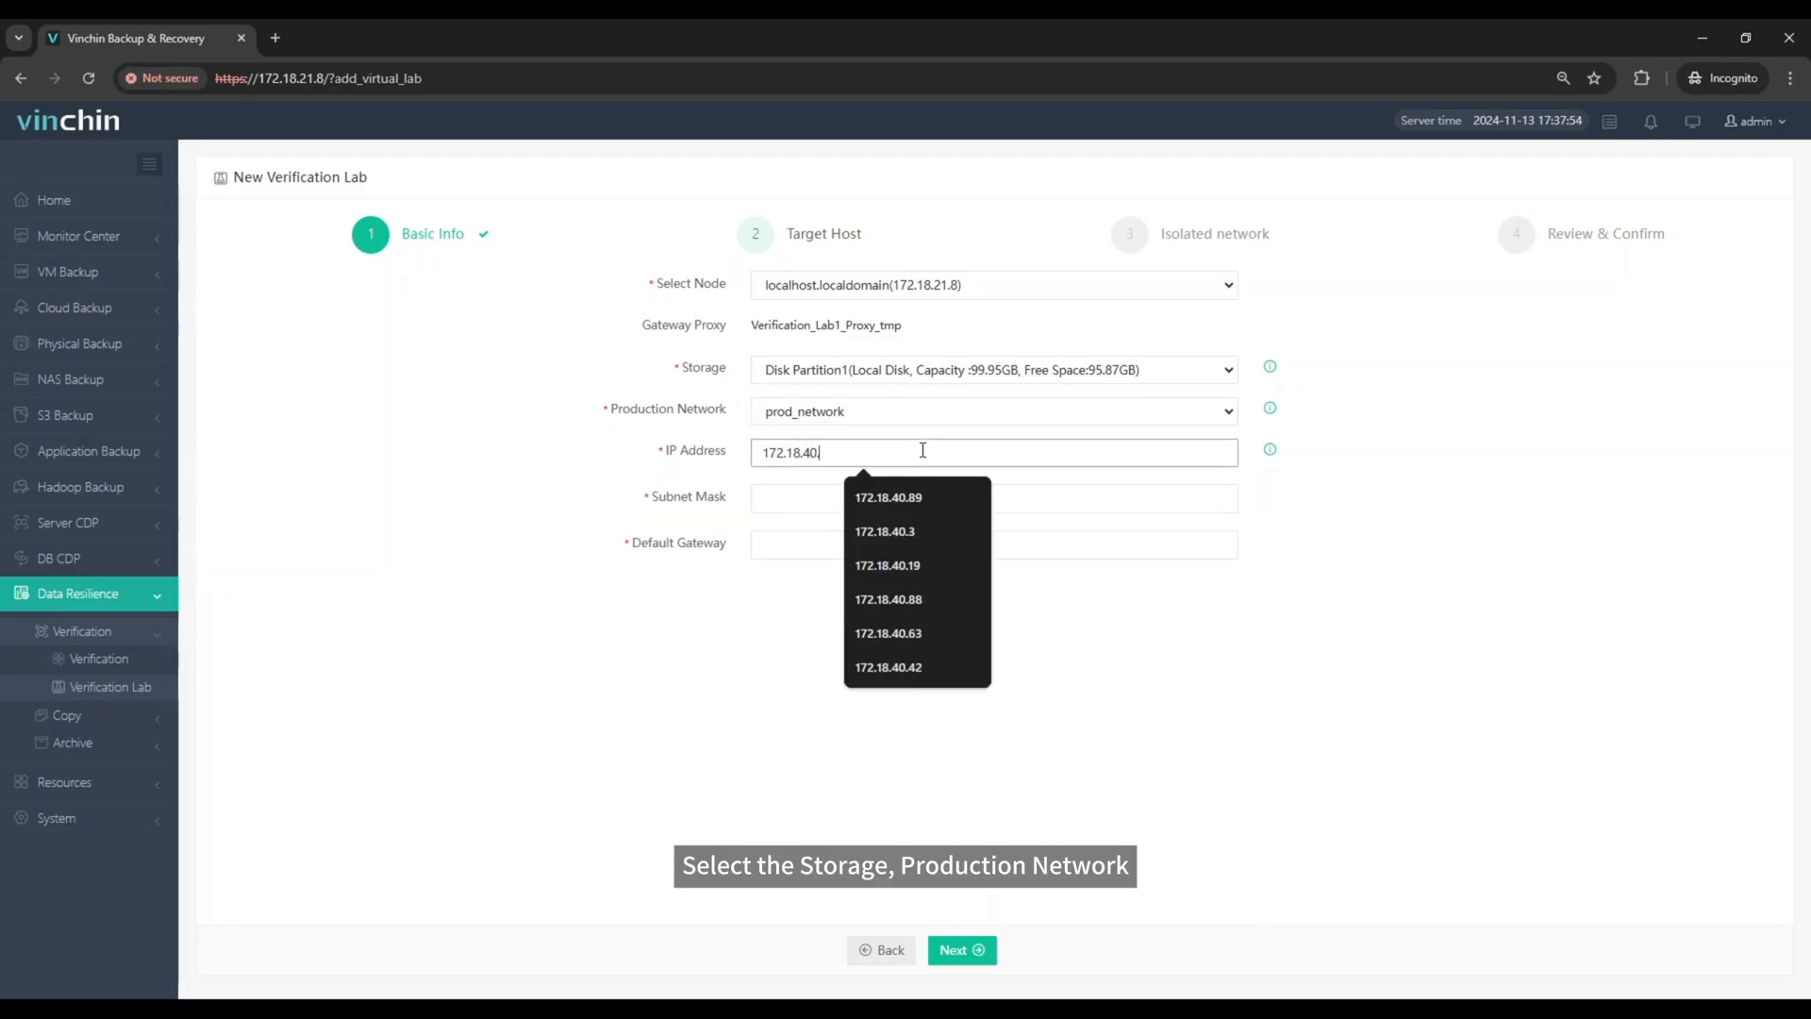
type(".89")
left_click(923, 491)
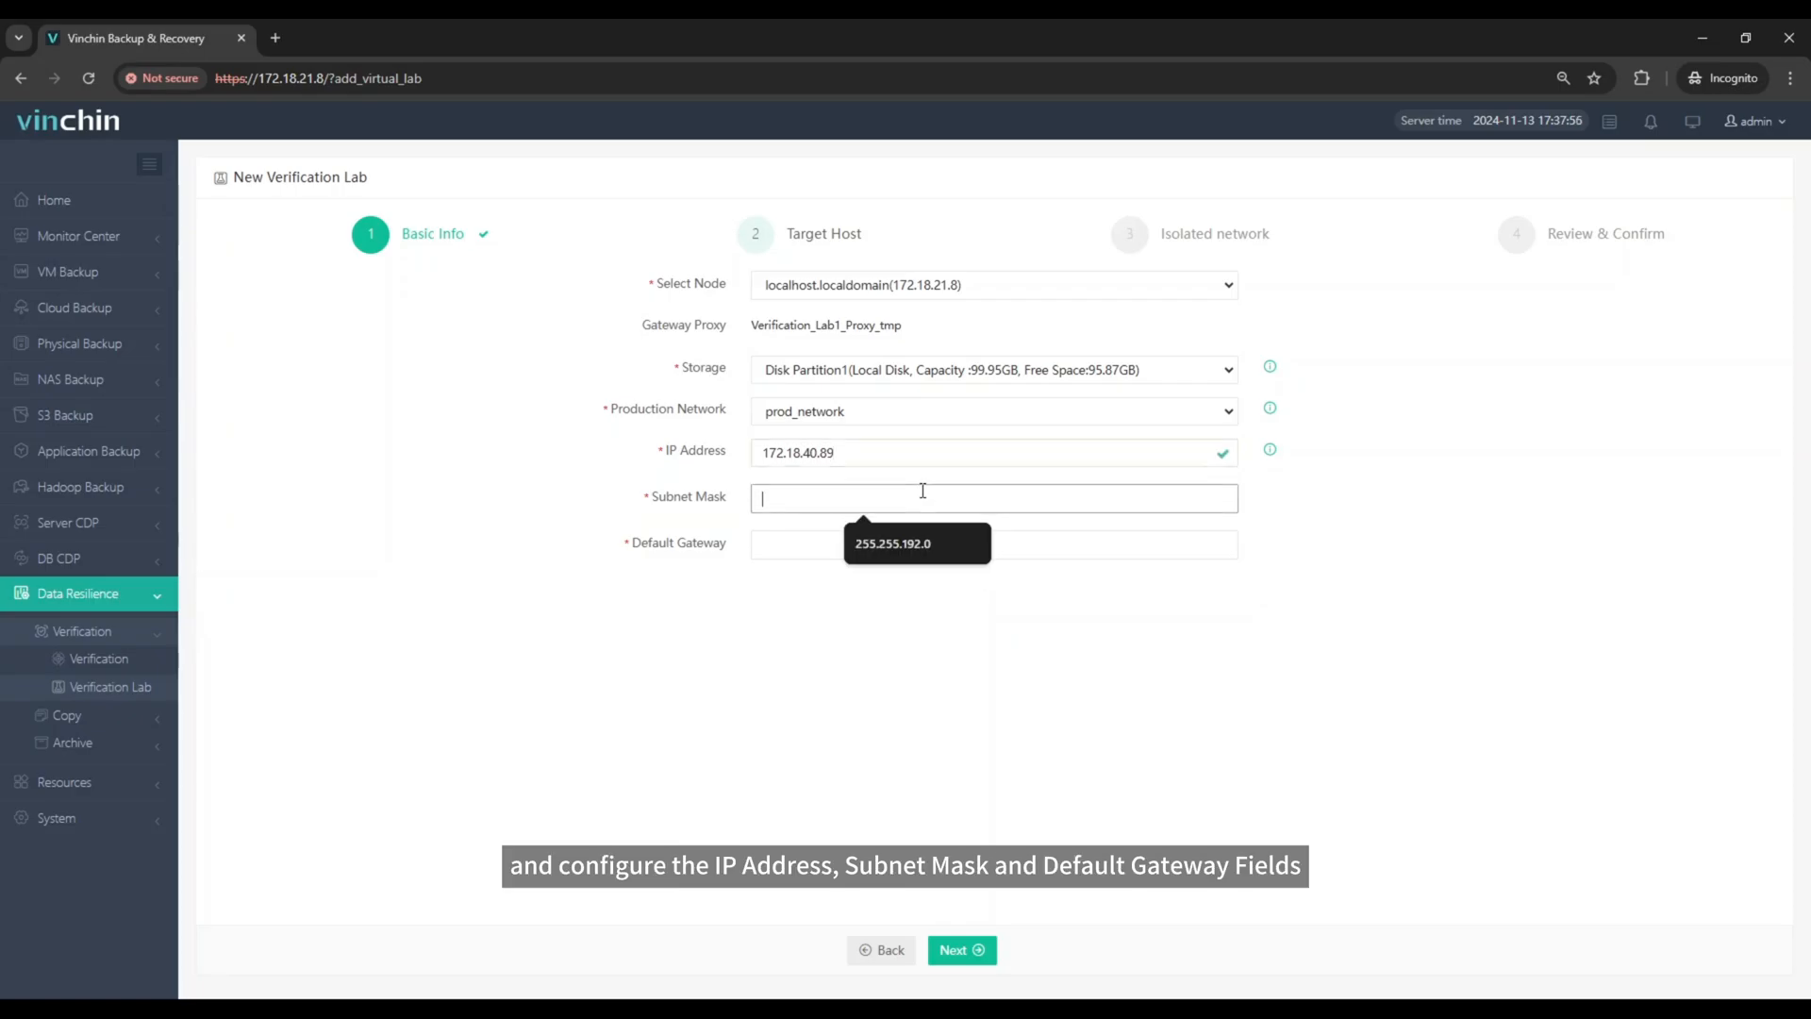
type("255.255.192.0")
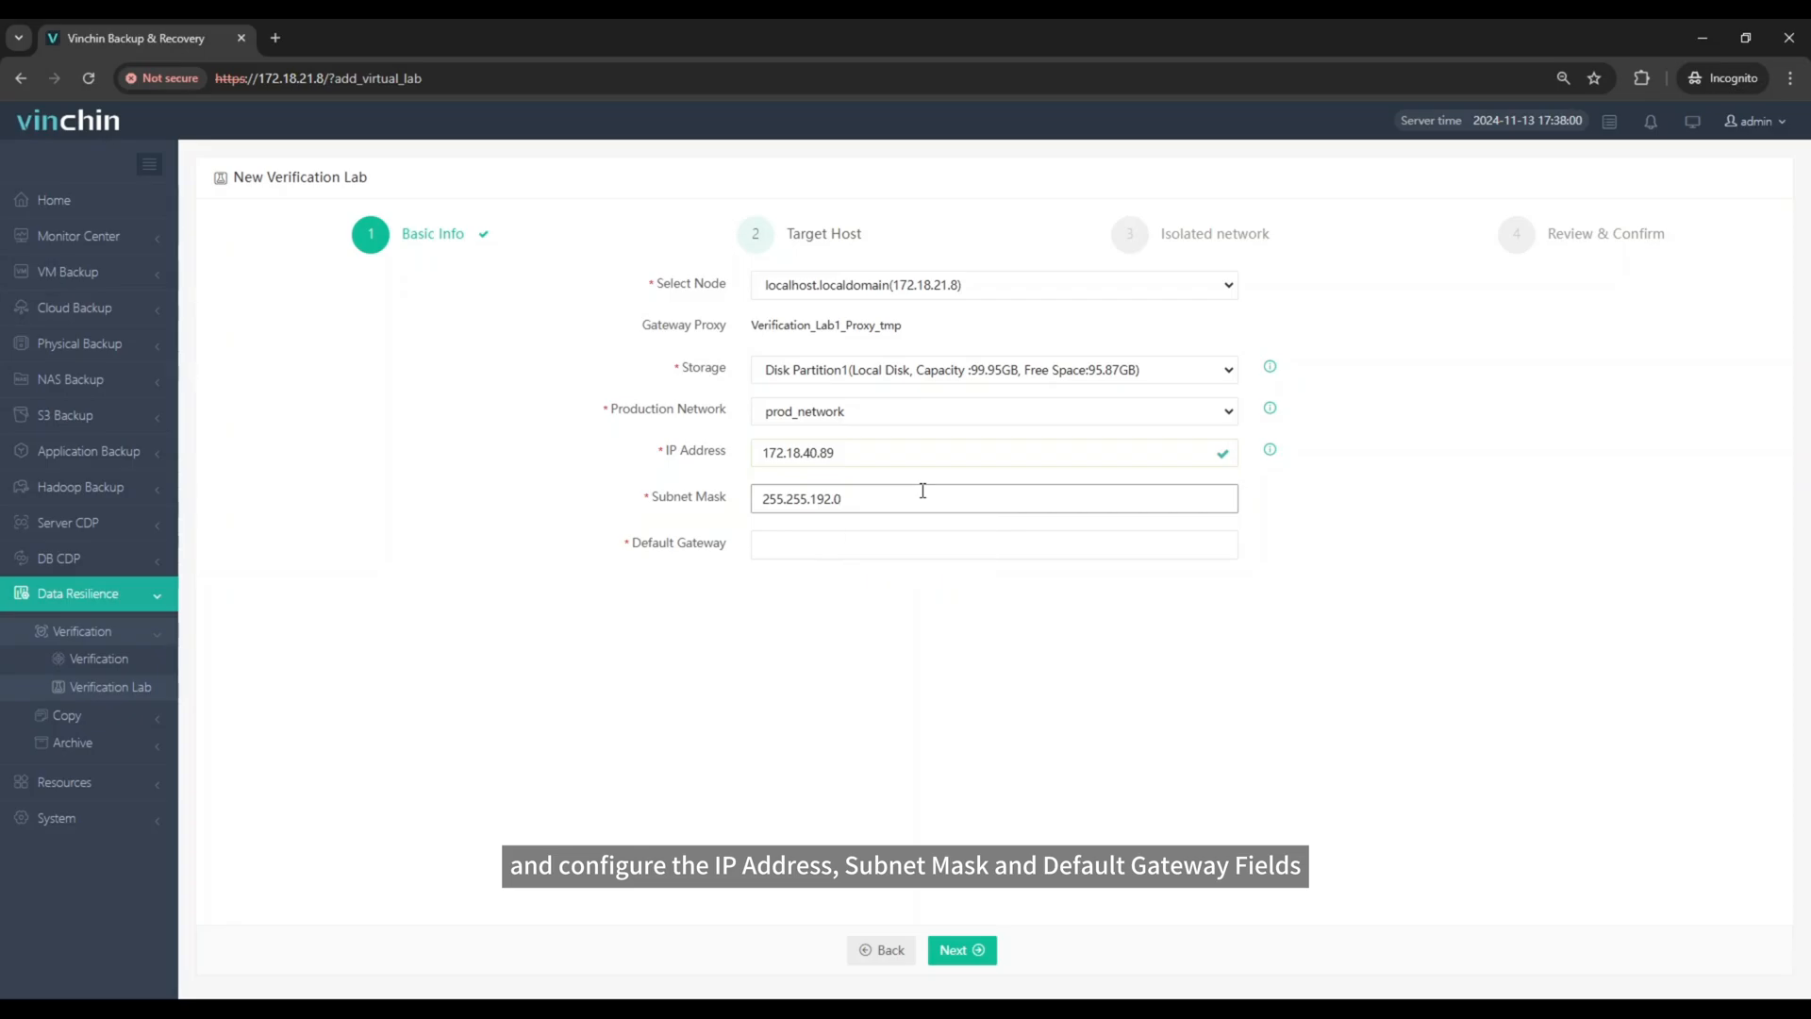
left_click(912, 539)
type("172.1")
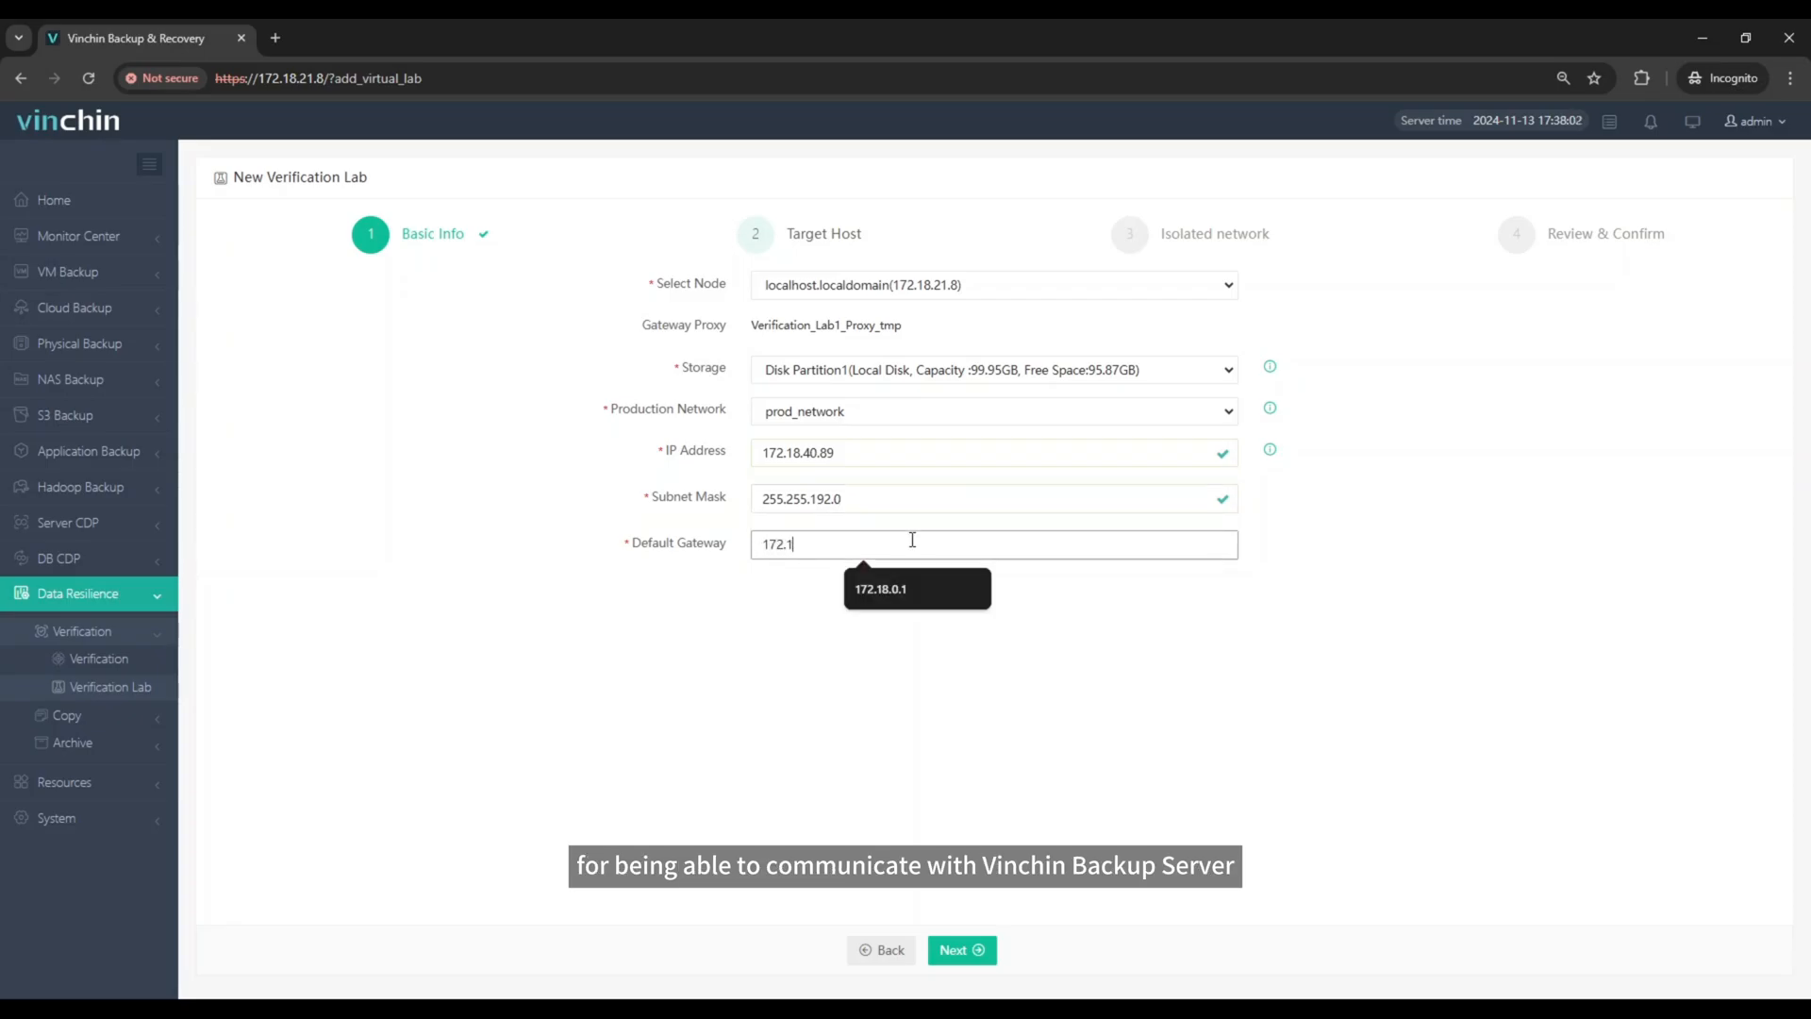
type("8.0.1")
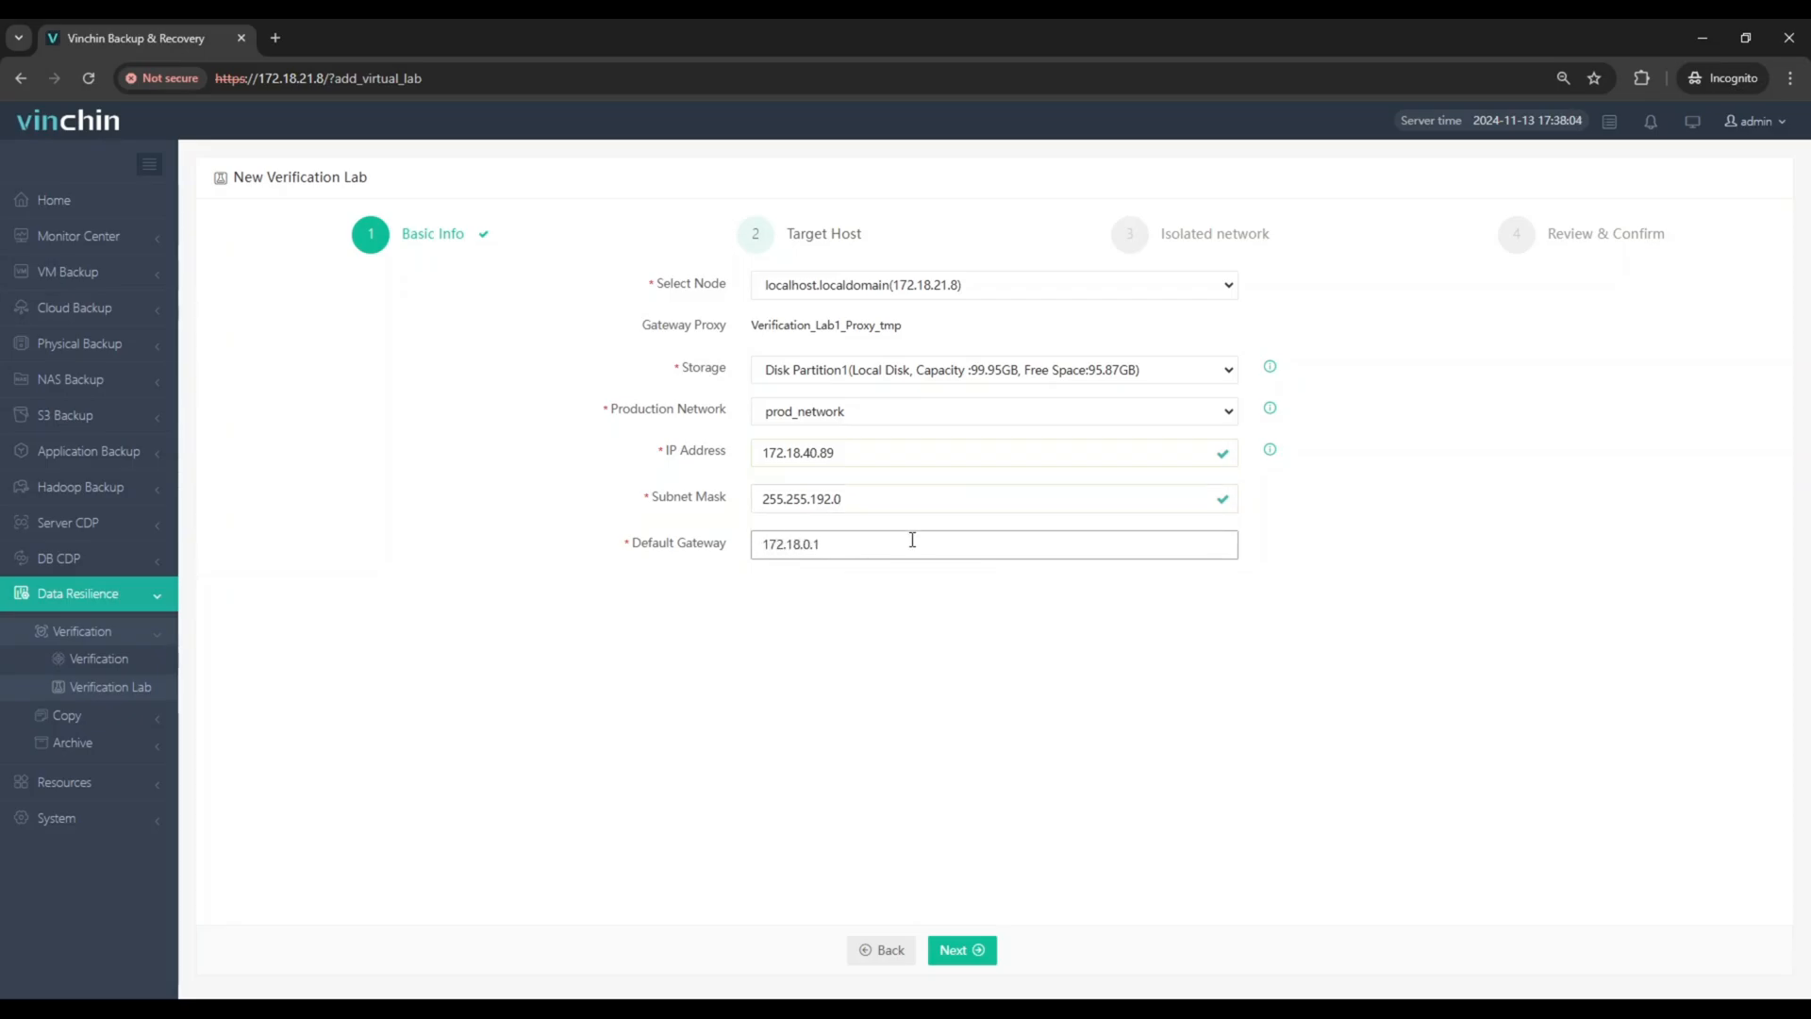
left_click(969, 960)
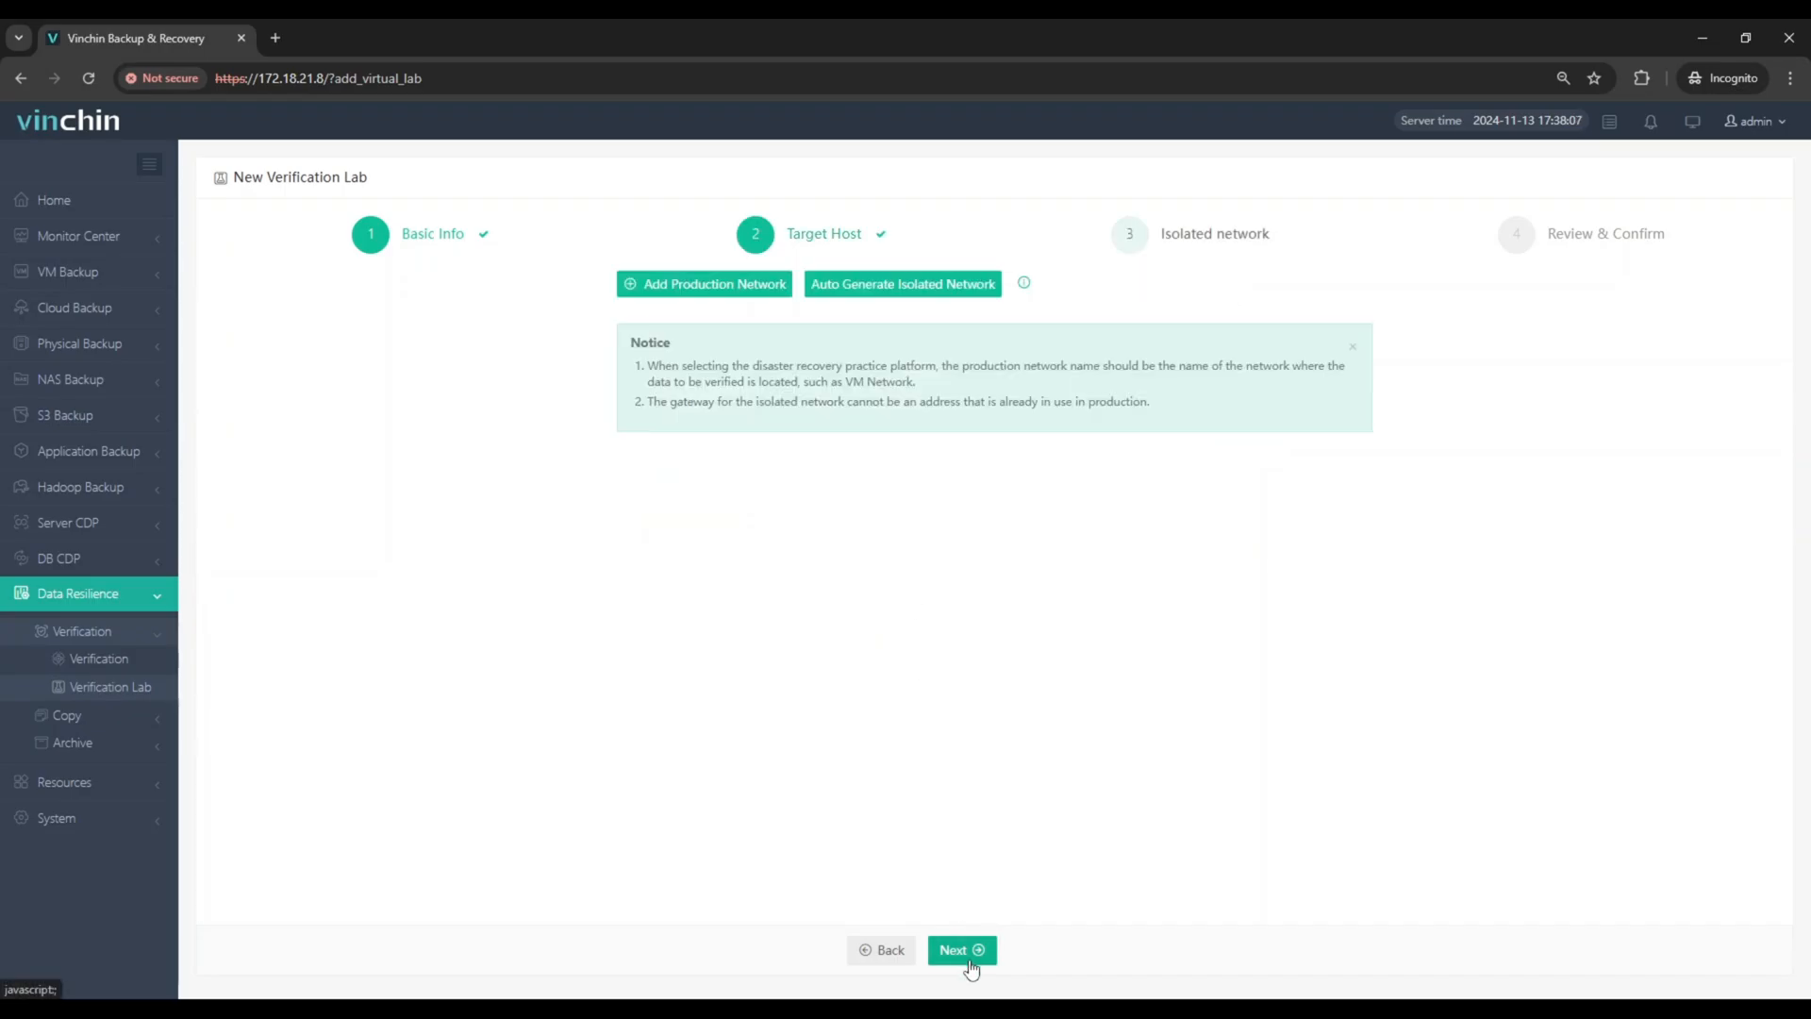
Step: Add a production network named pro_net_tmp with subnet mask 255.255.192.0 and default gateway 172.18.0.1
left_click(721, 290)
left_click(839, 418)
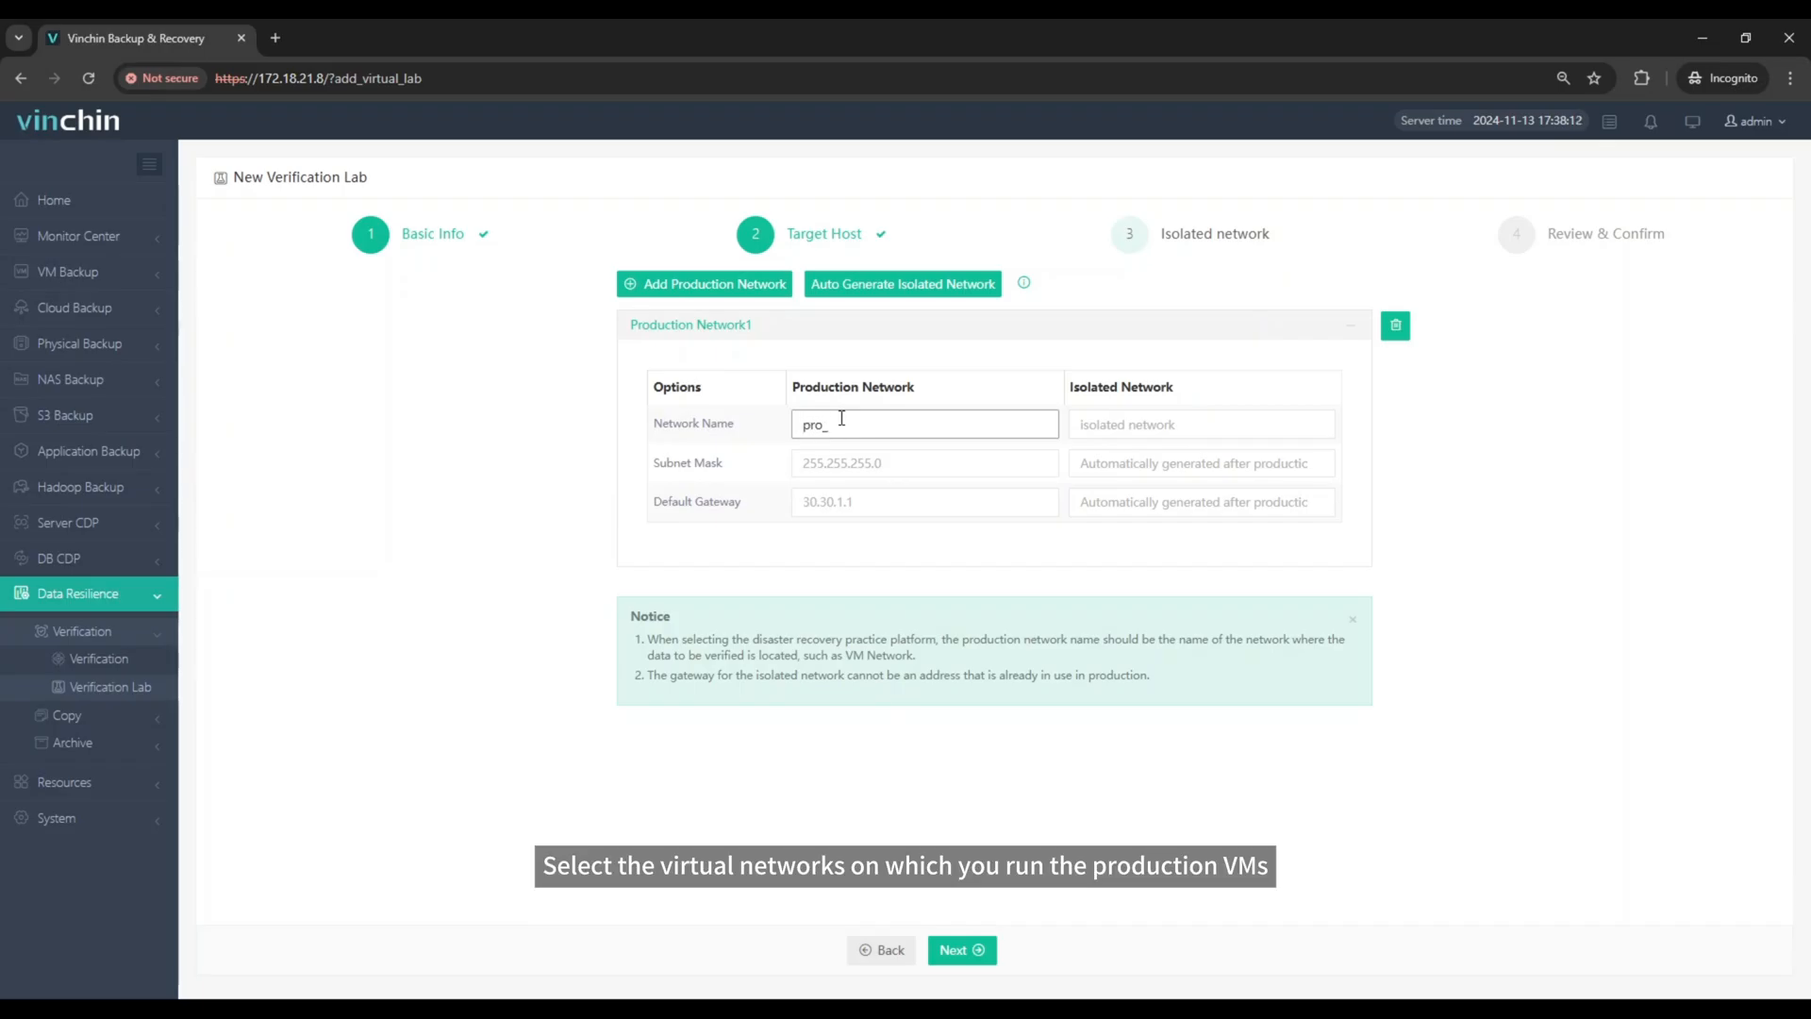
type("pro_net_tmp")
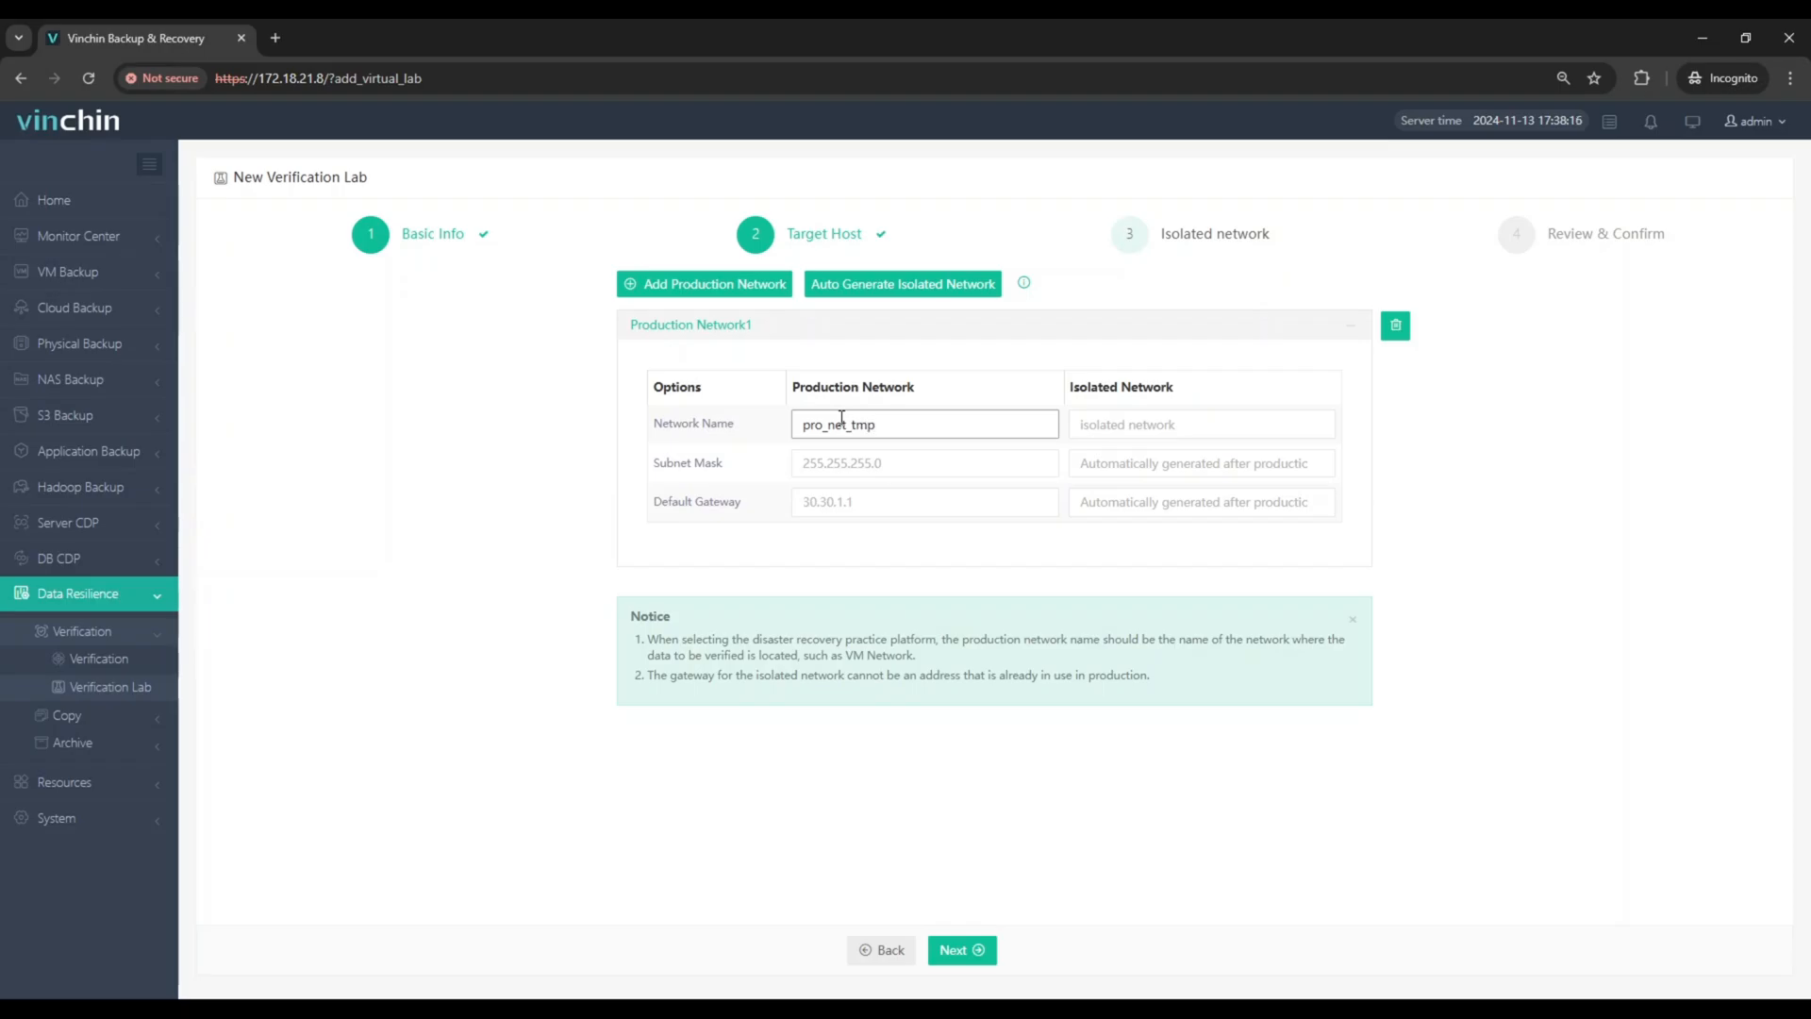
key("Tab")
key("Tab")
type("25")
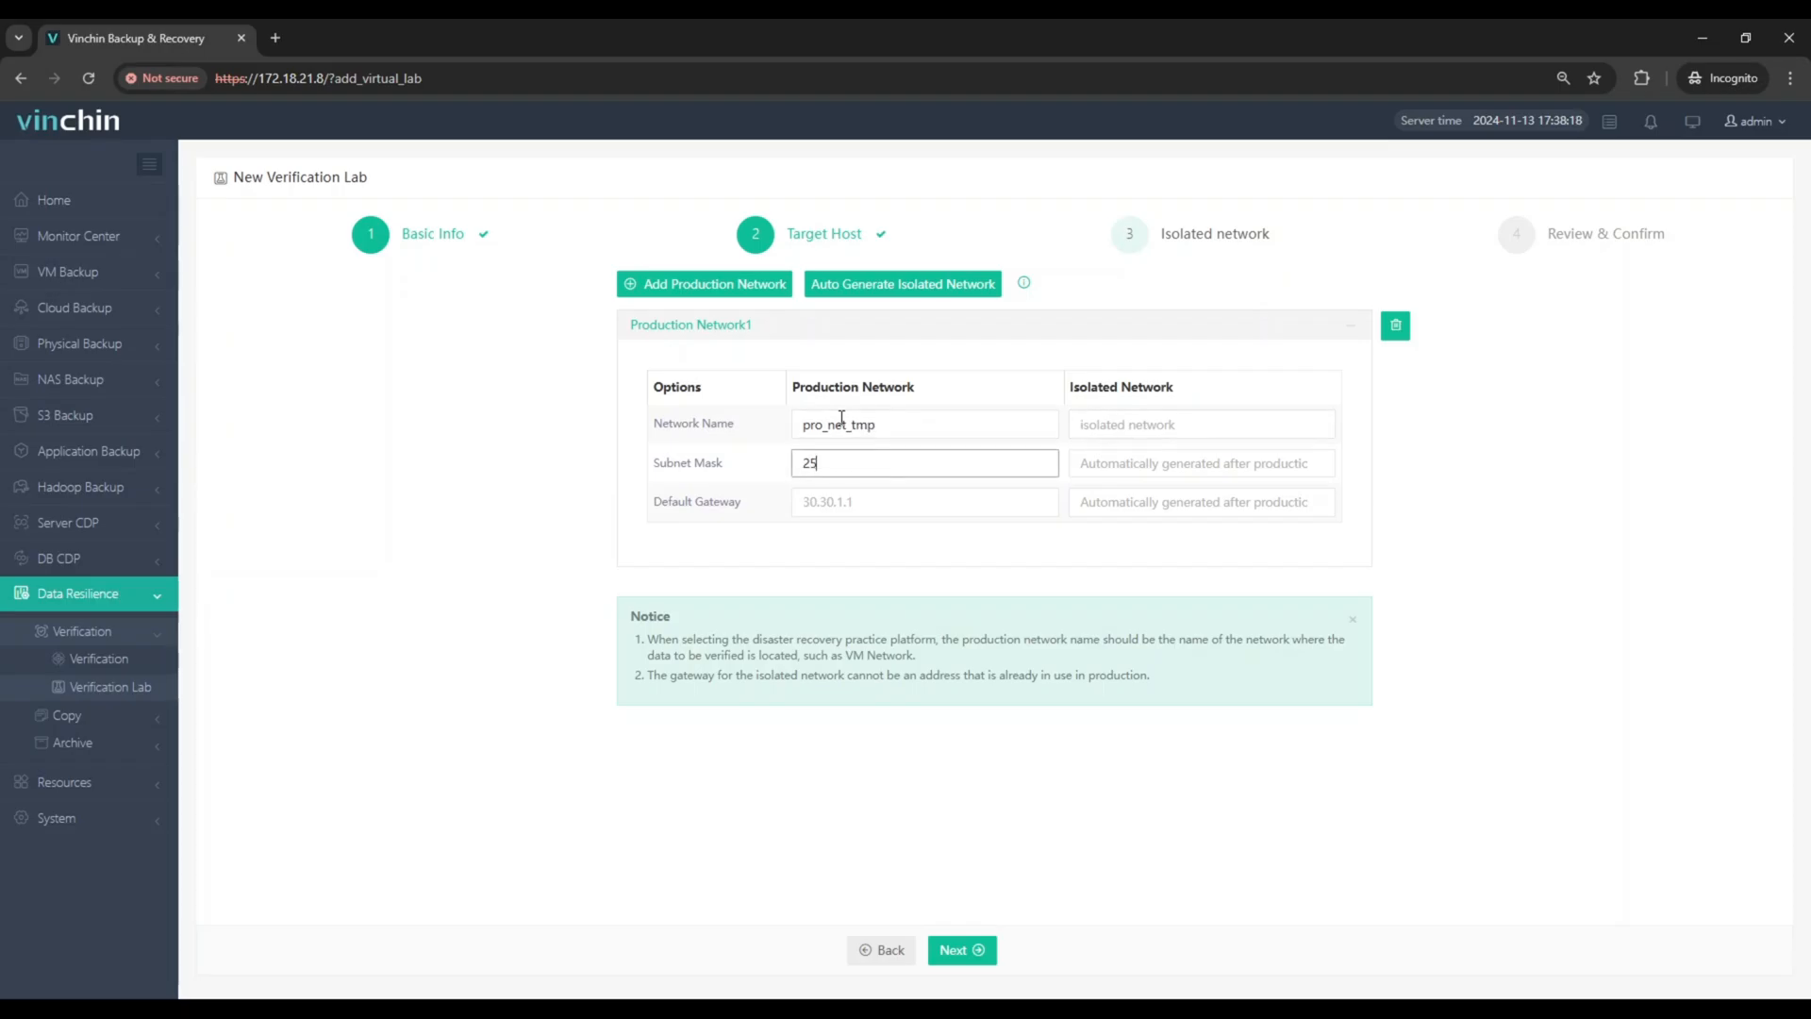
type("5.255.192")
key("Tab")
key("Tab")
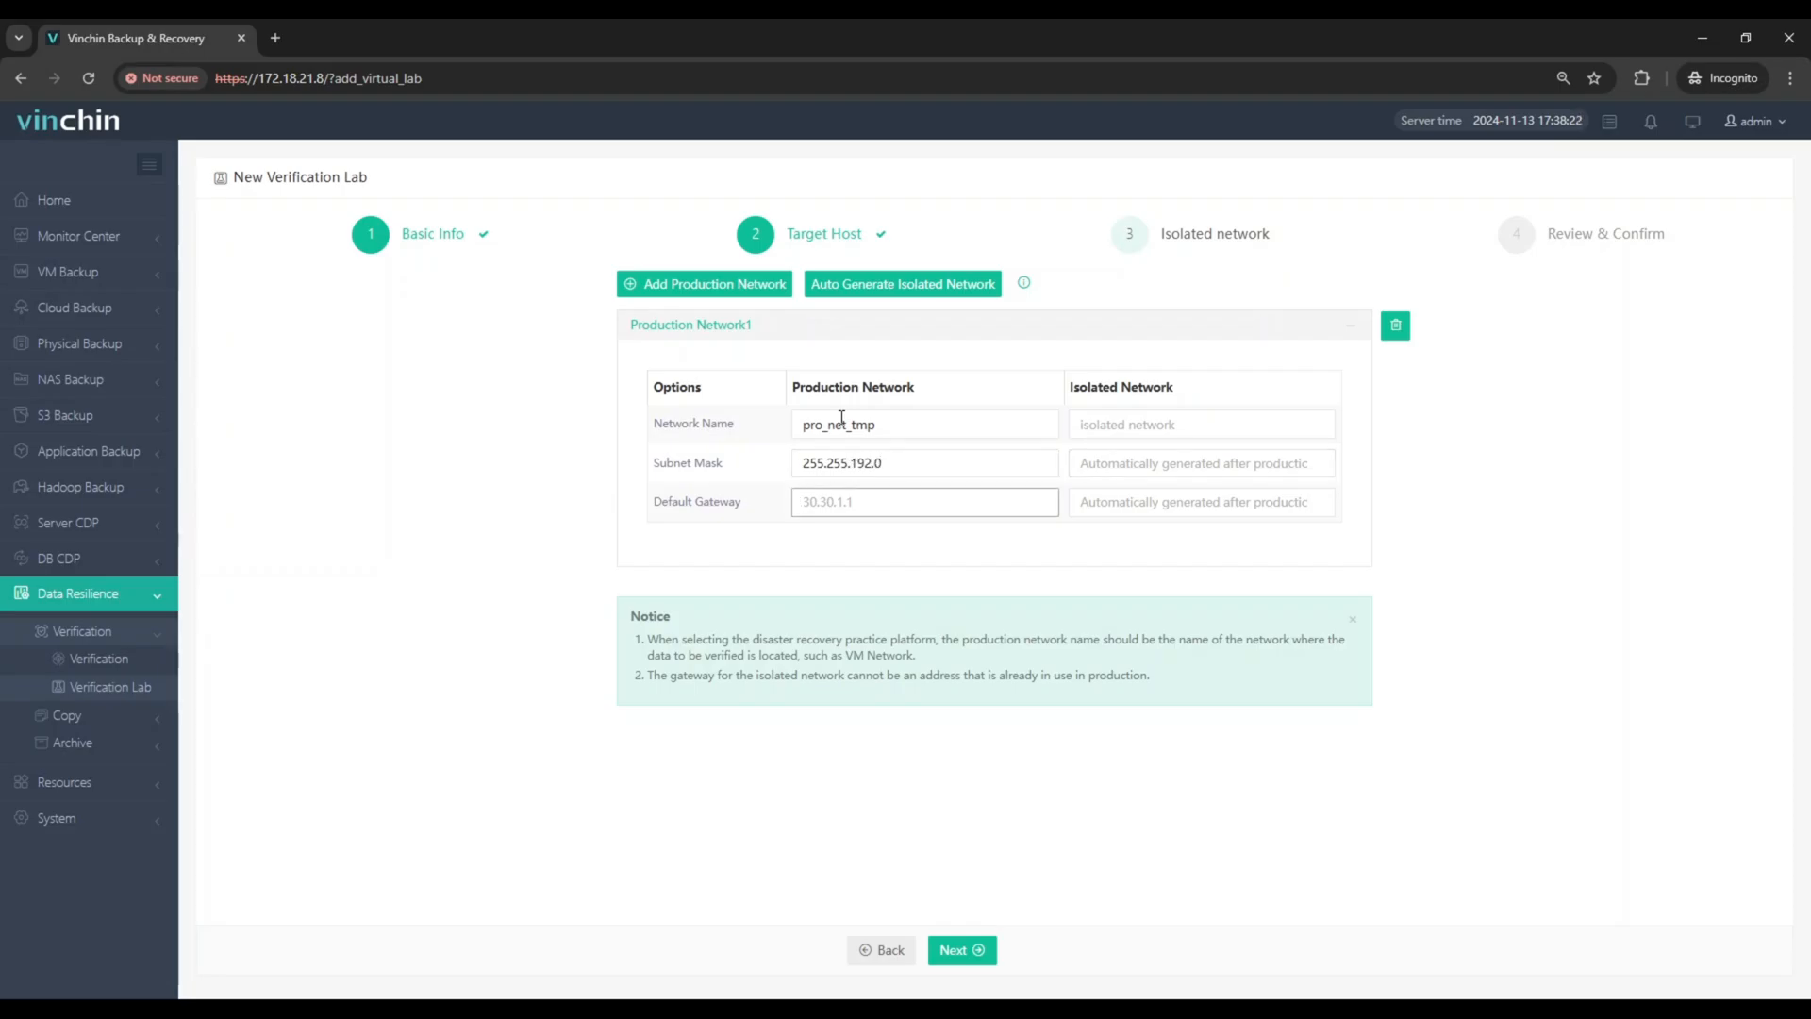
type("172.18.0.1")
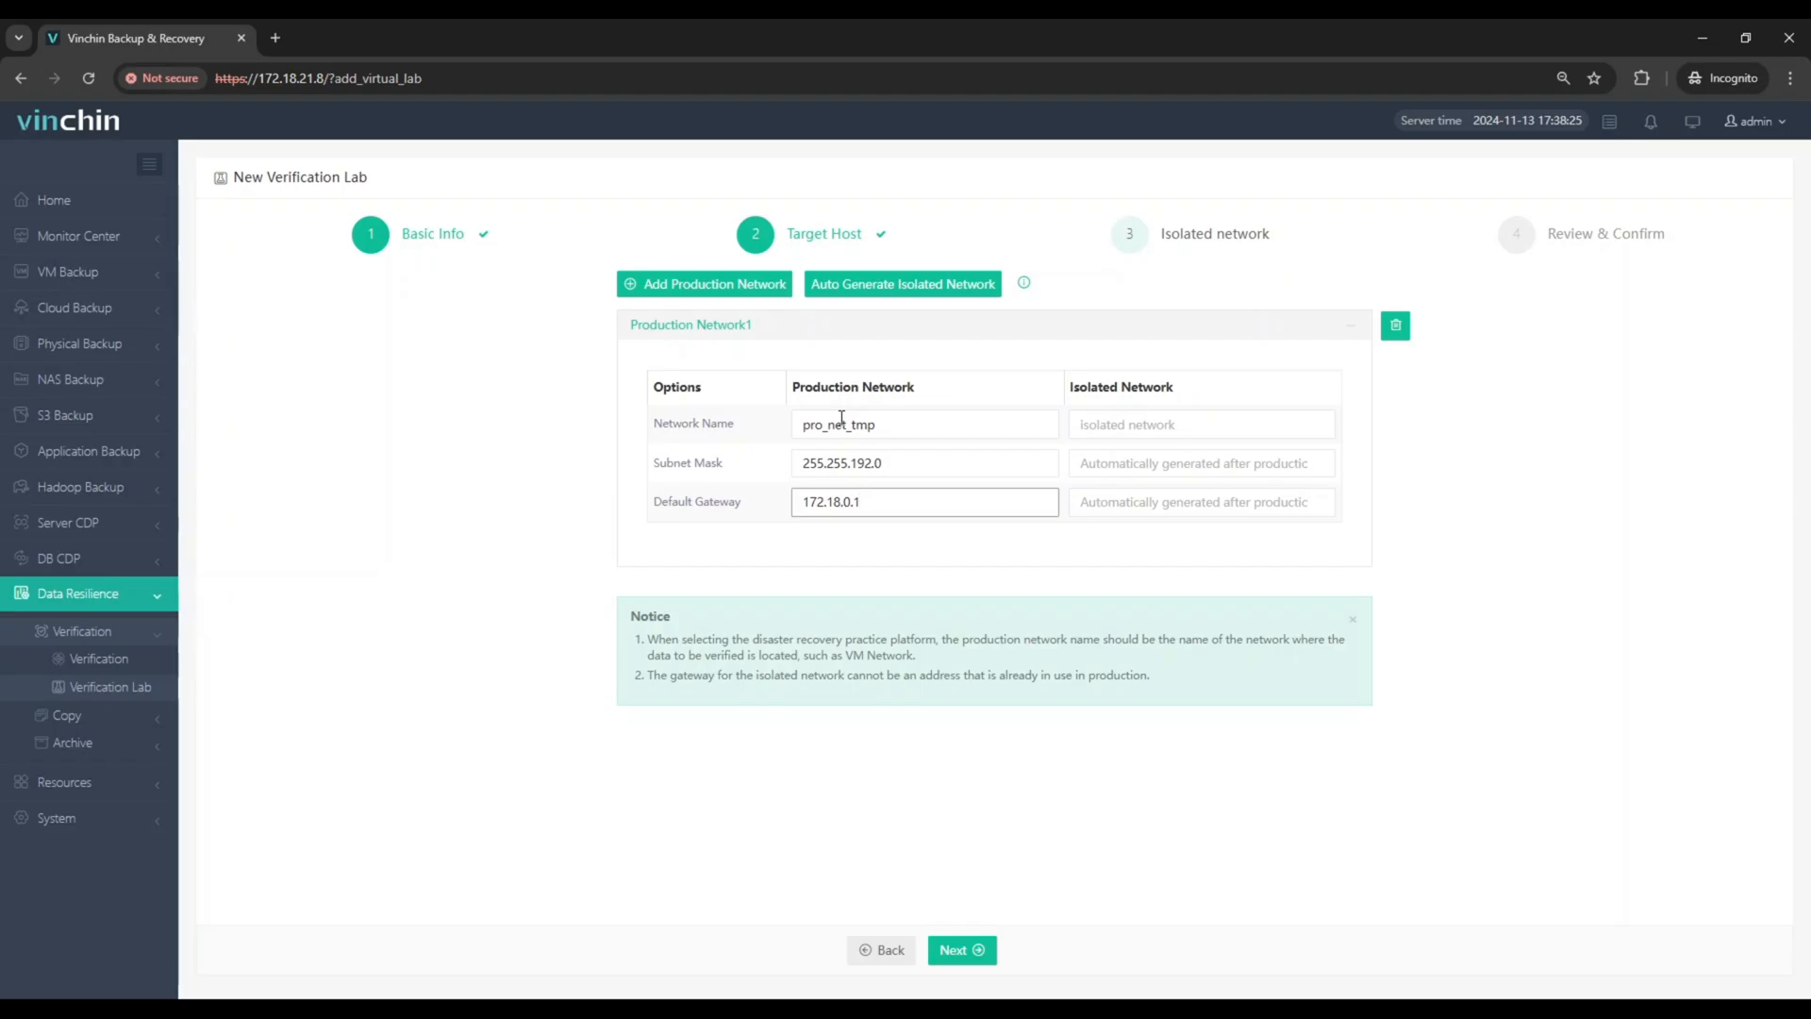
Step: Auto-generate the isolated network for the production network and submit the new verification lab
left_click(863, 286)
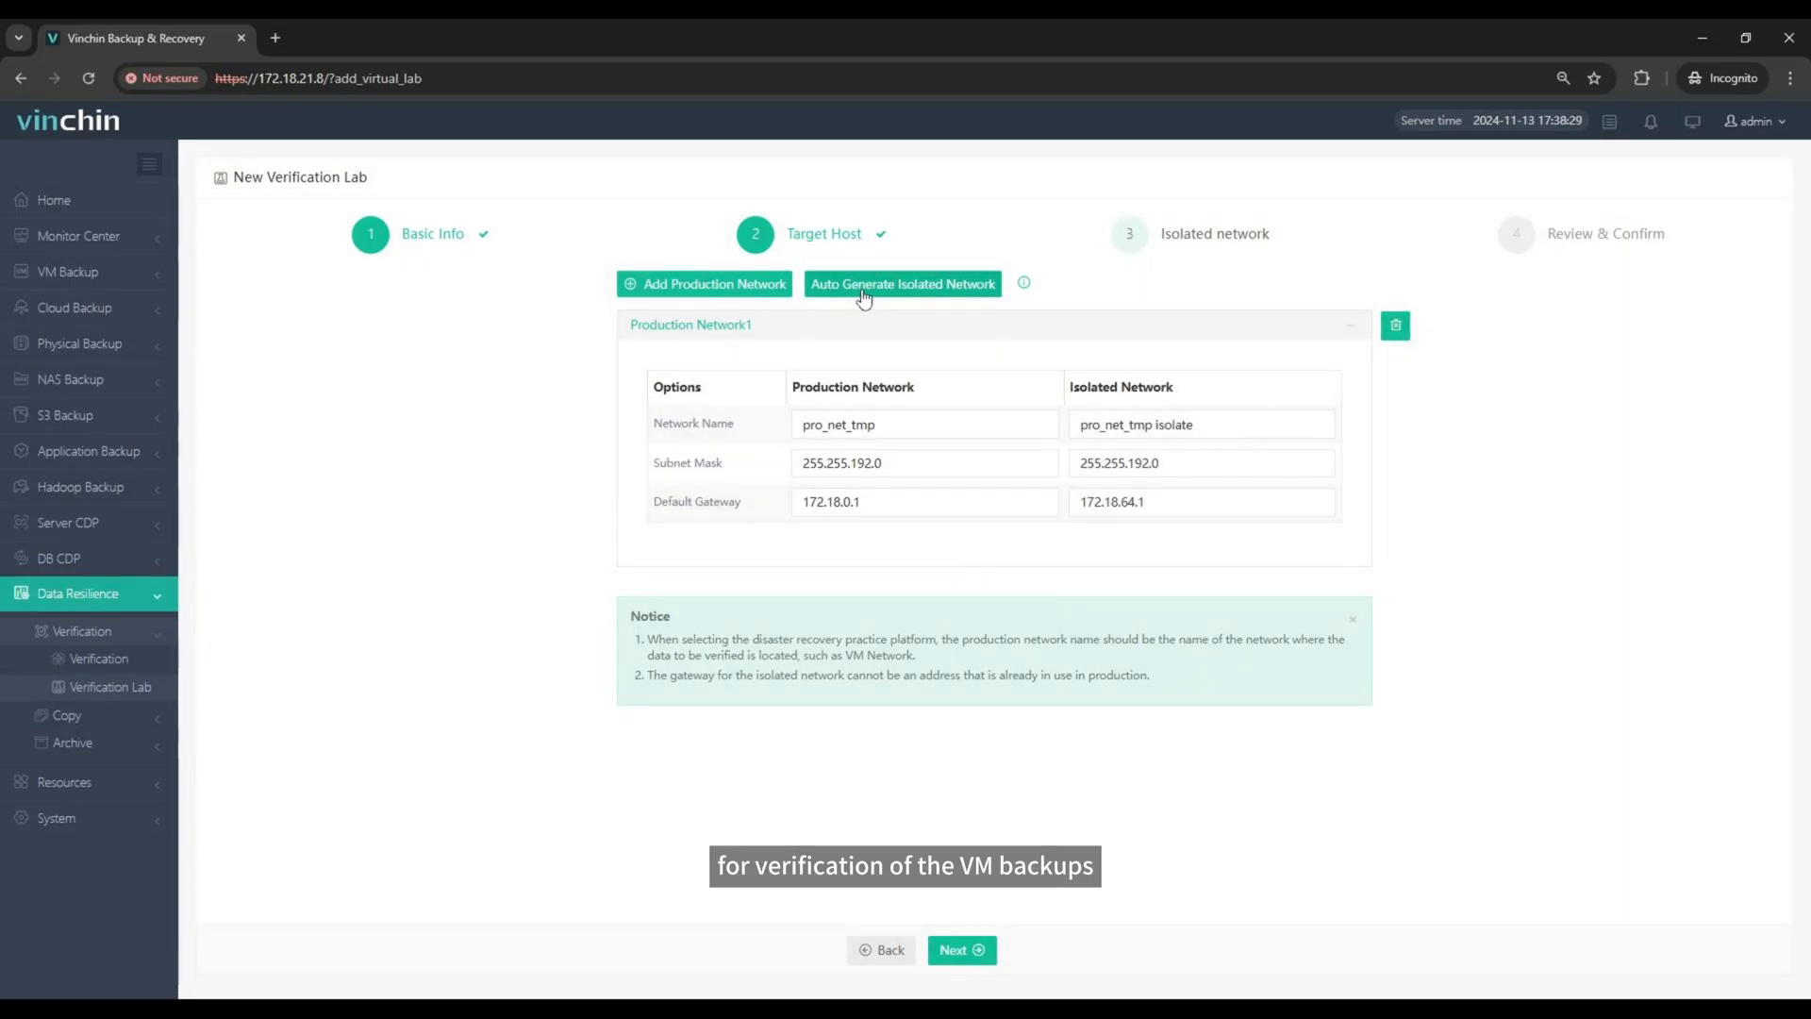
left_click(957, 958)
left_click(957, 952)
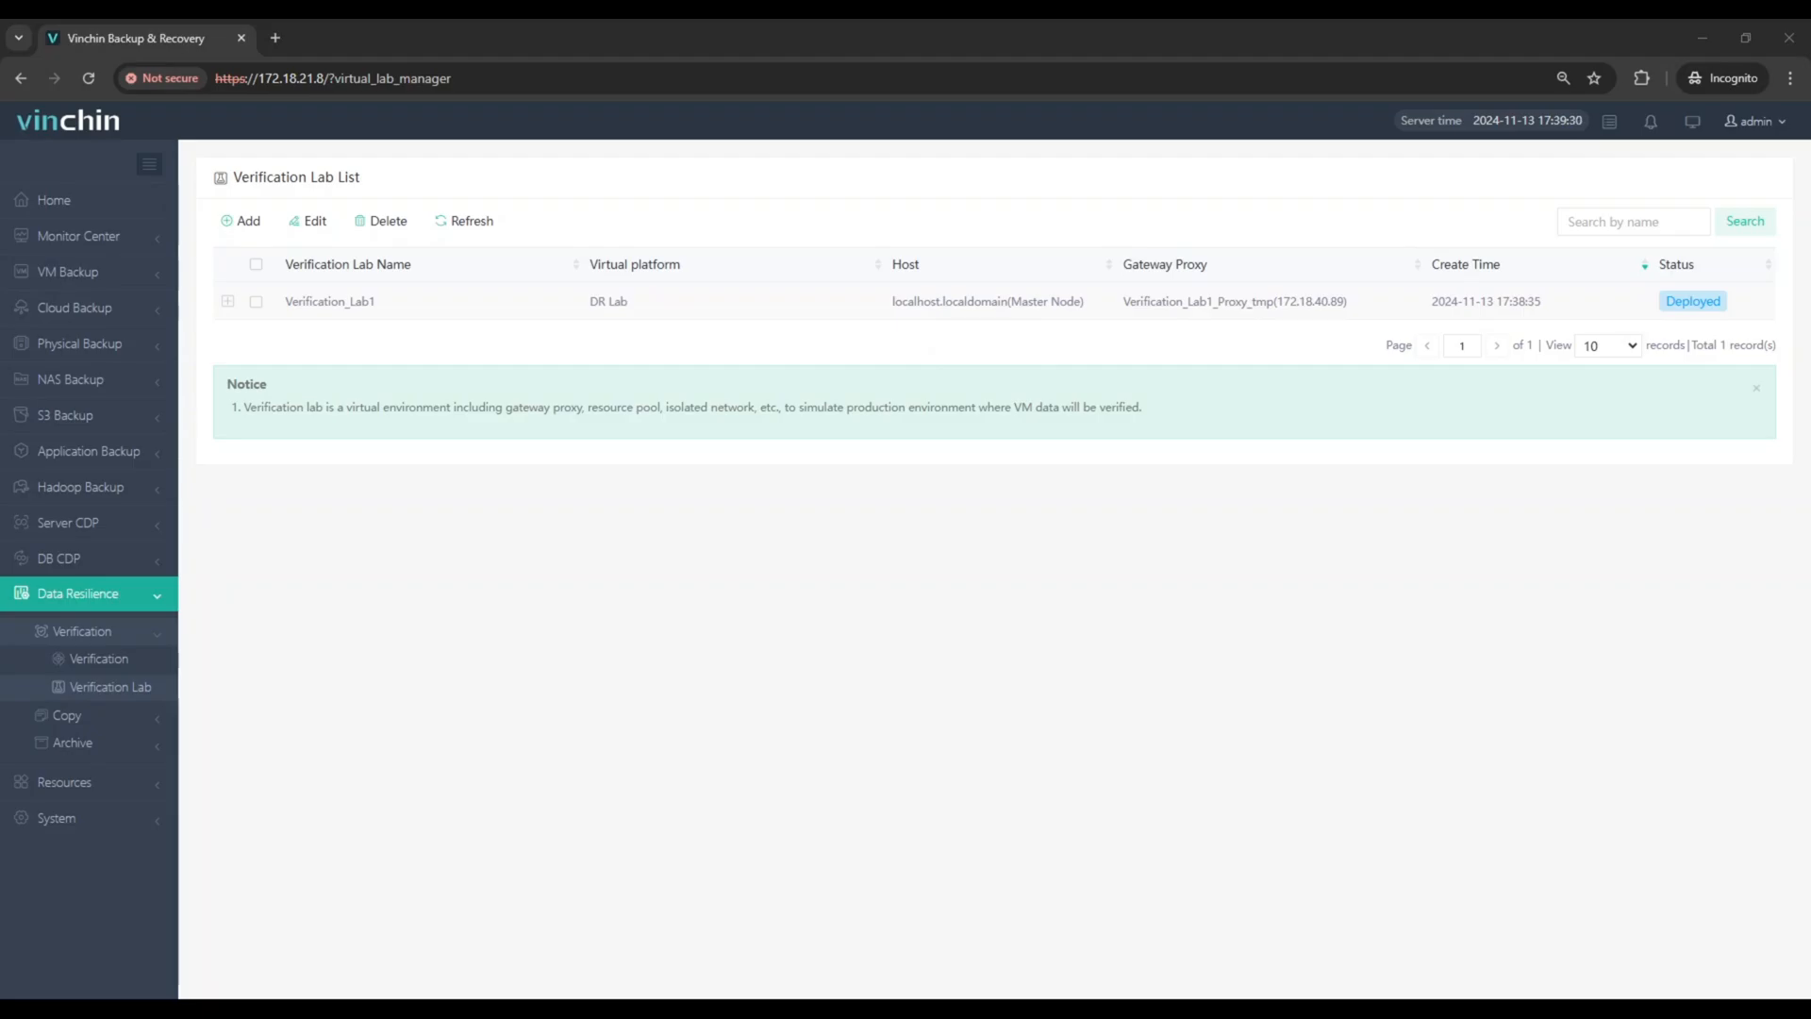
Step: Start a new verification job using Automatic Verification with the data source set to Verify by VM
left_click(109, 662)
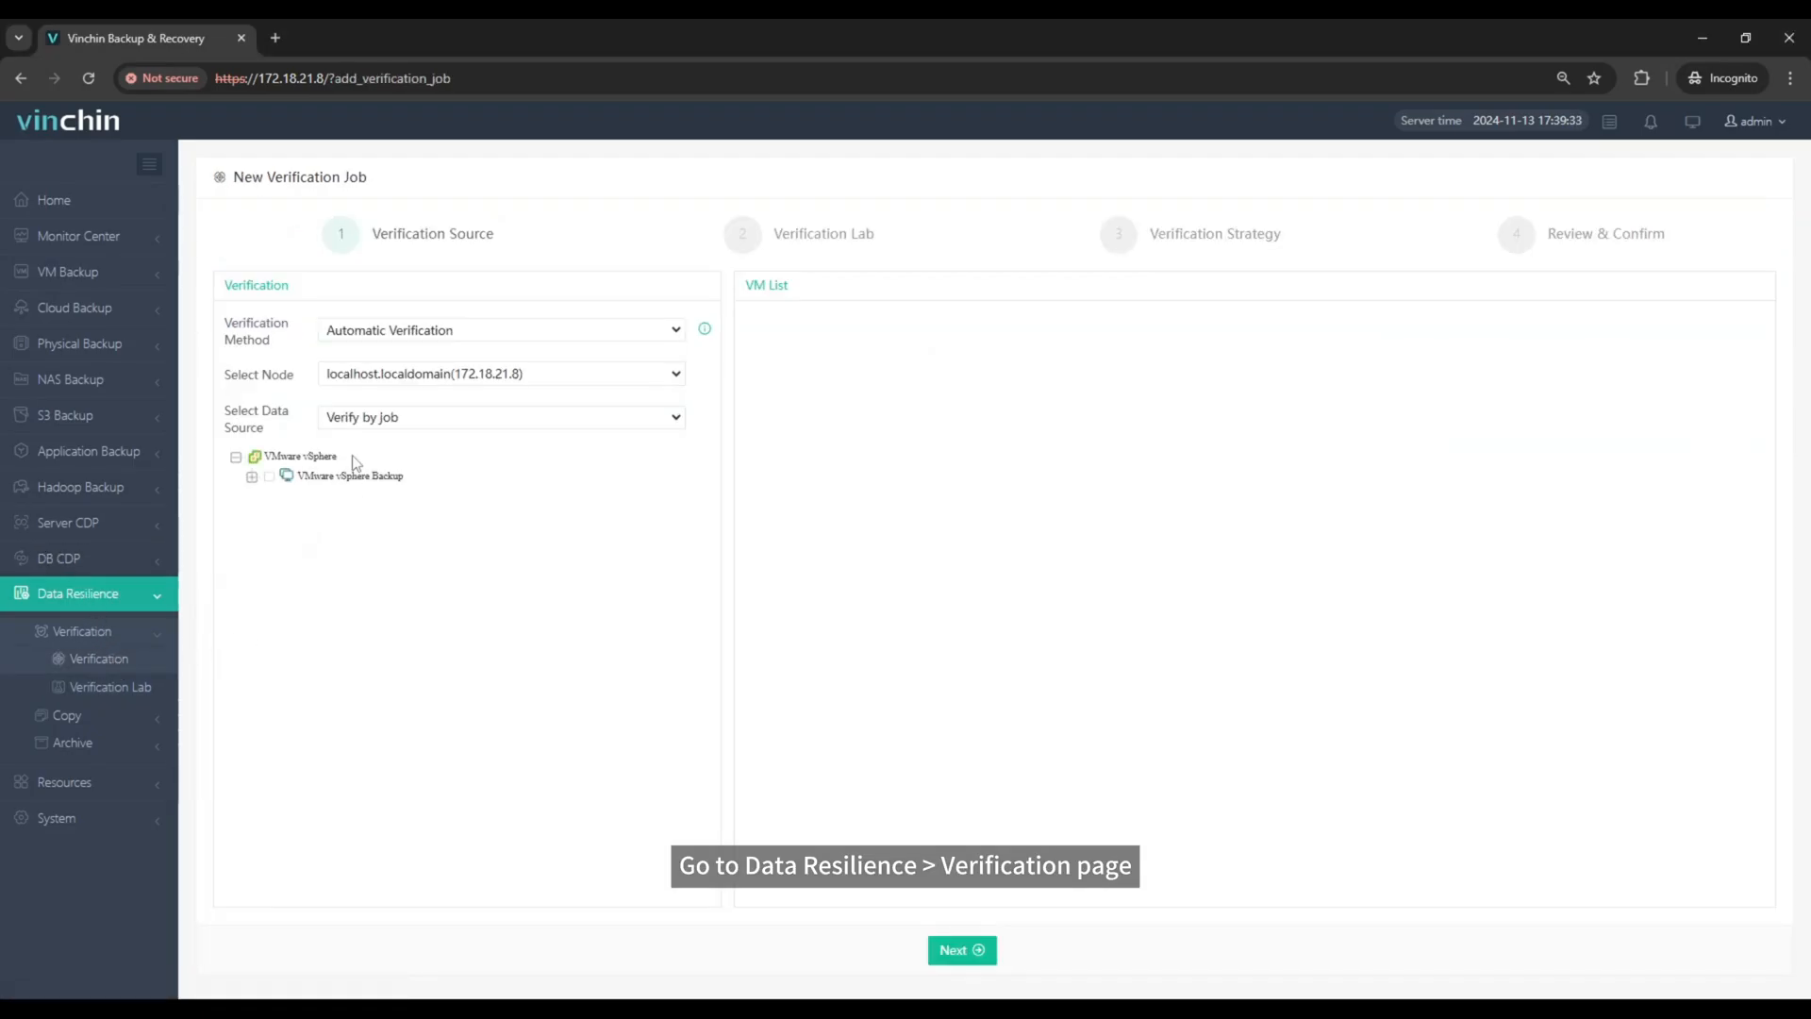
left_click(382, 332)
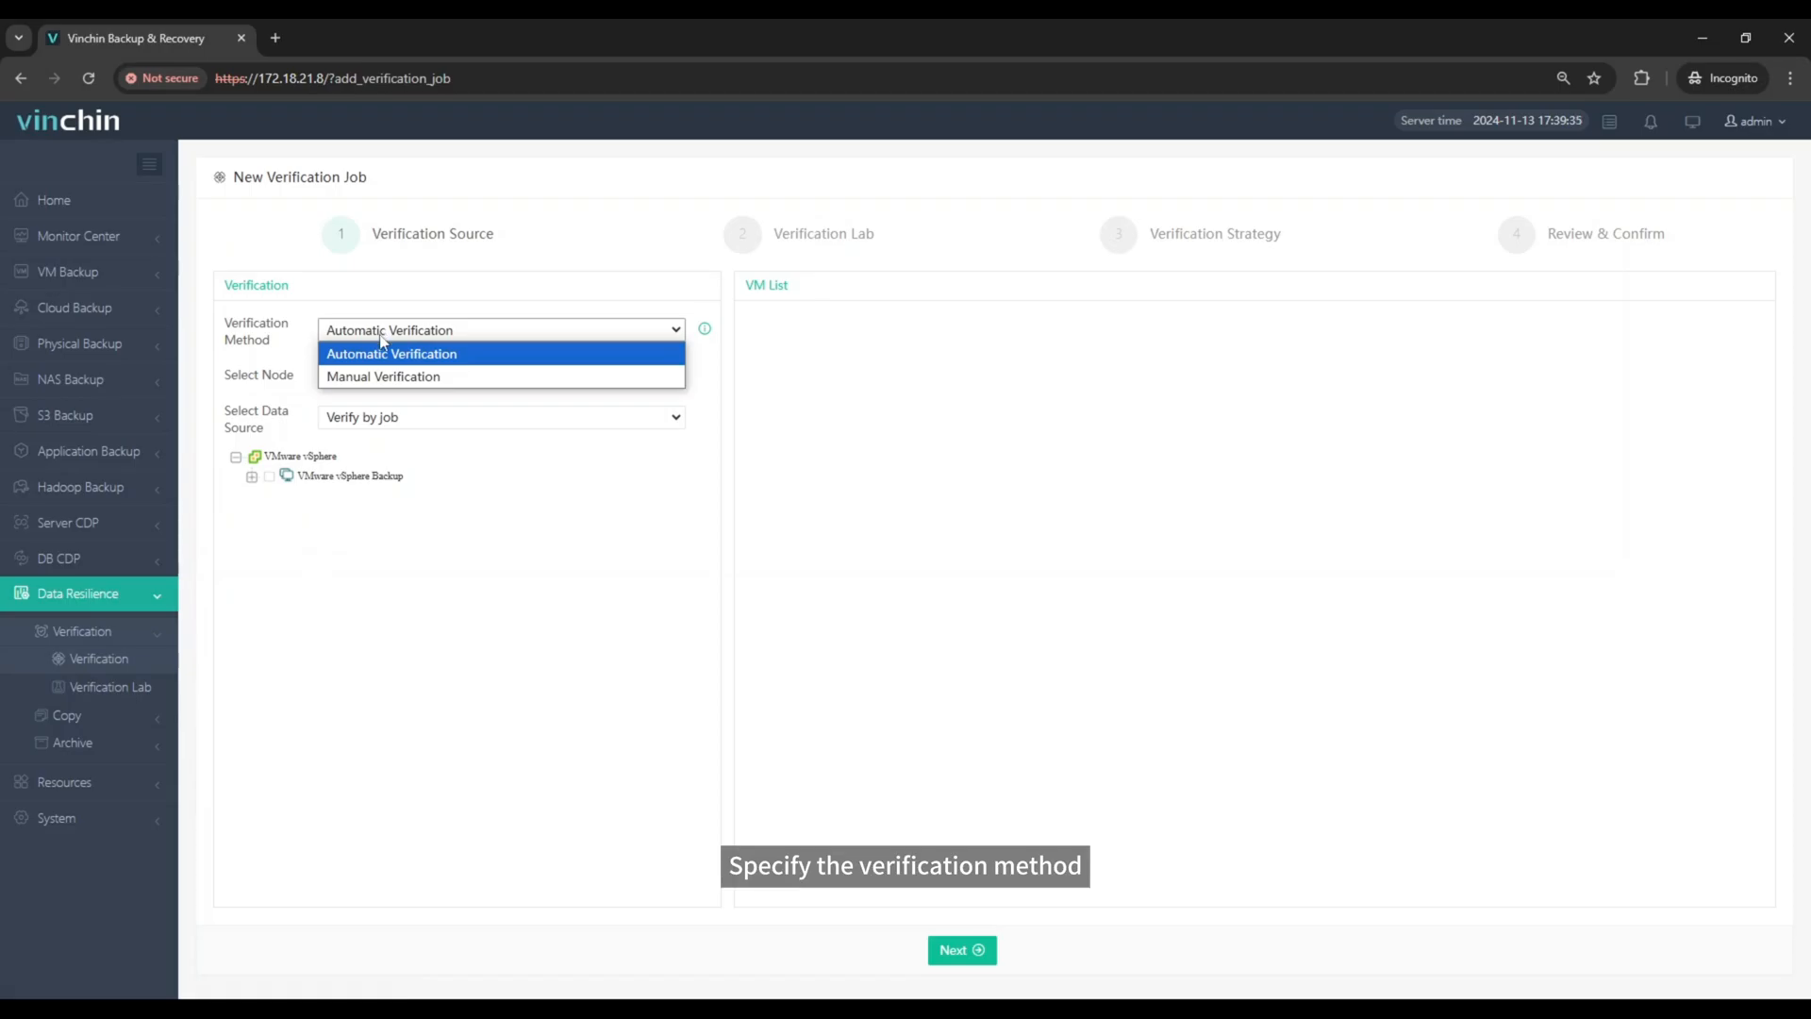
left_click(384, 354)
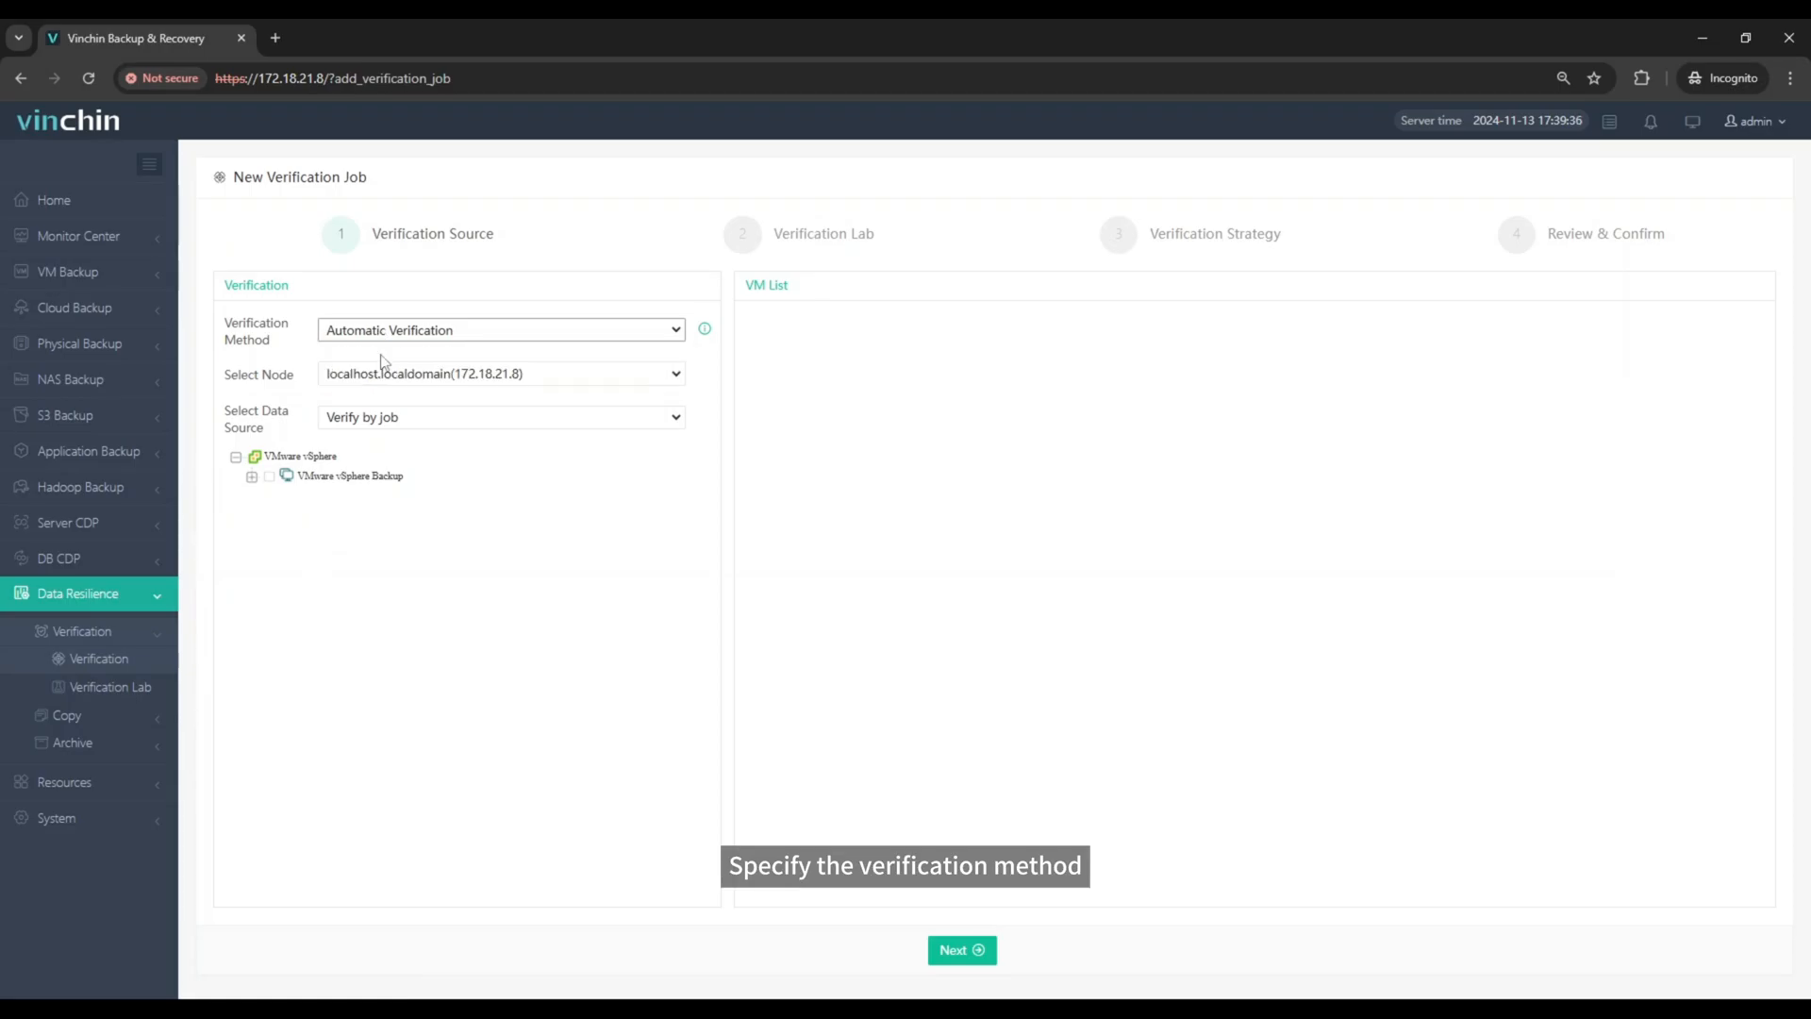
left_click(383, 417)
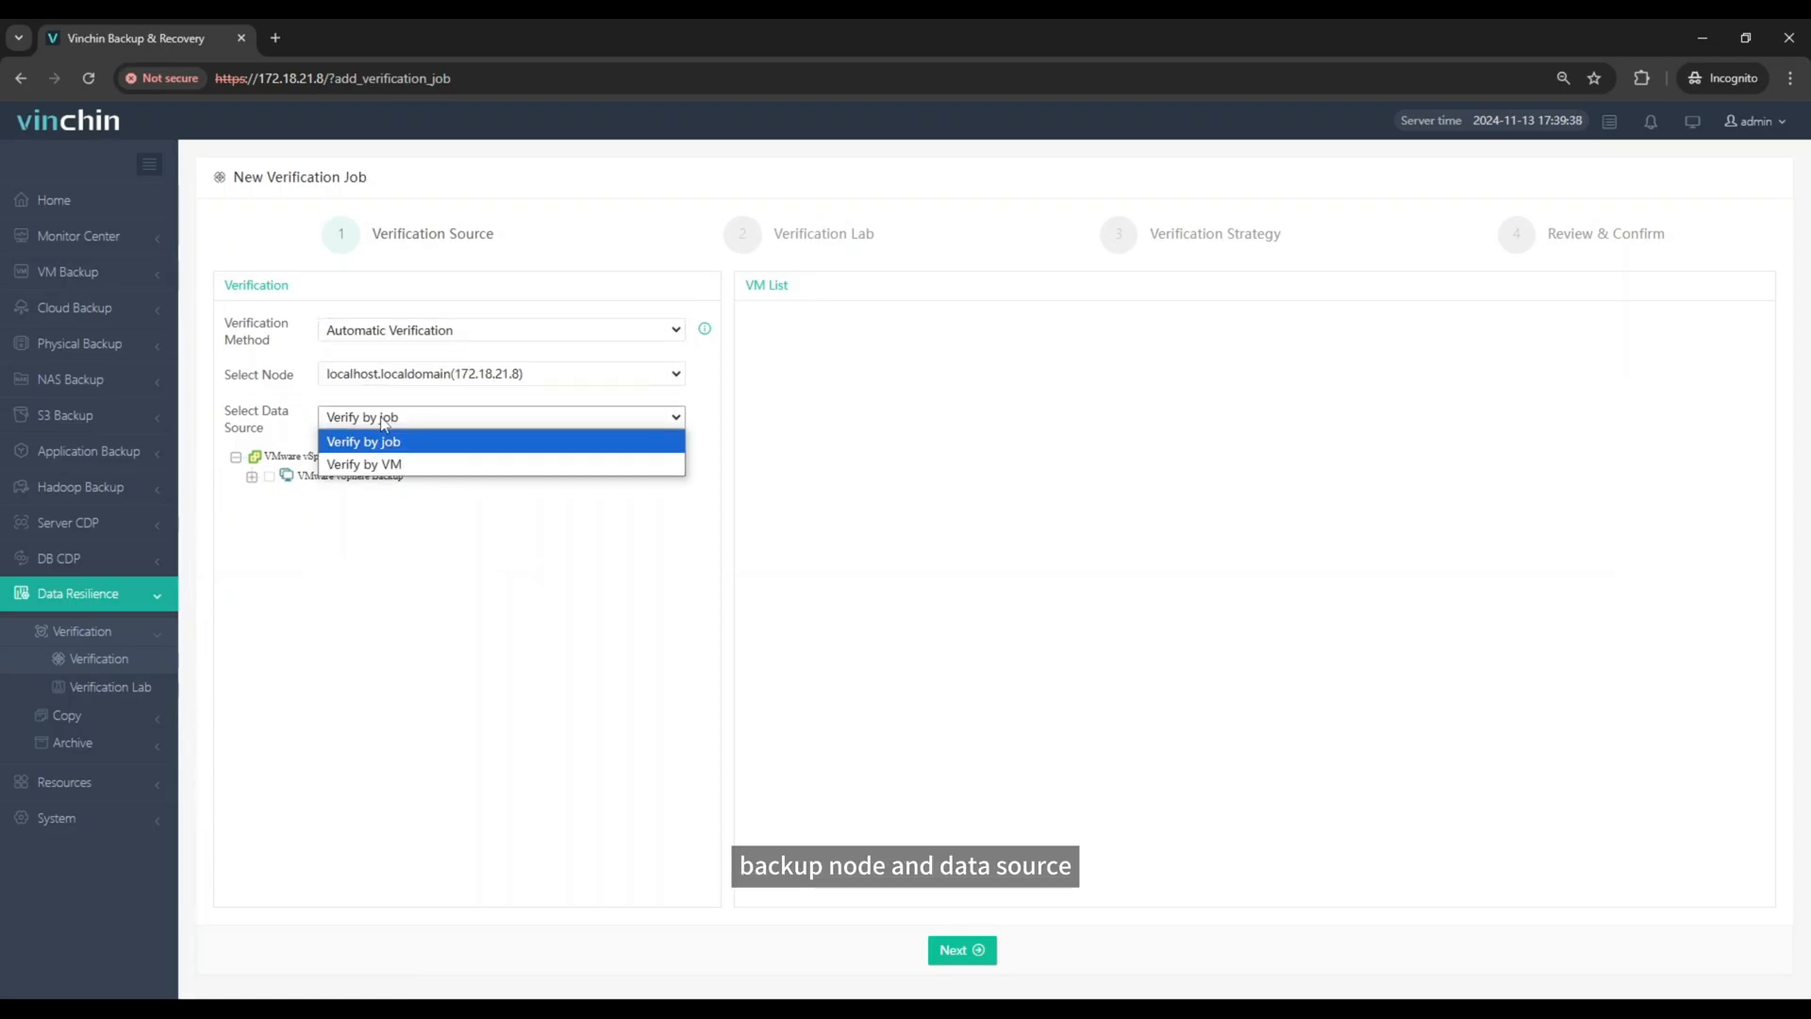
left_click(378, 464)
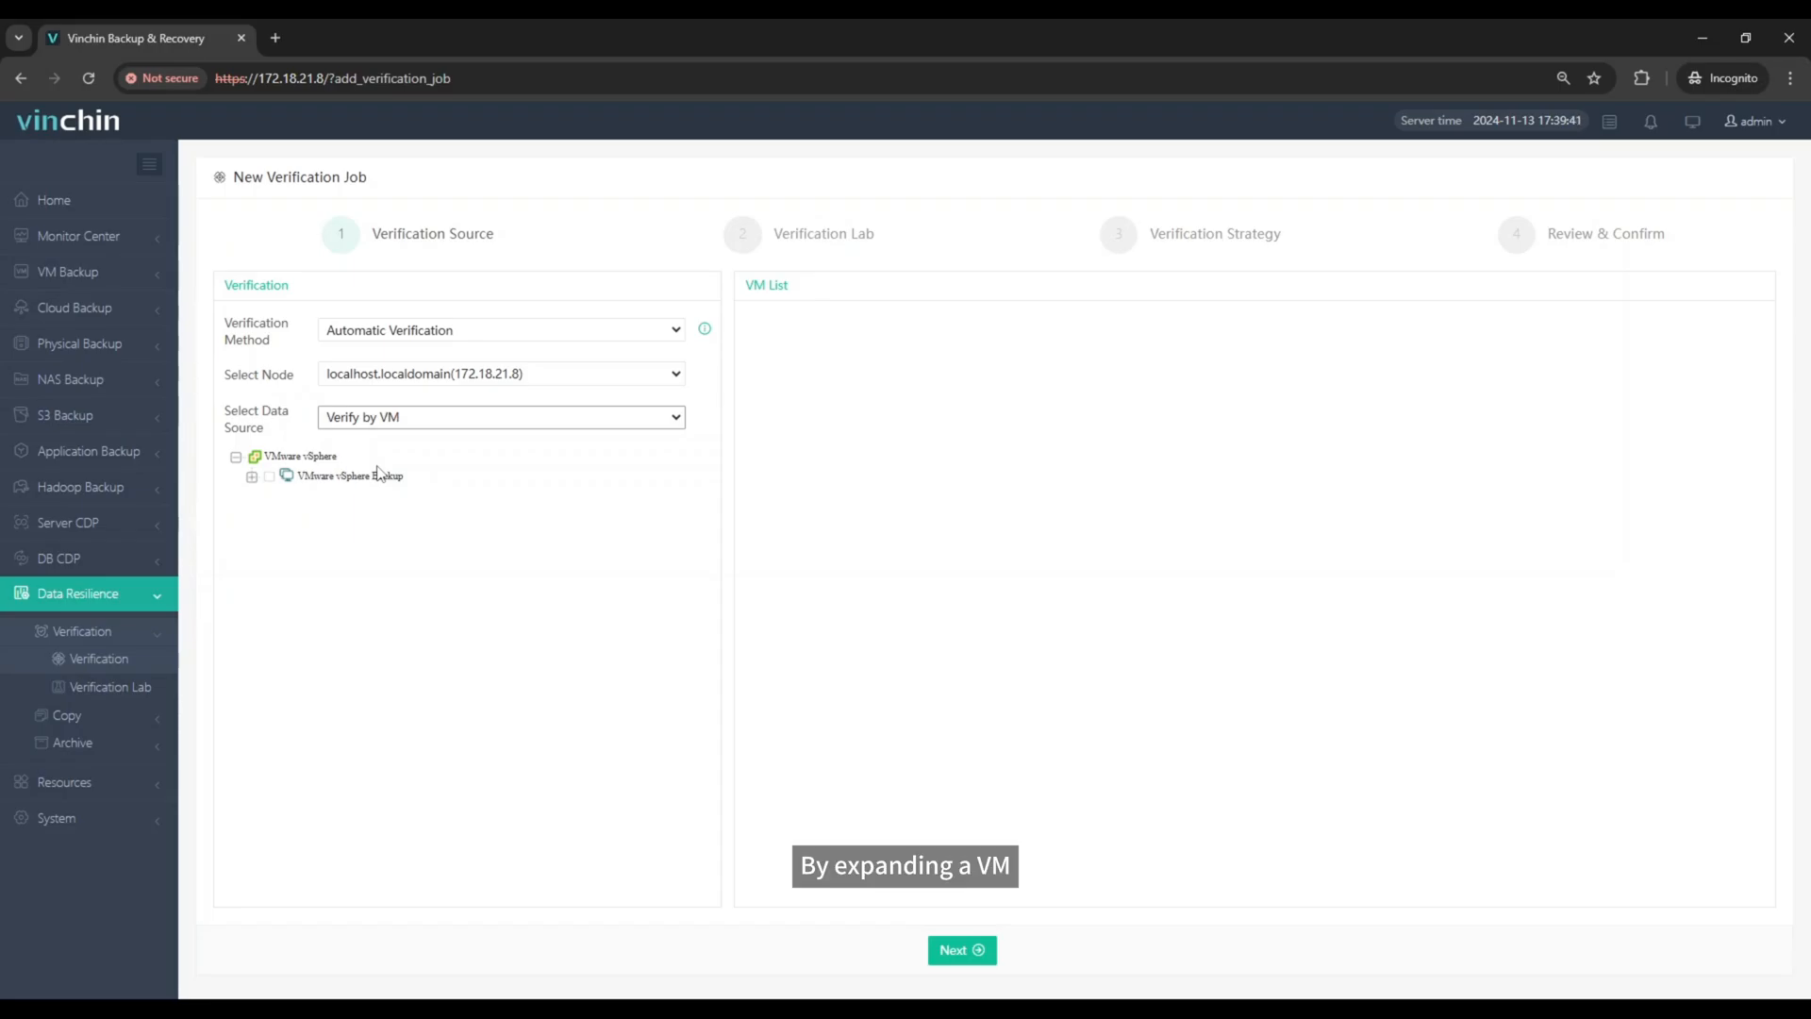
Step: Select the VM under VMware vSphere Backup for verification and set its operating system type to Linux
left_click(252, 477)
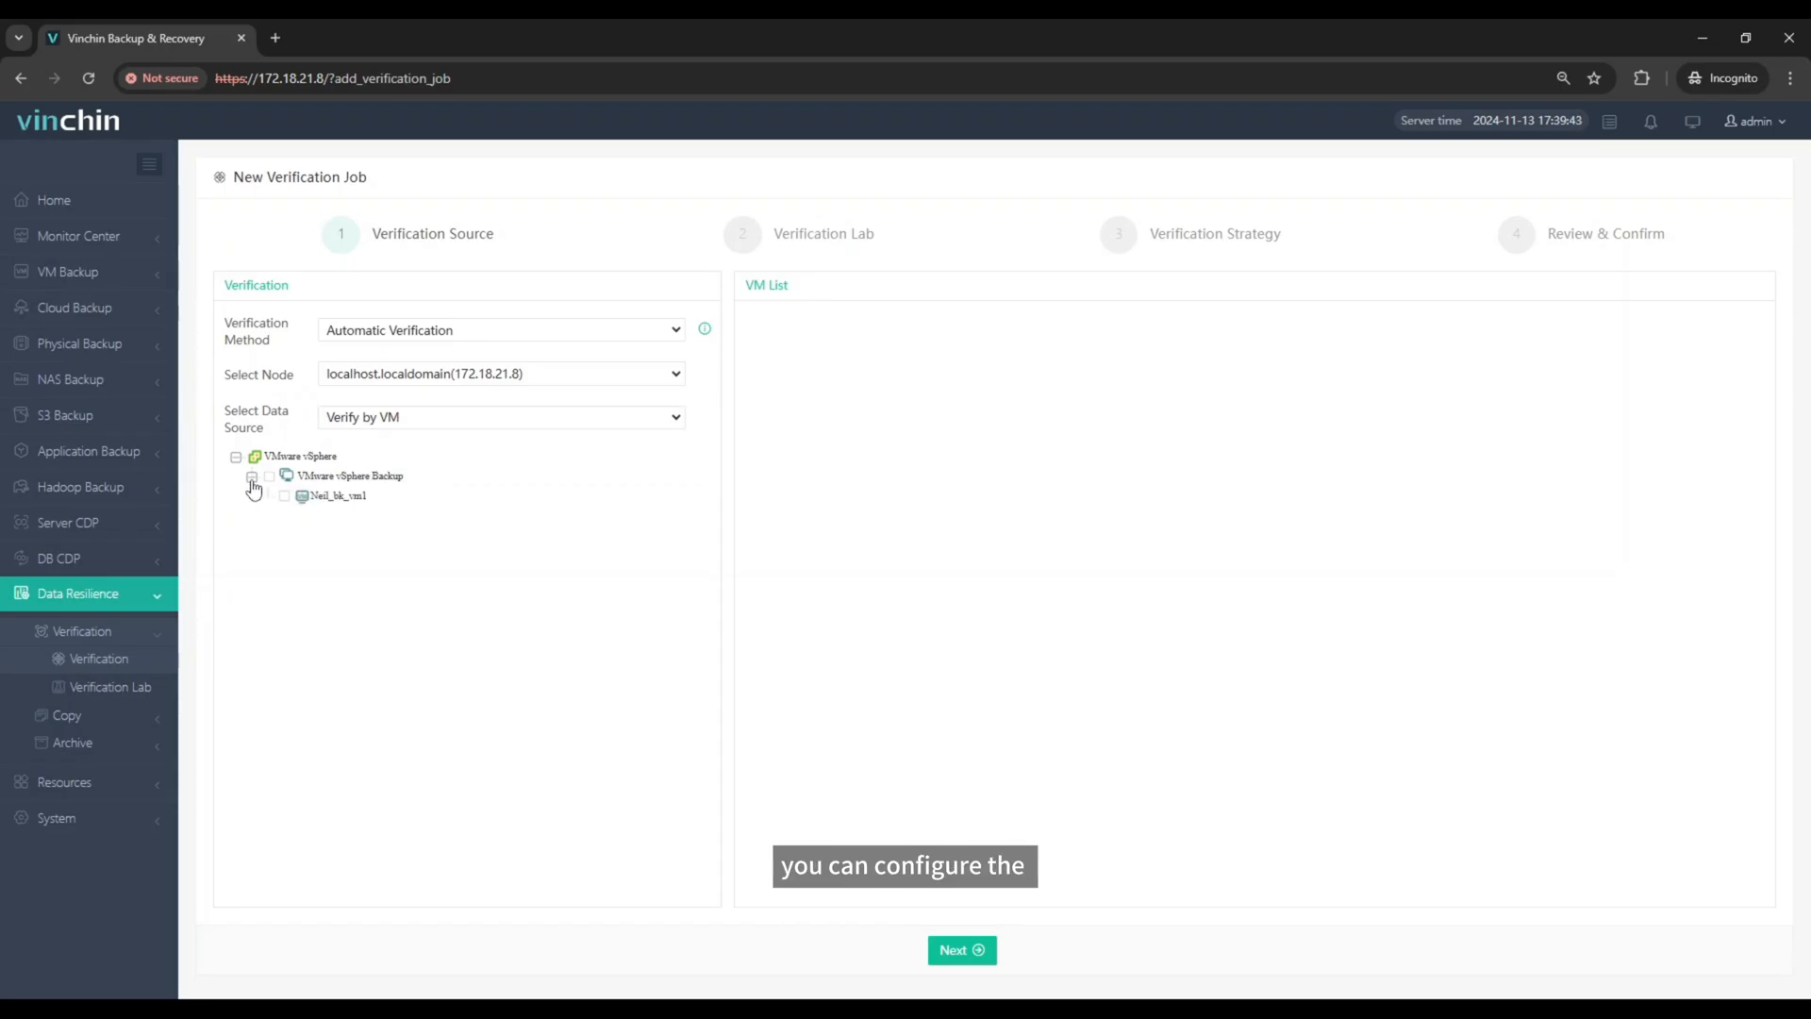
left_click(283, 497)
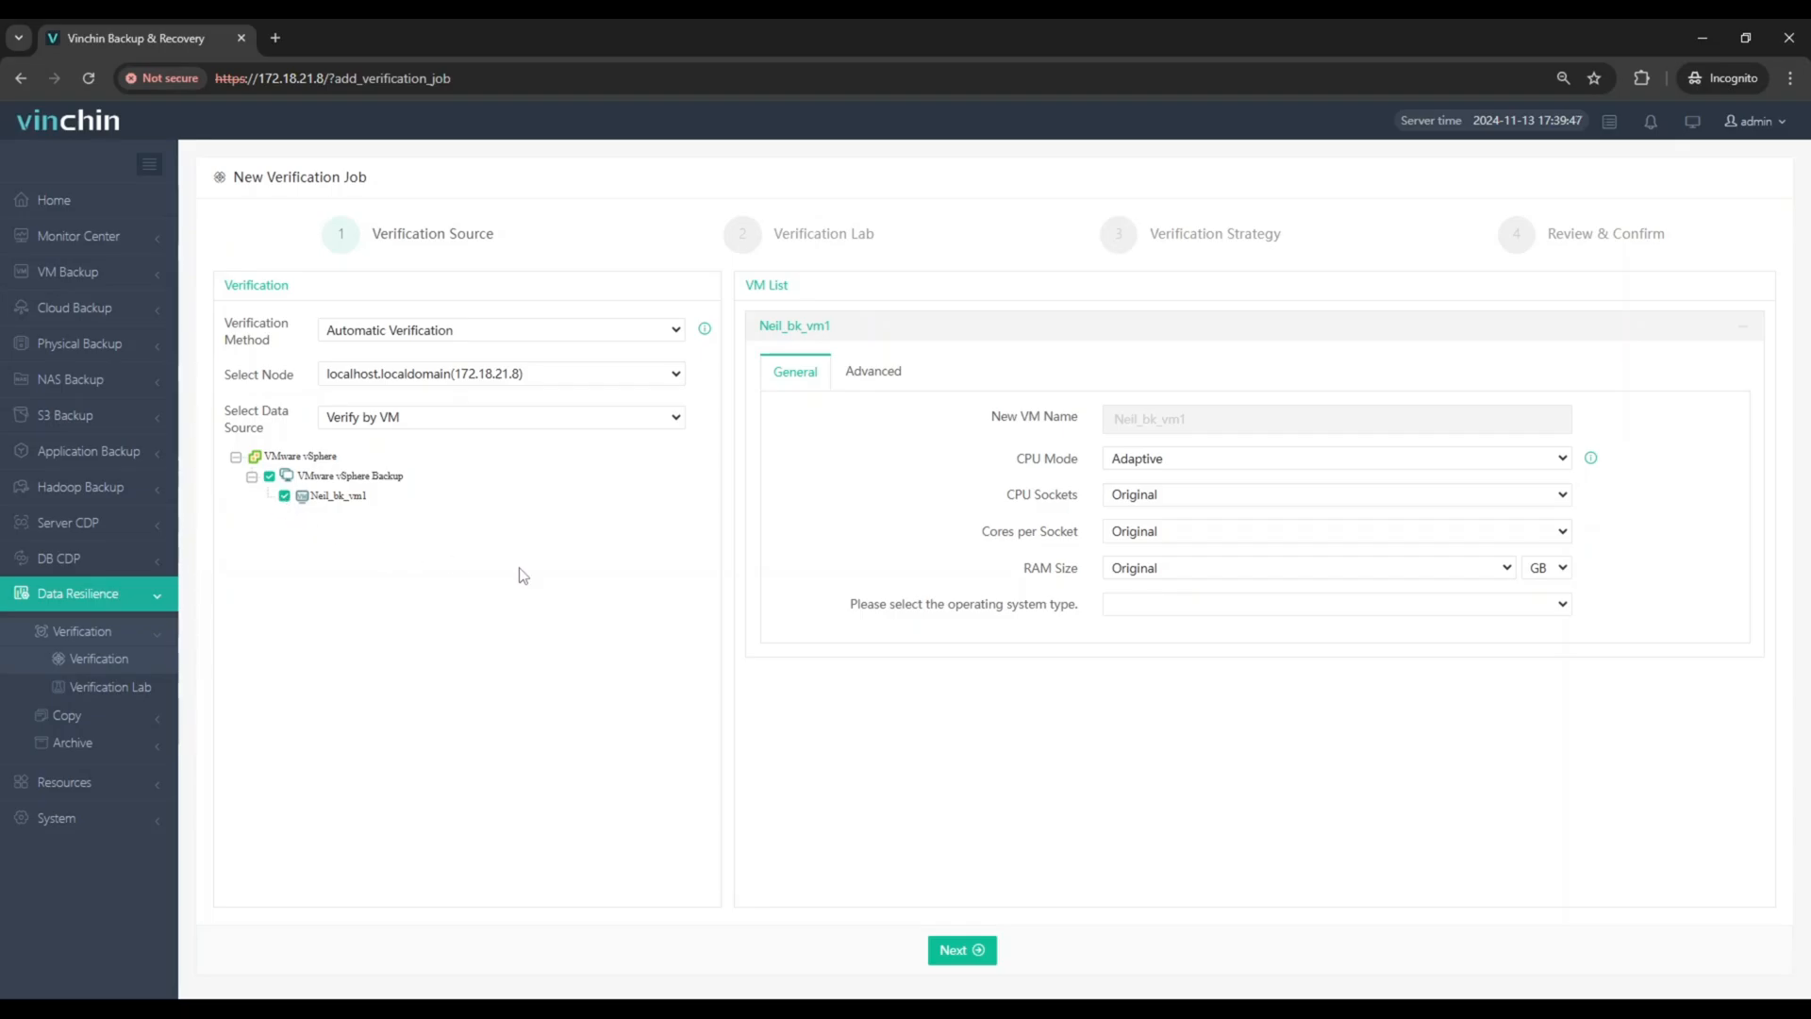
left_click(1137, 609)
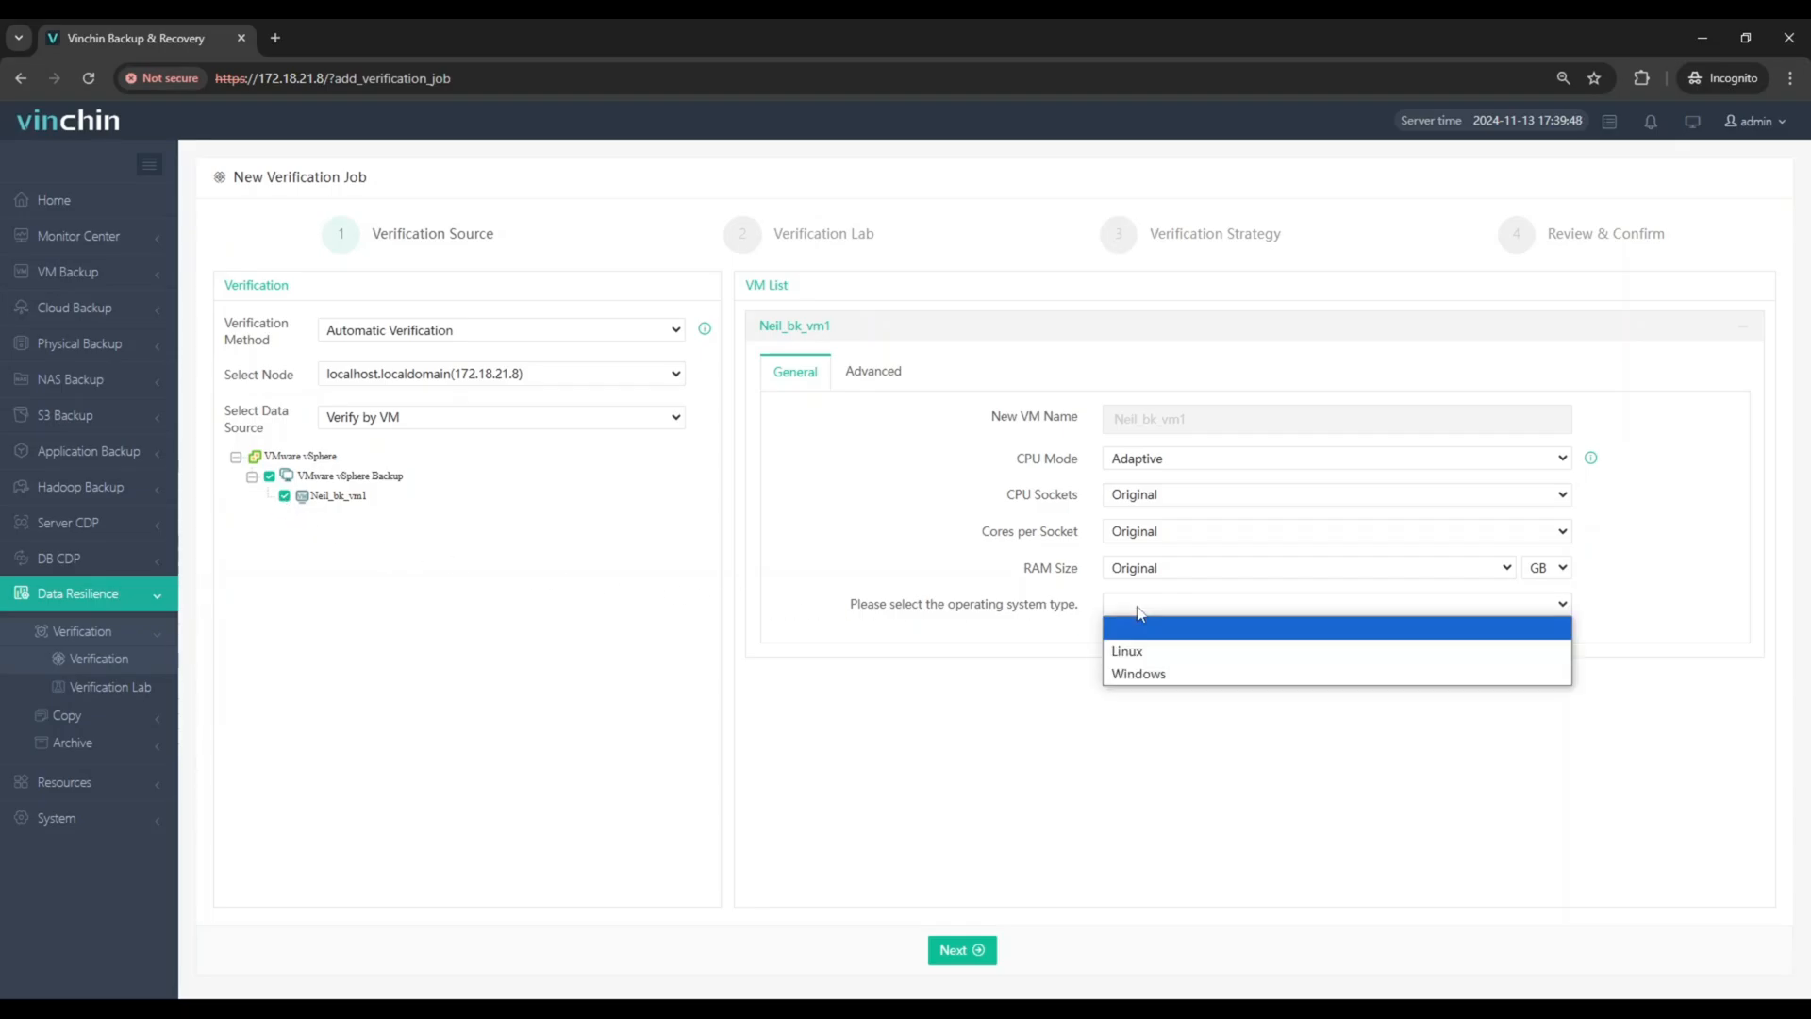
left_click(1145, 659)
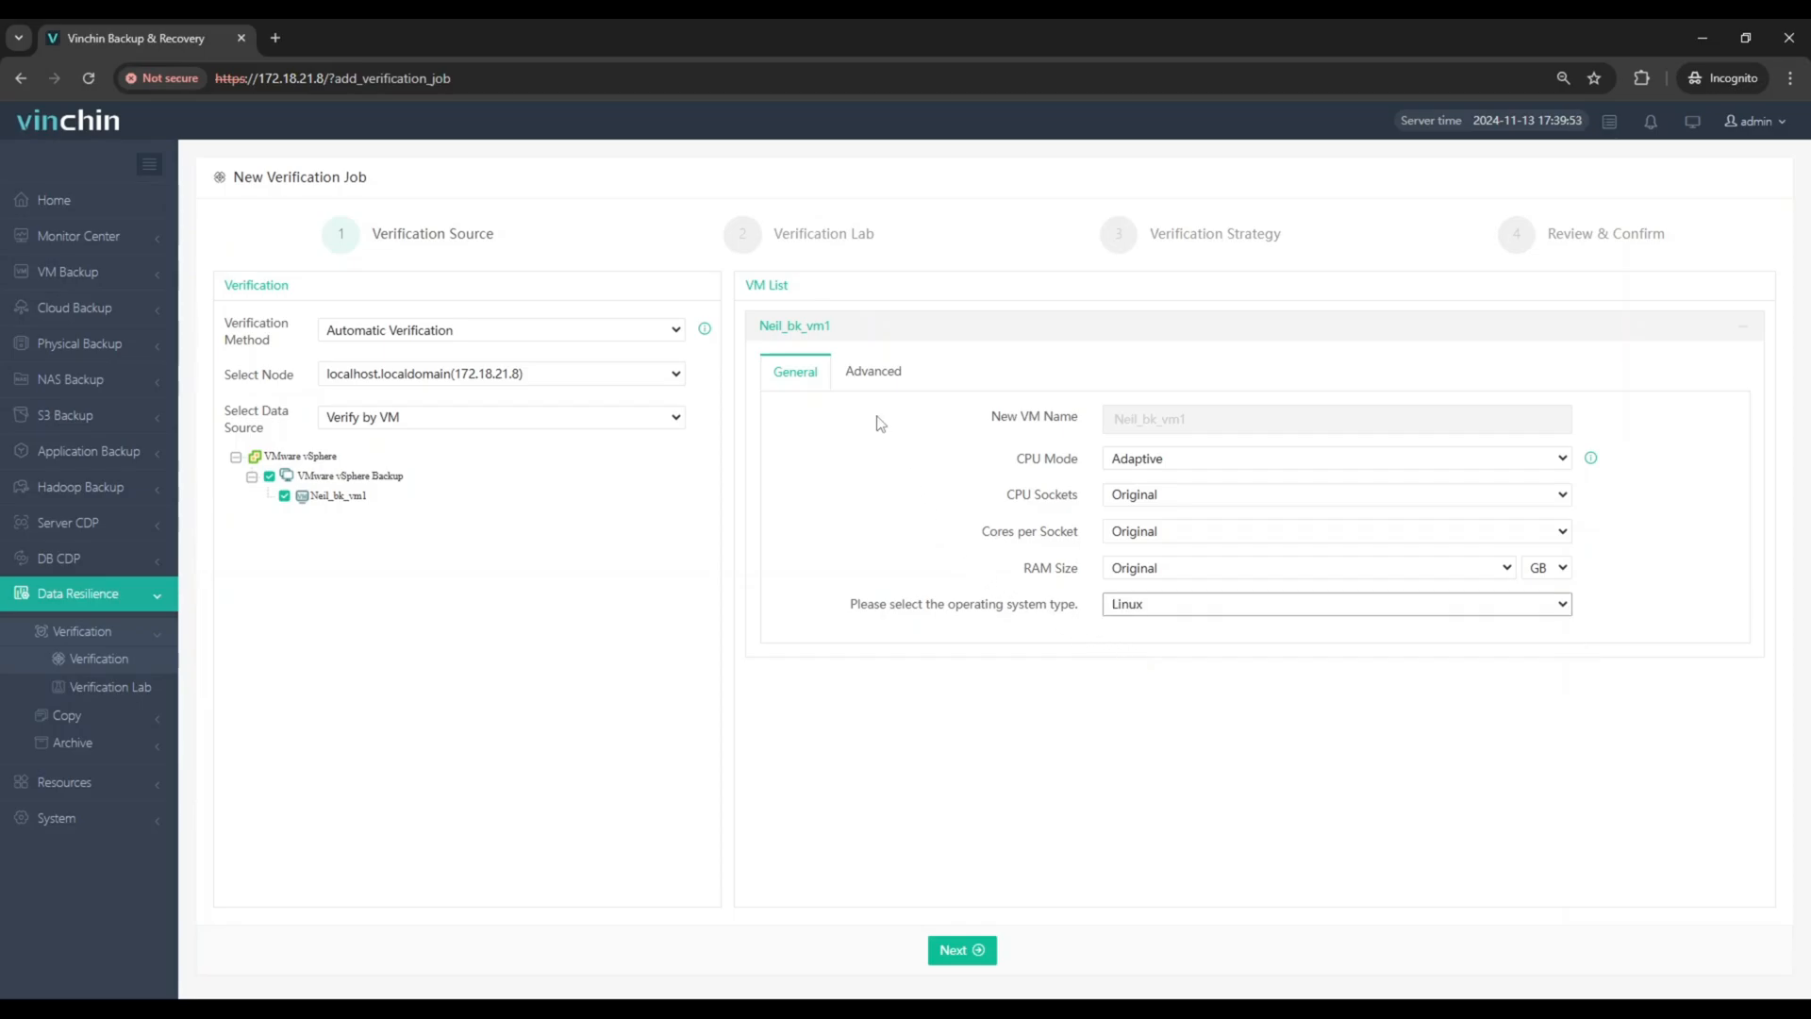
Step: Enter the VM IP, beginning with 172.18.40, in the VM's advanced verification settings and continue to the lab selection
left_click(863, 381)
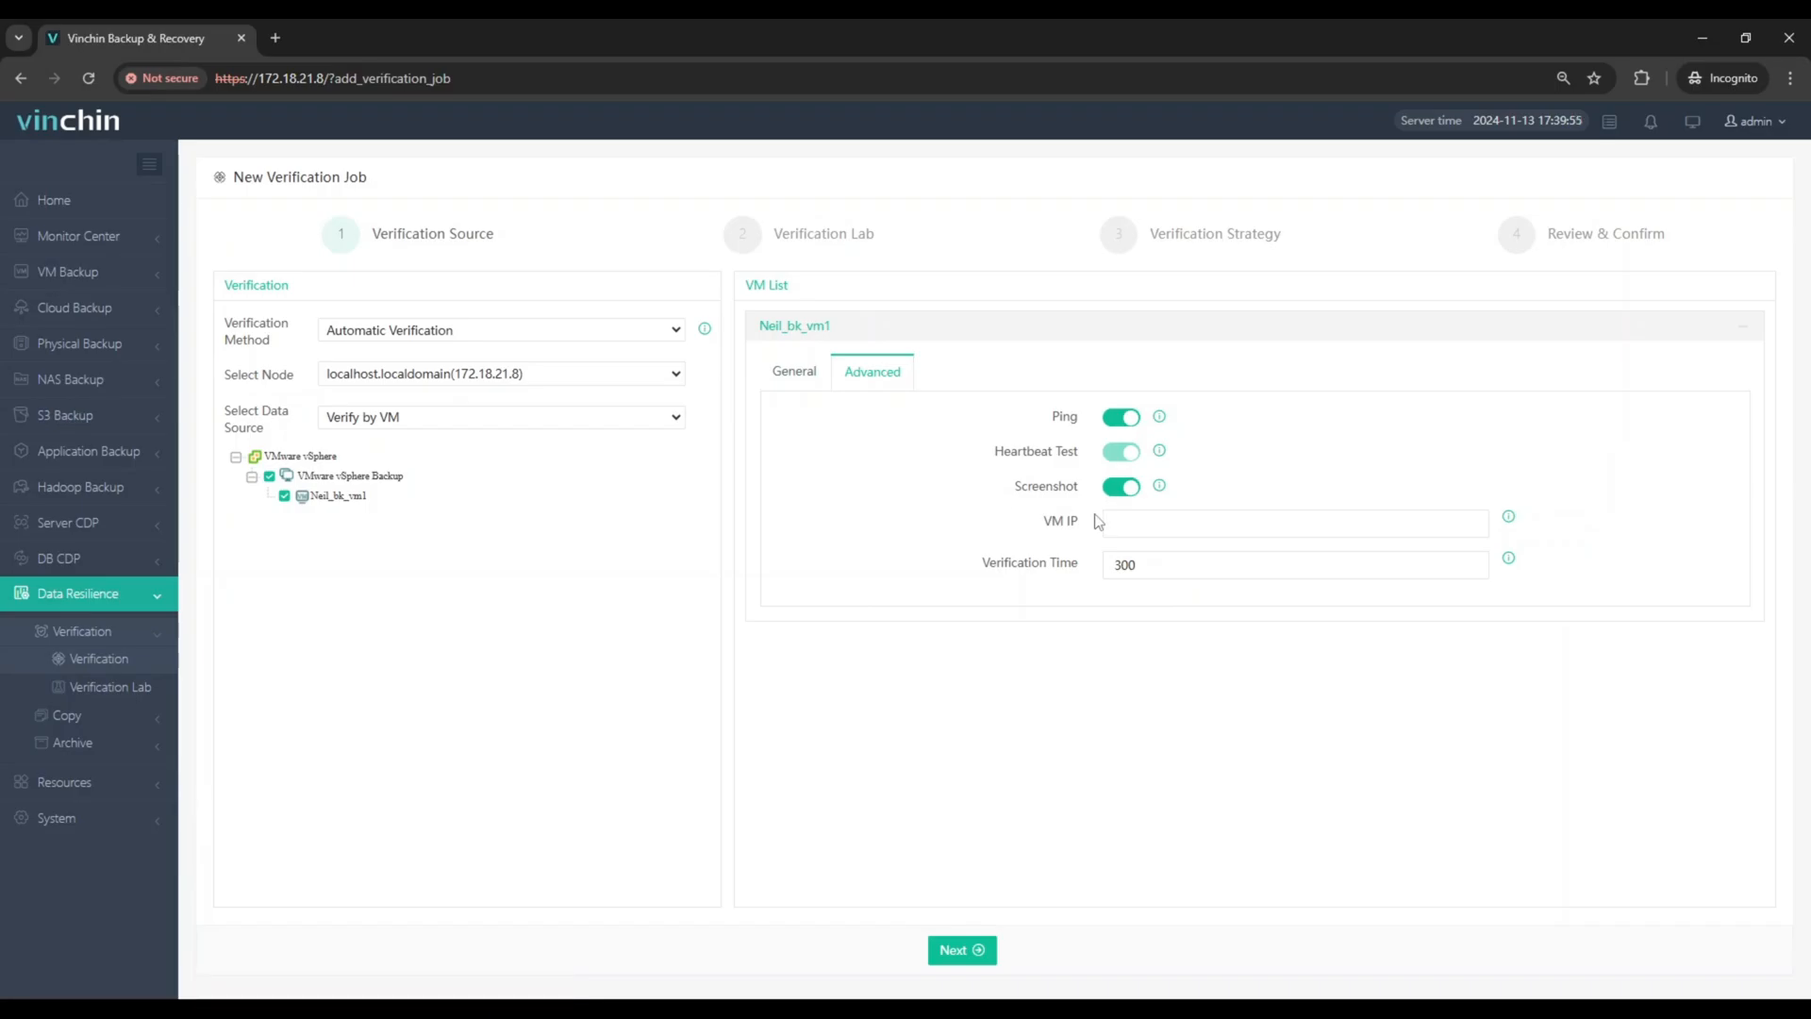
left_click(1144, 515)
type("17")
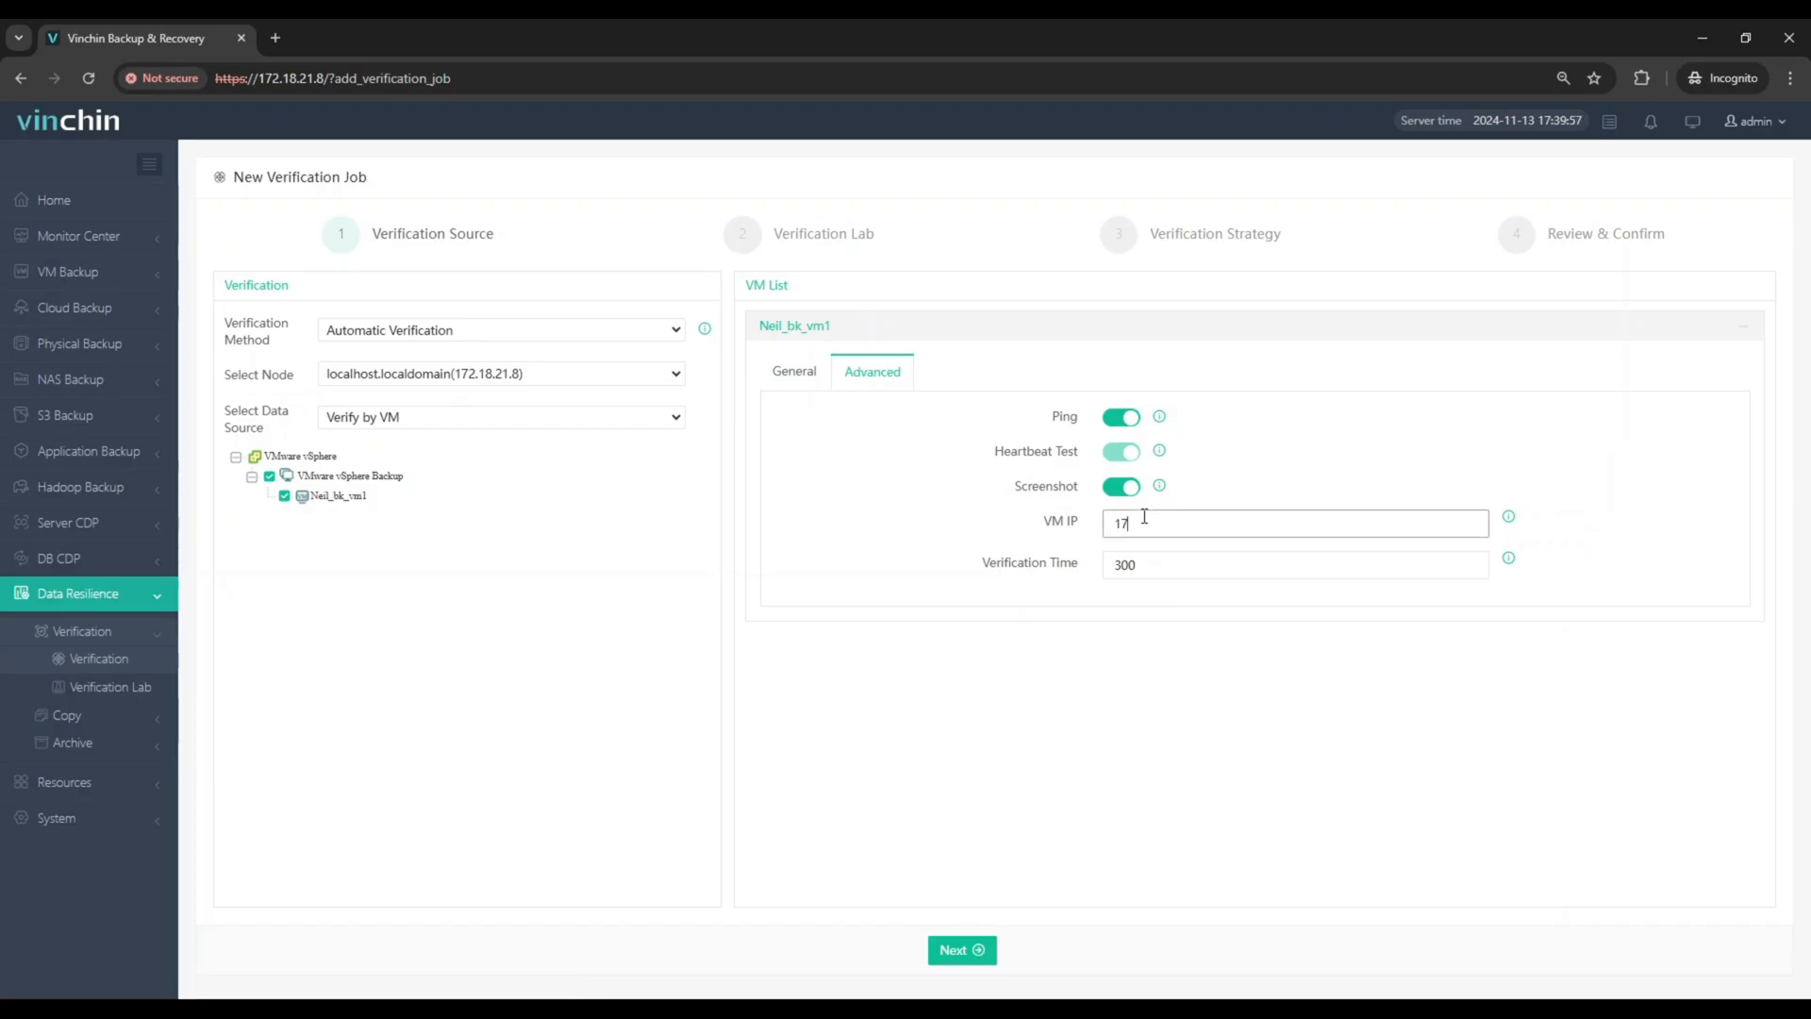
type("2.18.40.98")
left_click(967, 950)
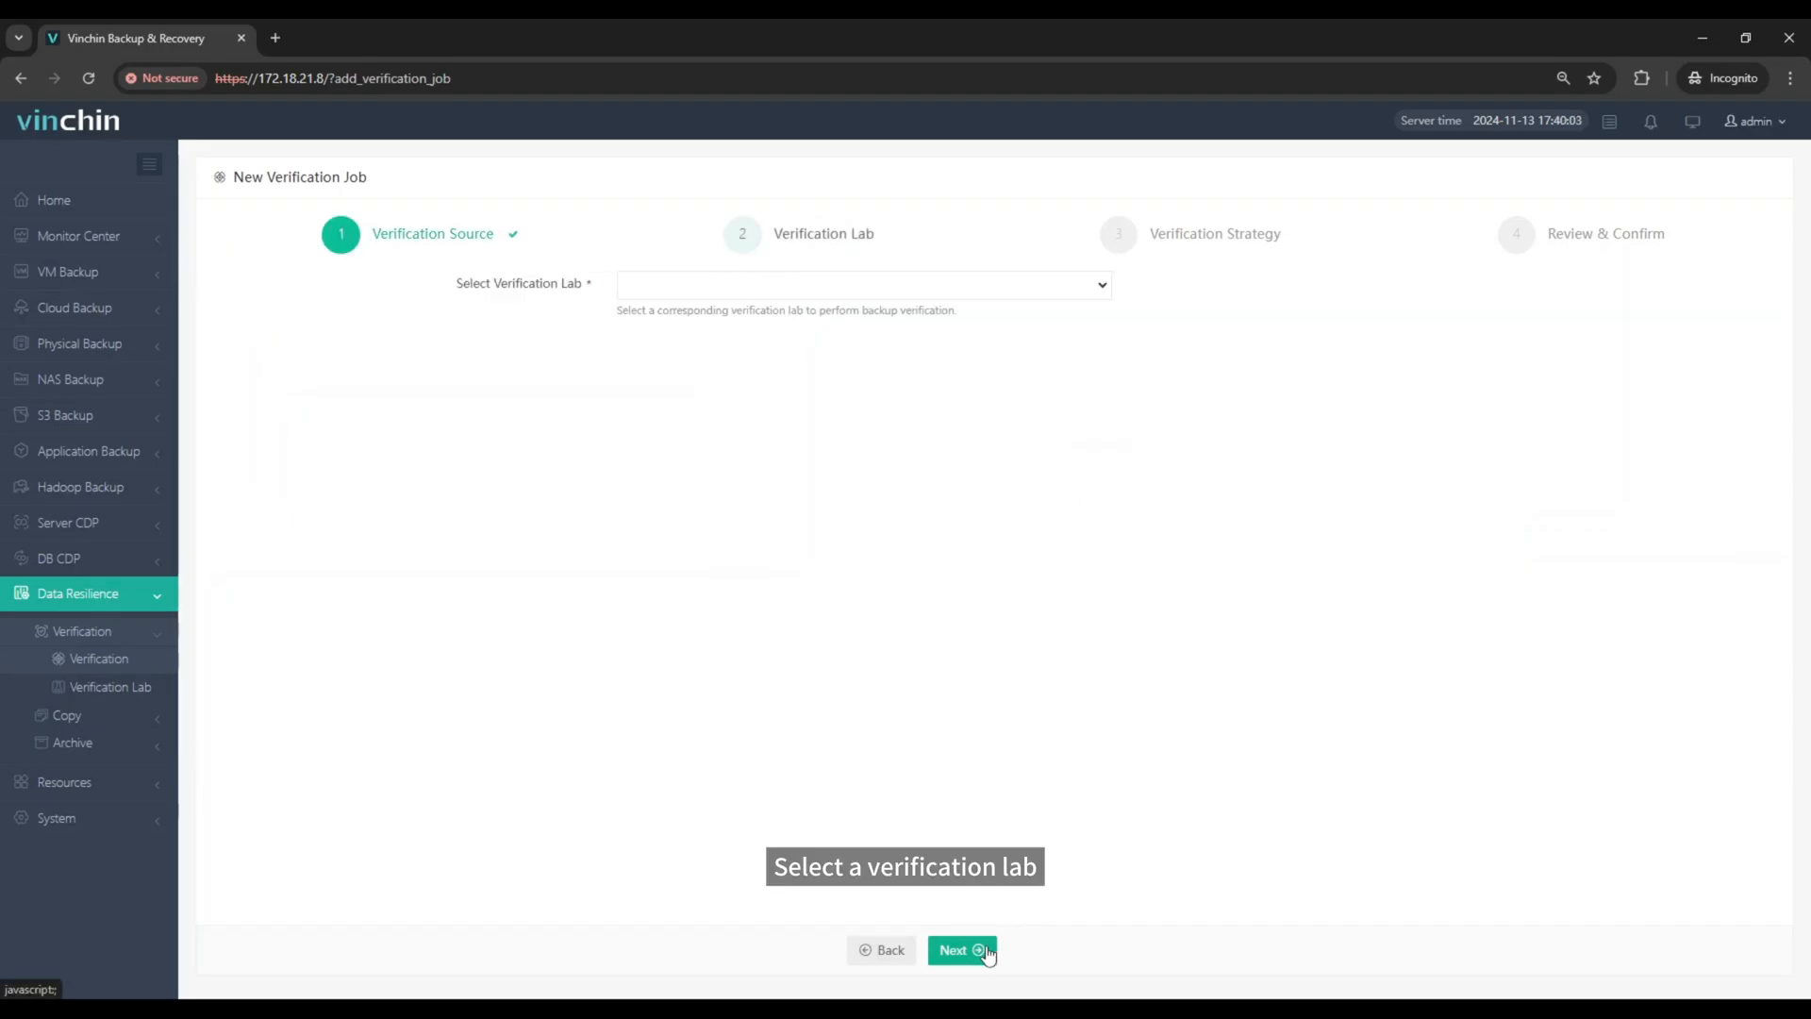
Step: Choose Verification_Lab1(Embedded DR Lab) as the job's verification lab and continue to the verification strategy
left_click(834, 288)
left_click(835, 335)
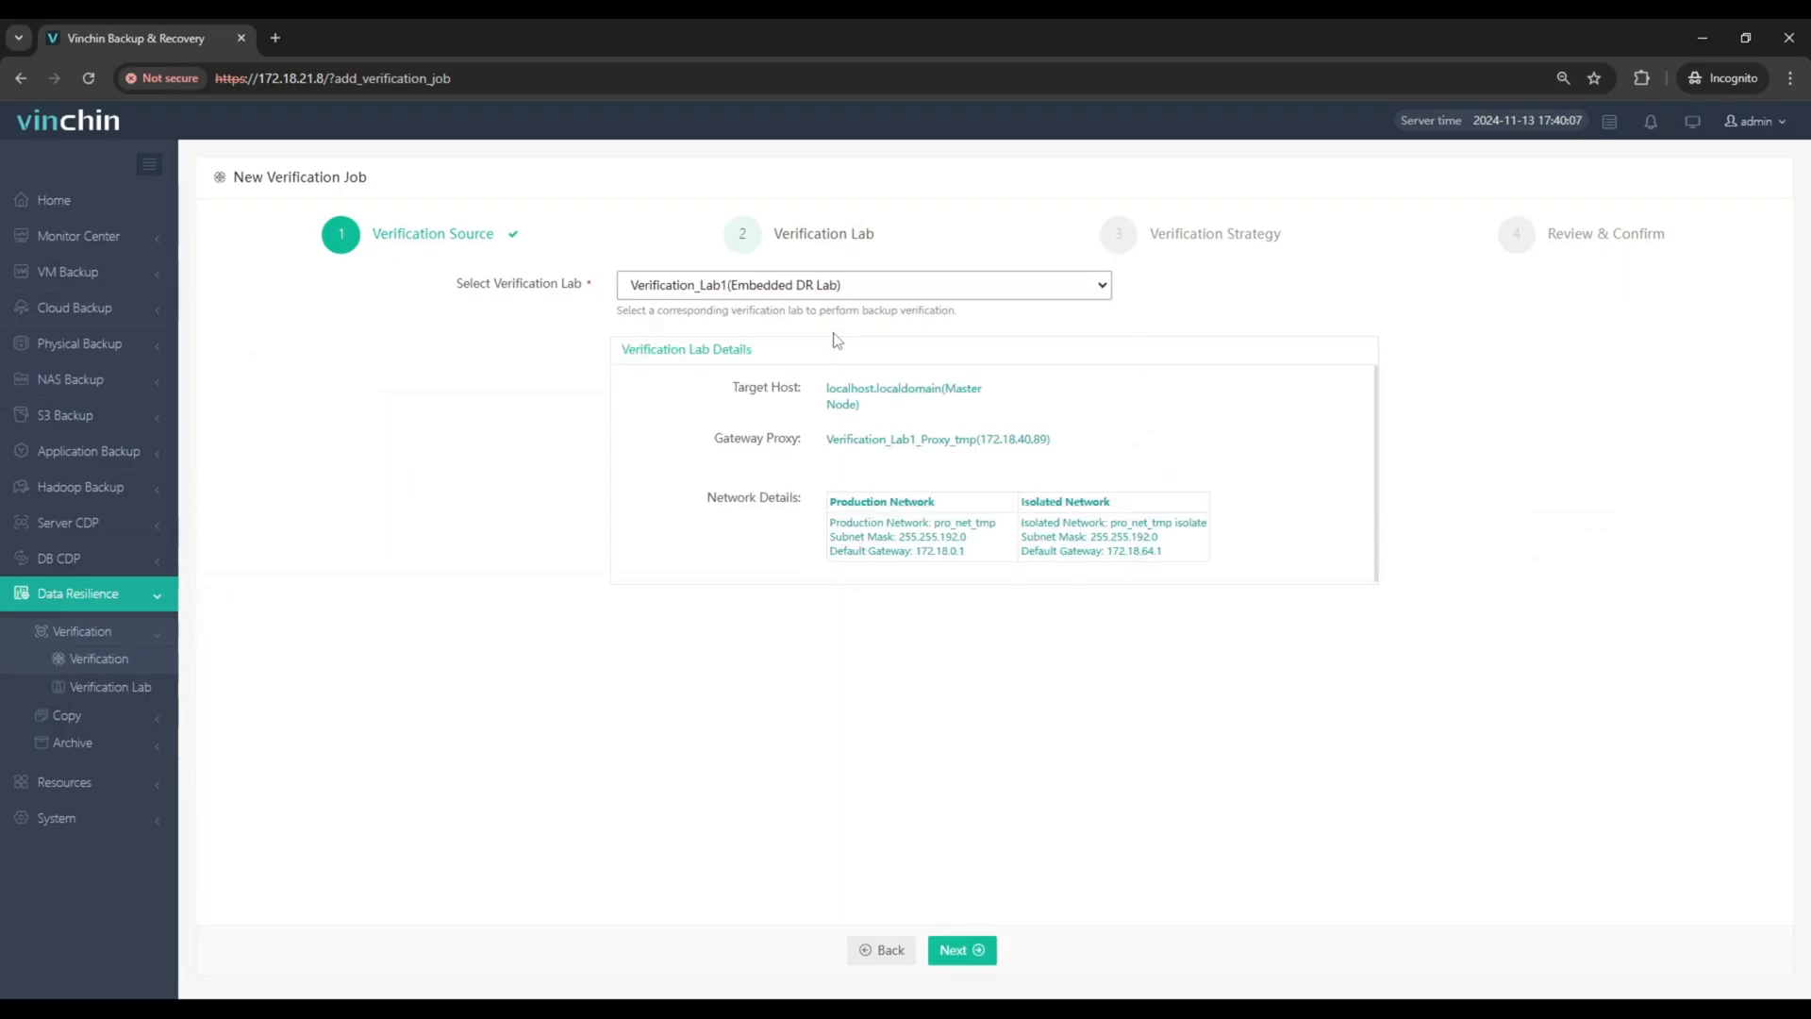
left_click(957, 950)
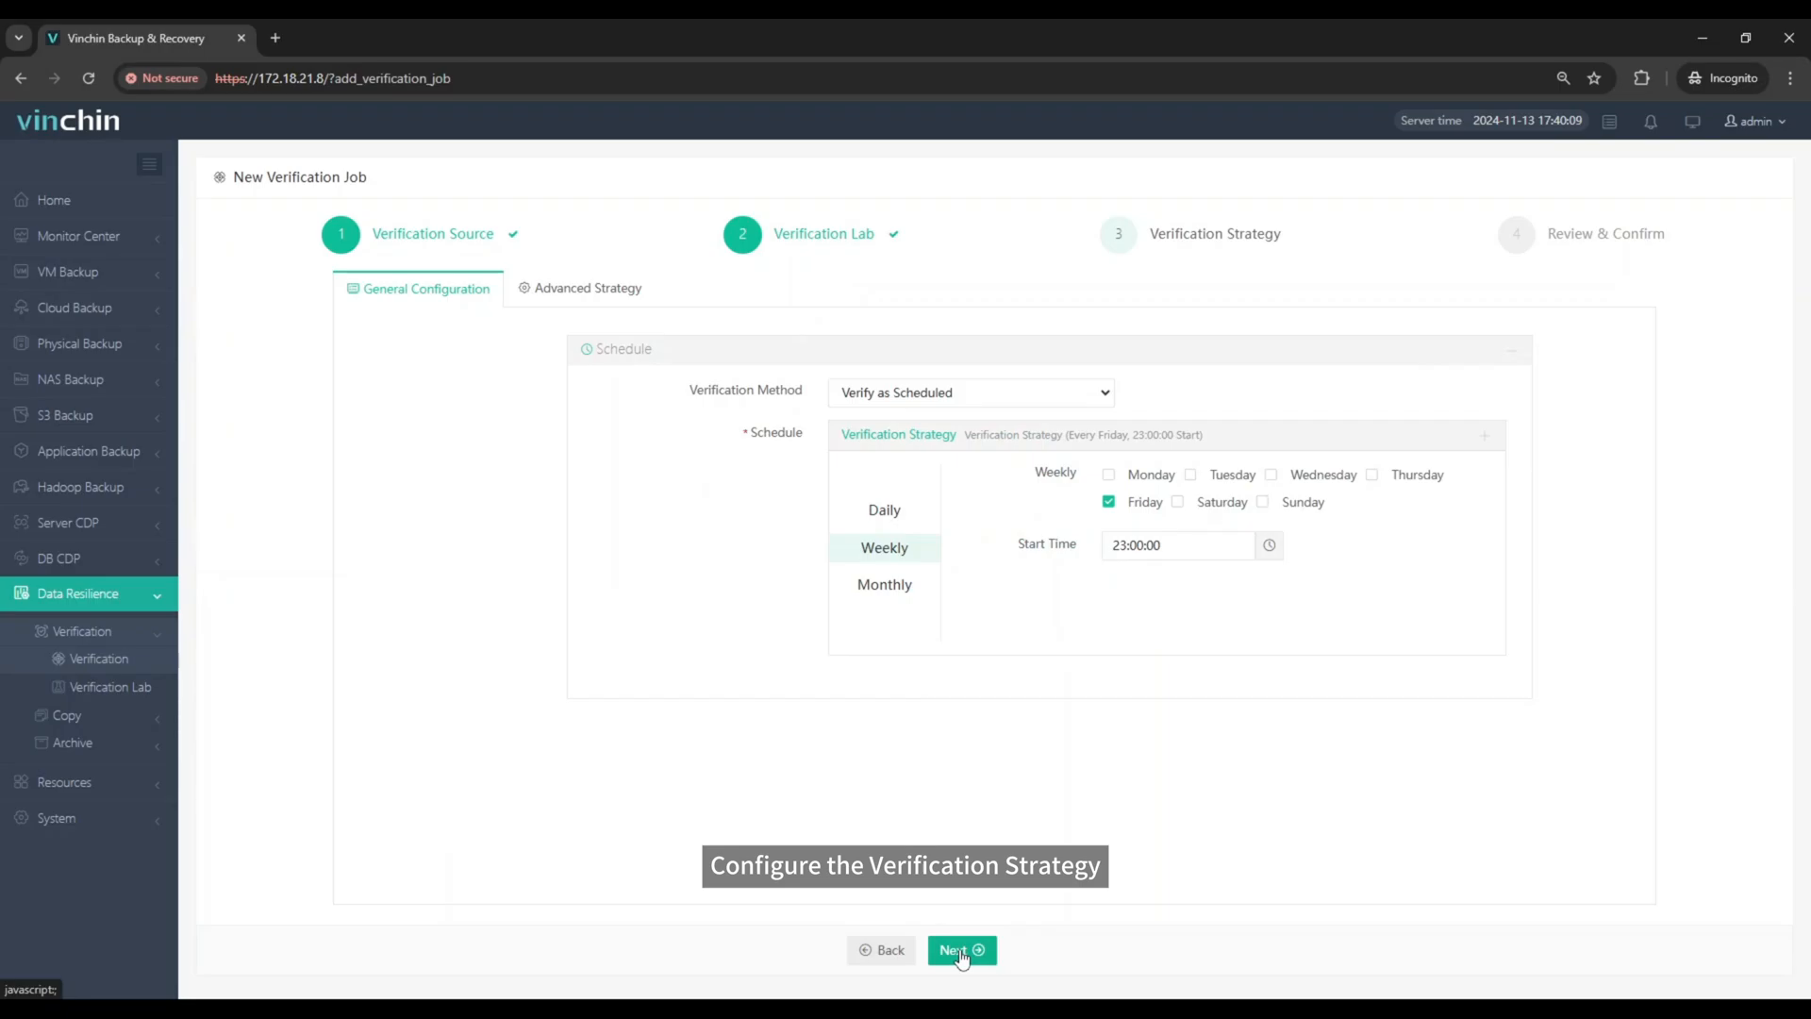
Step: Set the job's verification method to Verify Now and submit it with the Ping, Heartbeat Test and Screenshot alerts enabled
left_click(938, 393)
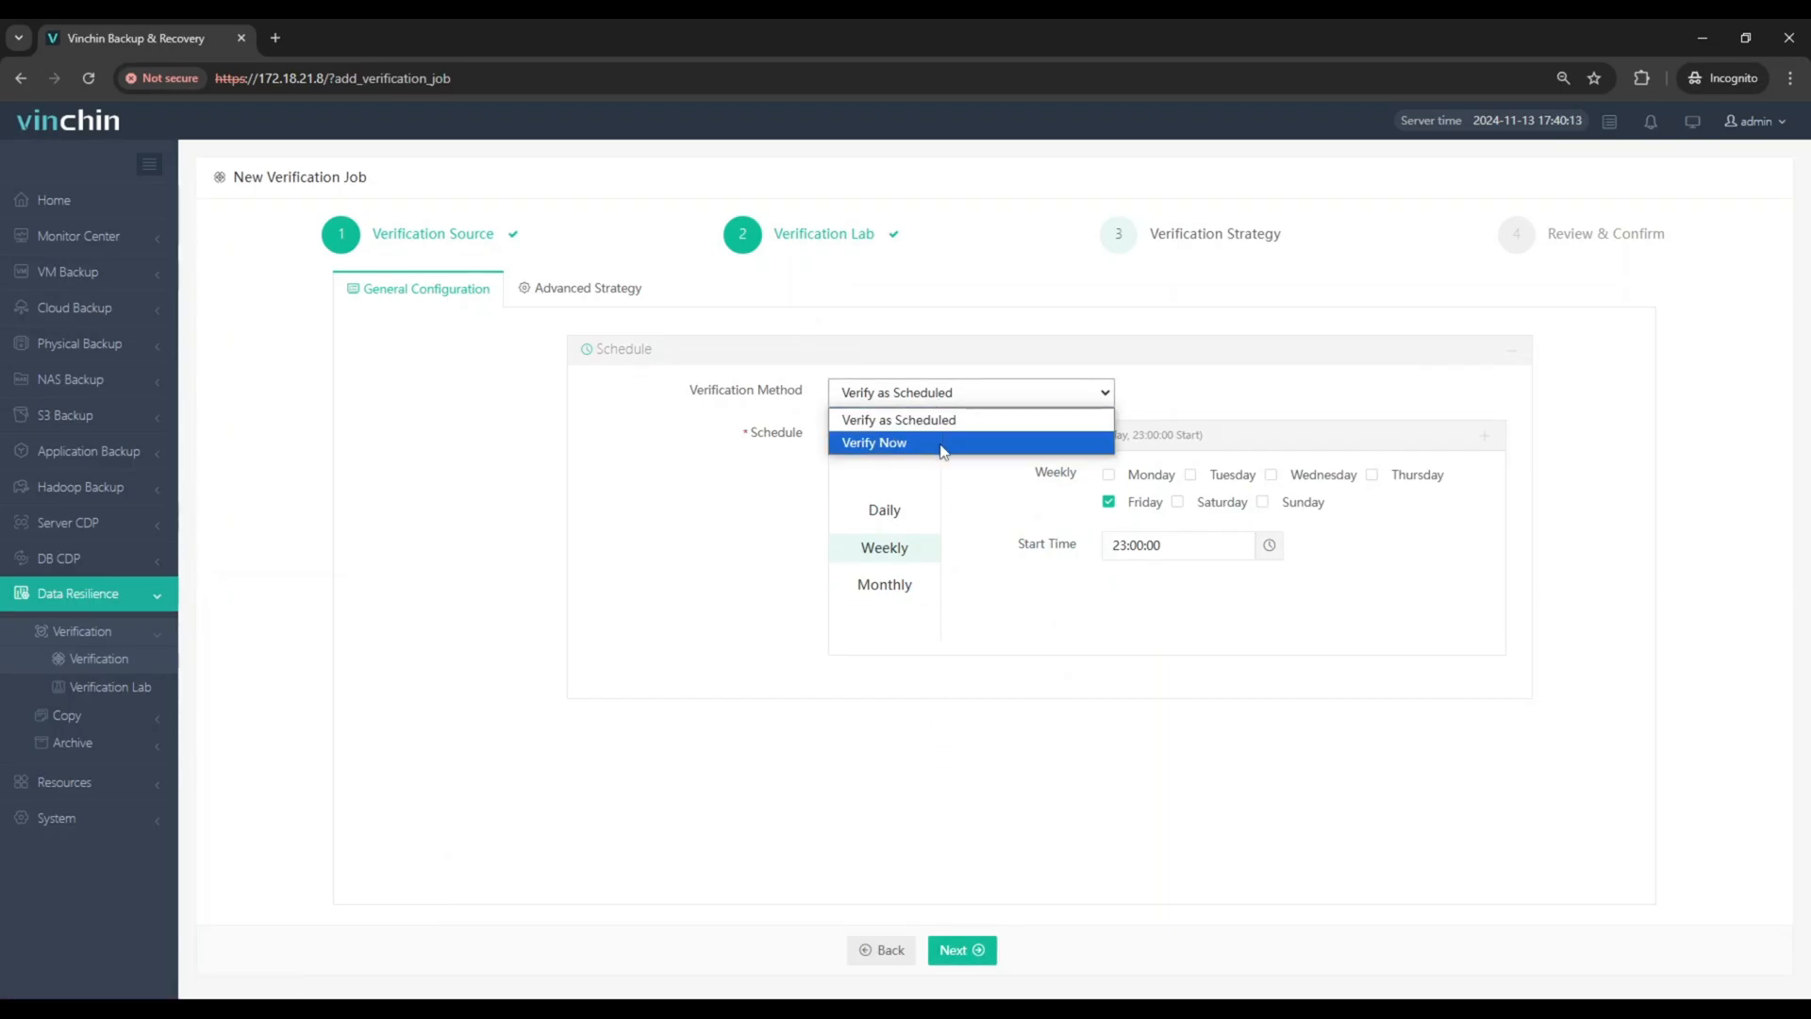
left_click(943, 443)
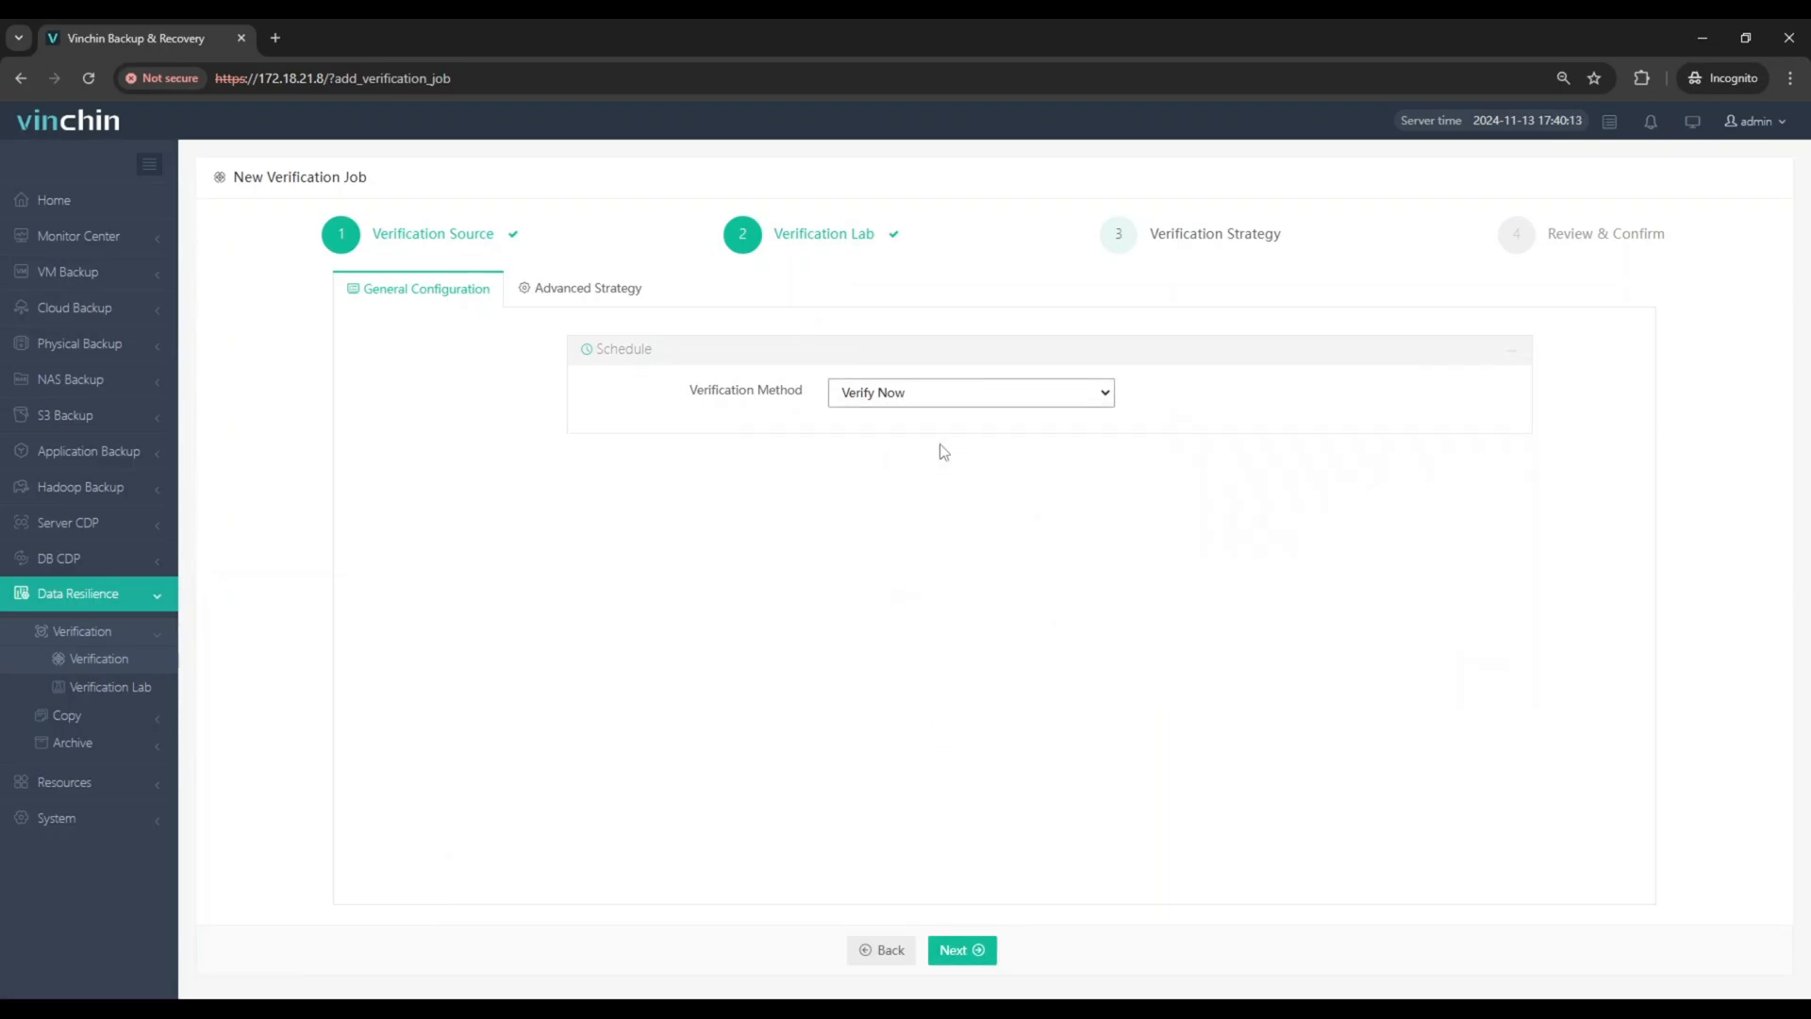
left_click(569, 291)
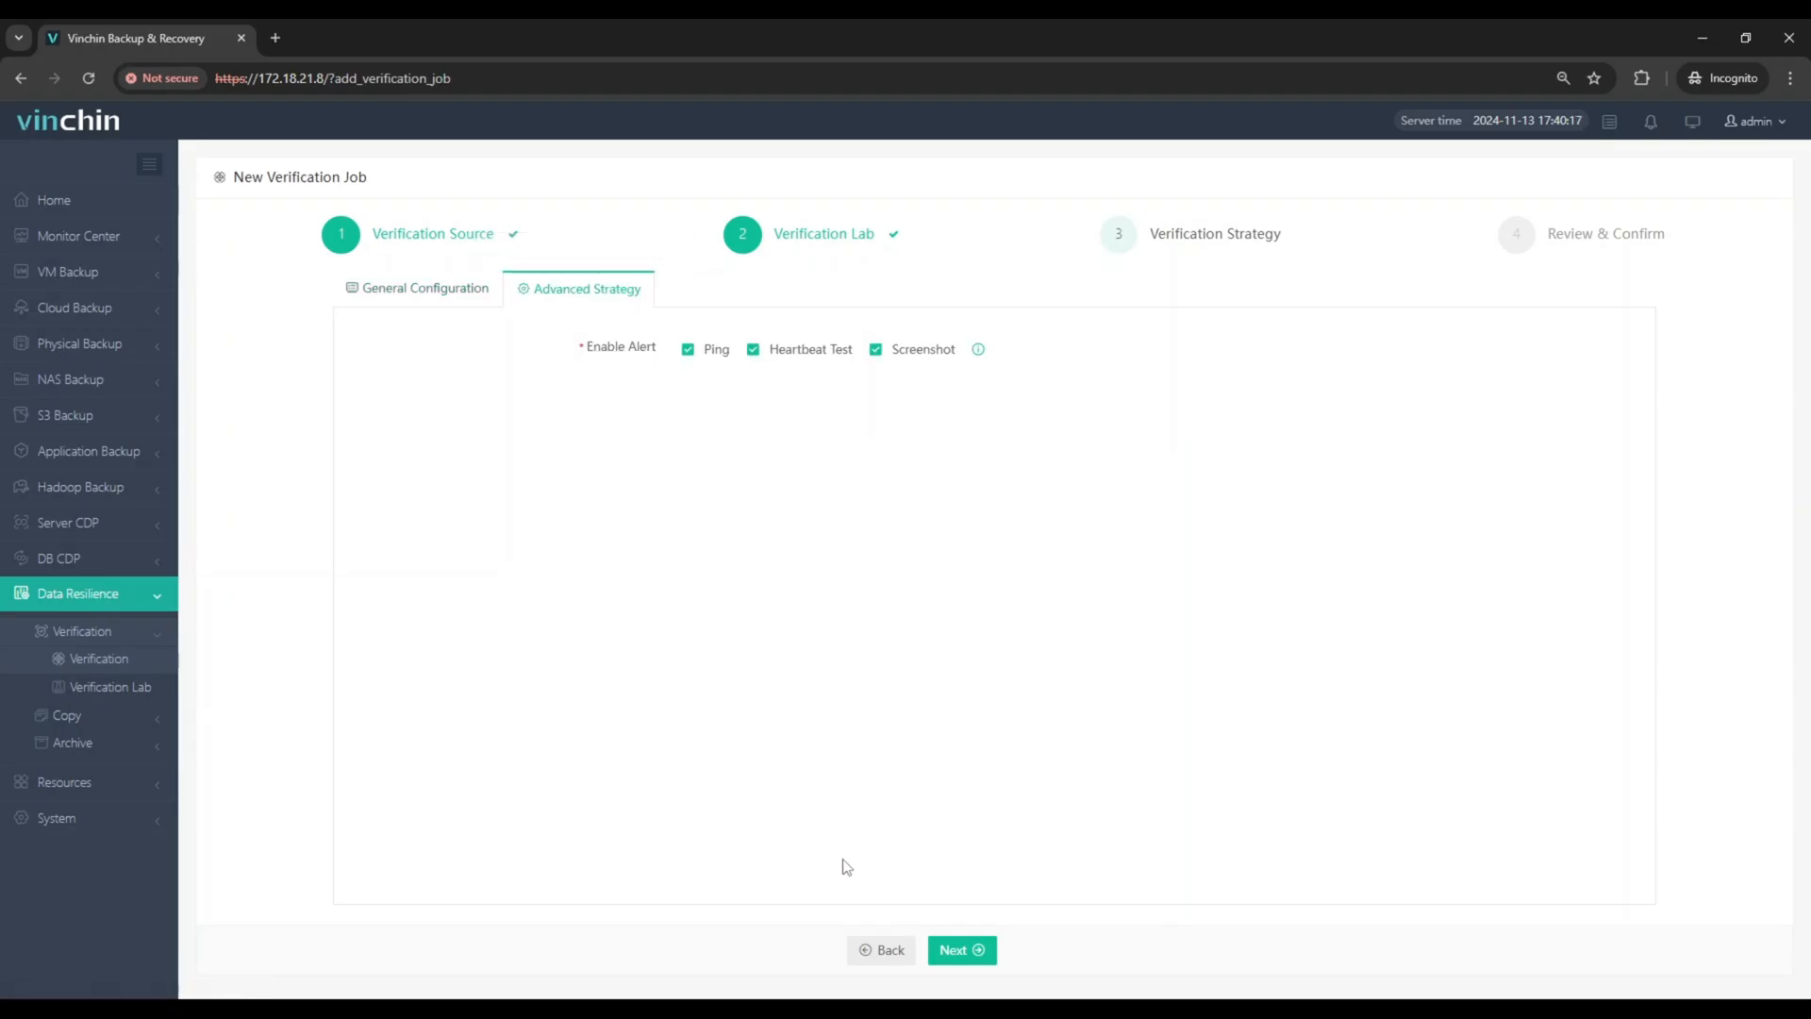
left_click(951, 951)
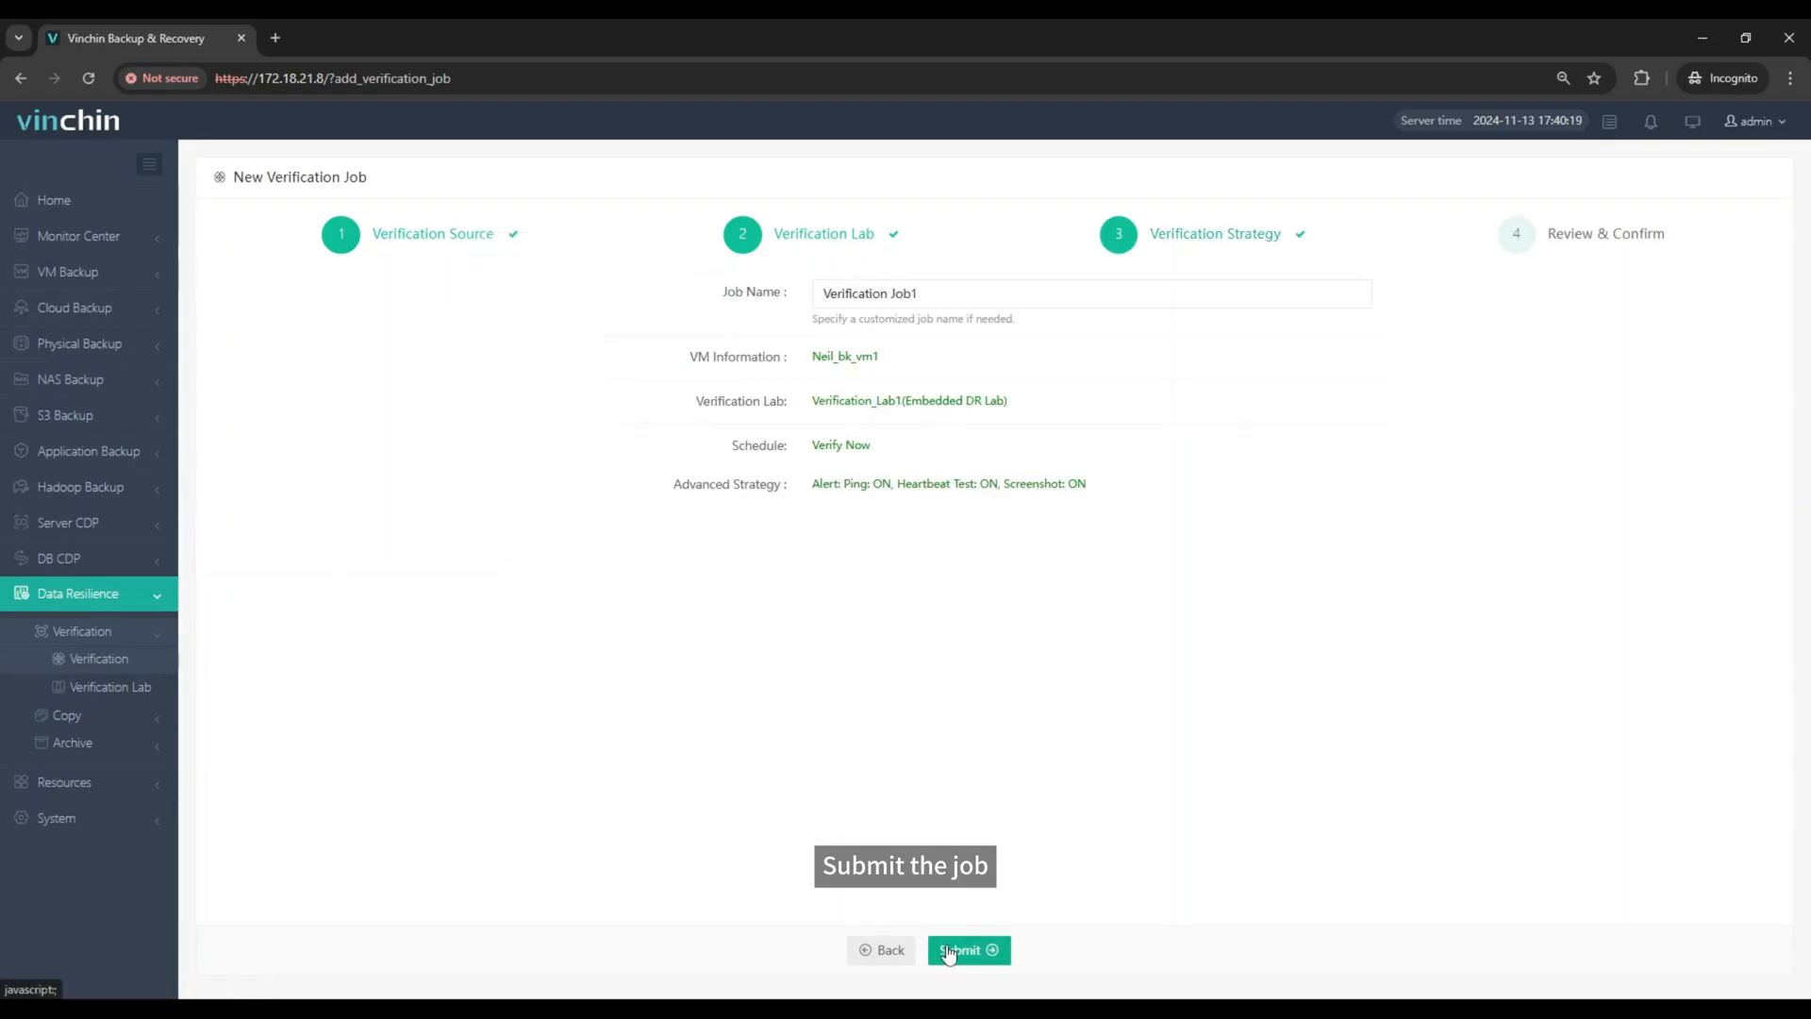
left_click(948, 953)
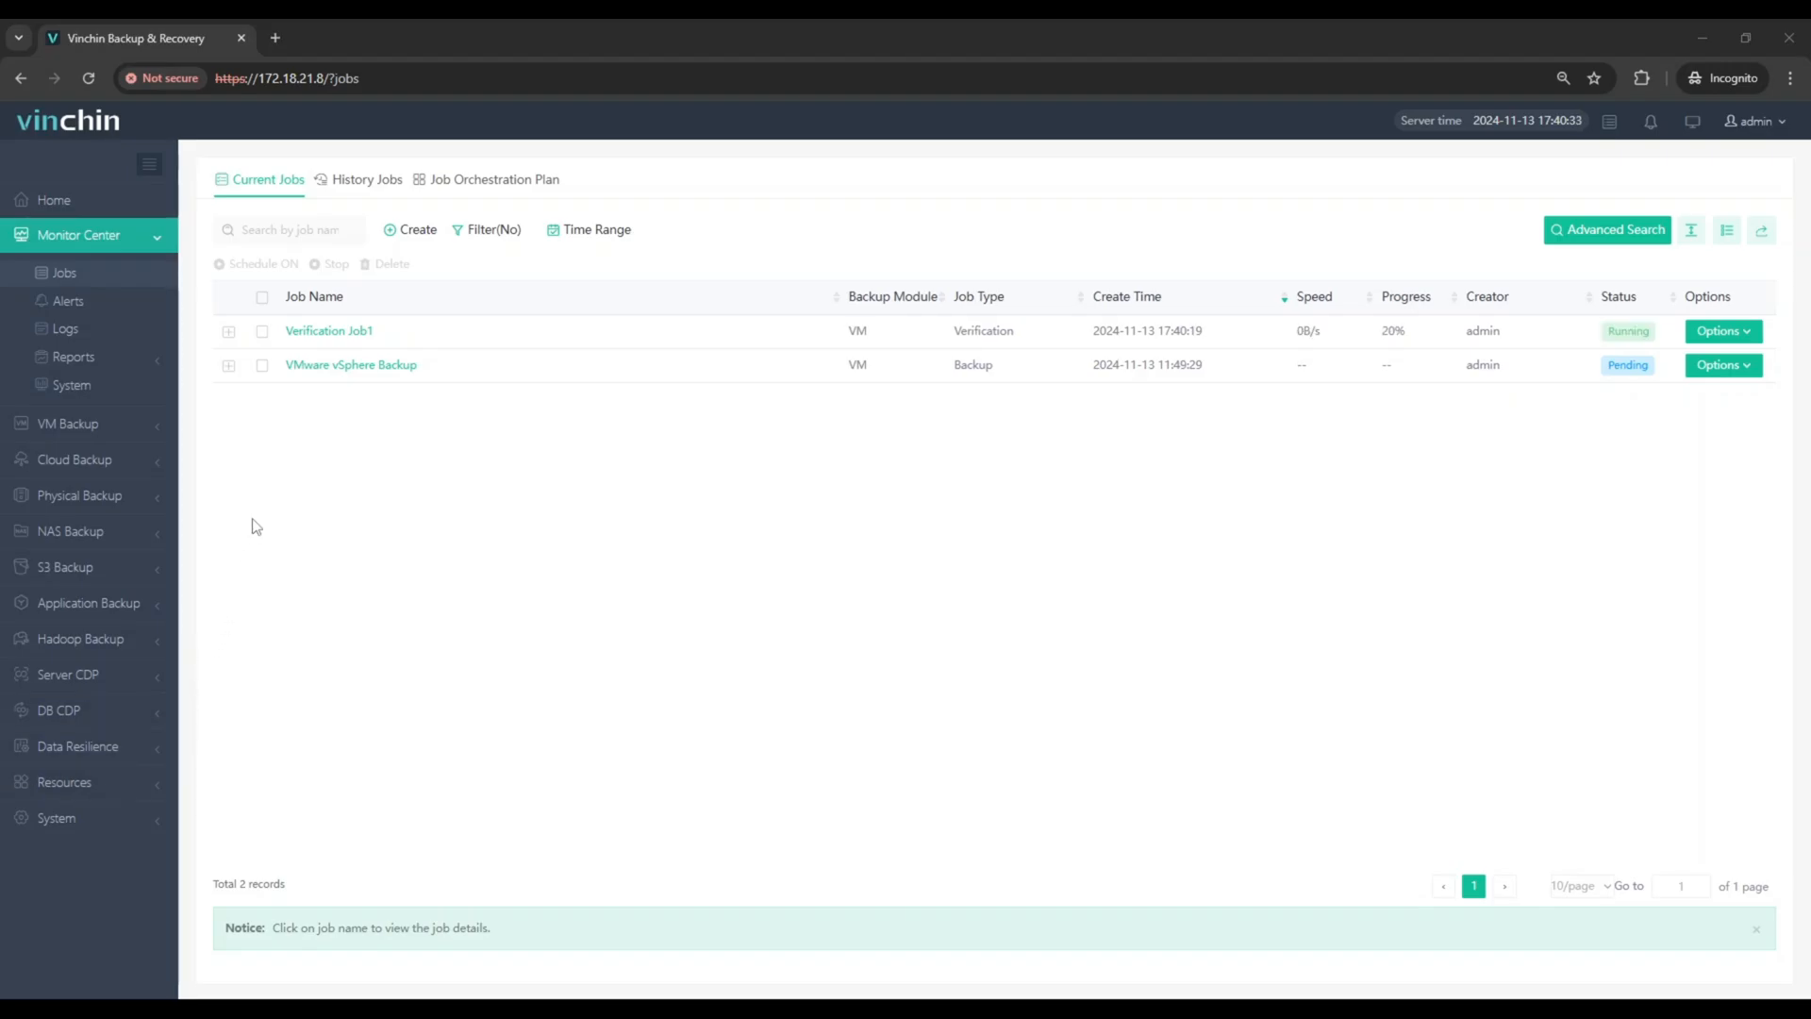
Step: Open the details of Verification Job1 and view its VM list and job history
left_click(294, 333)
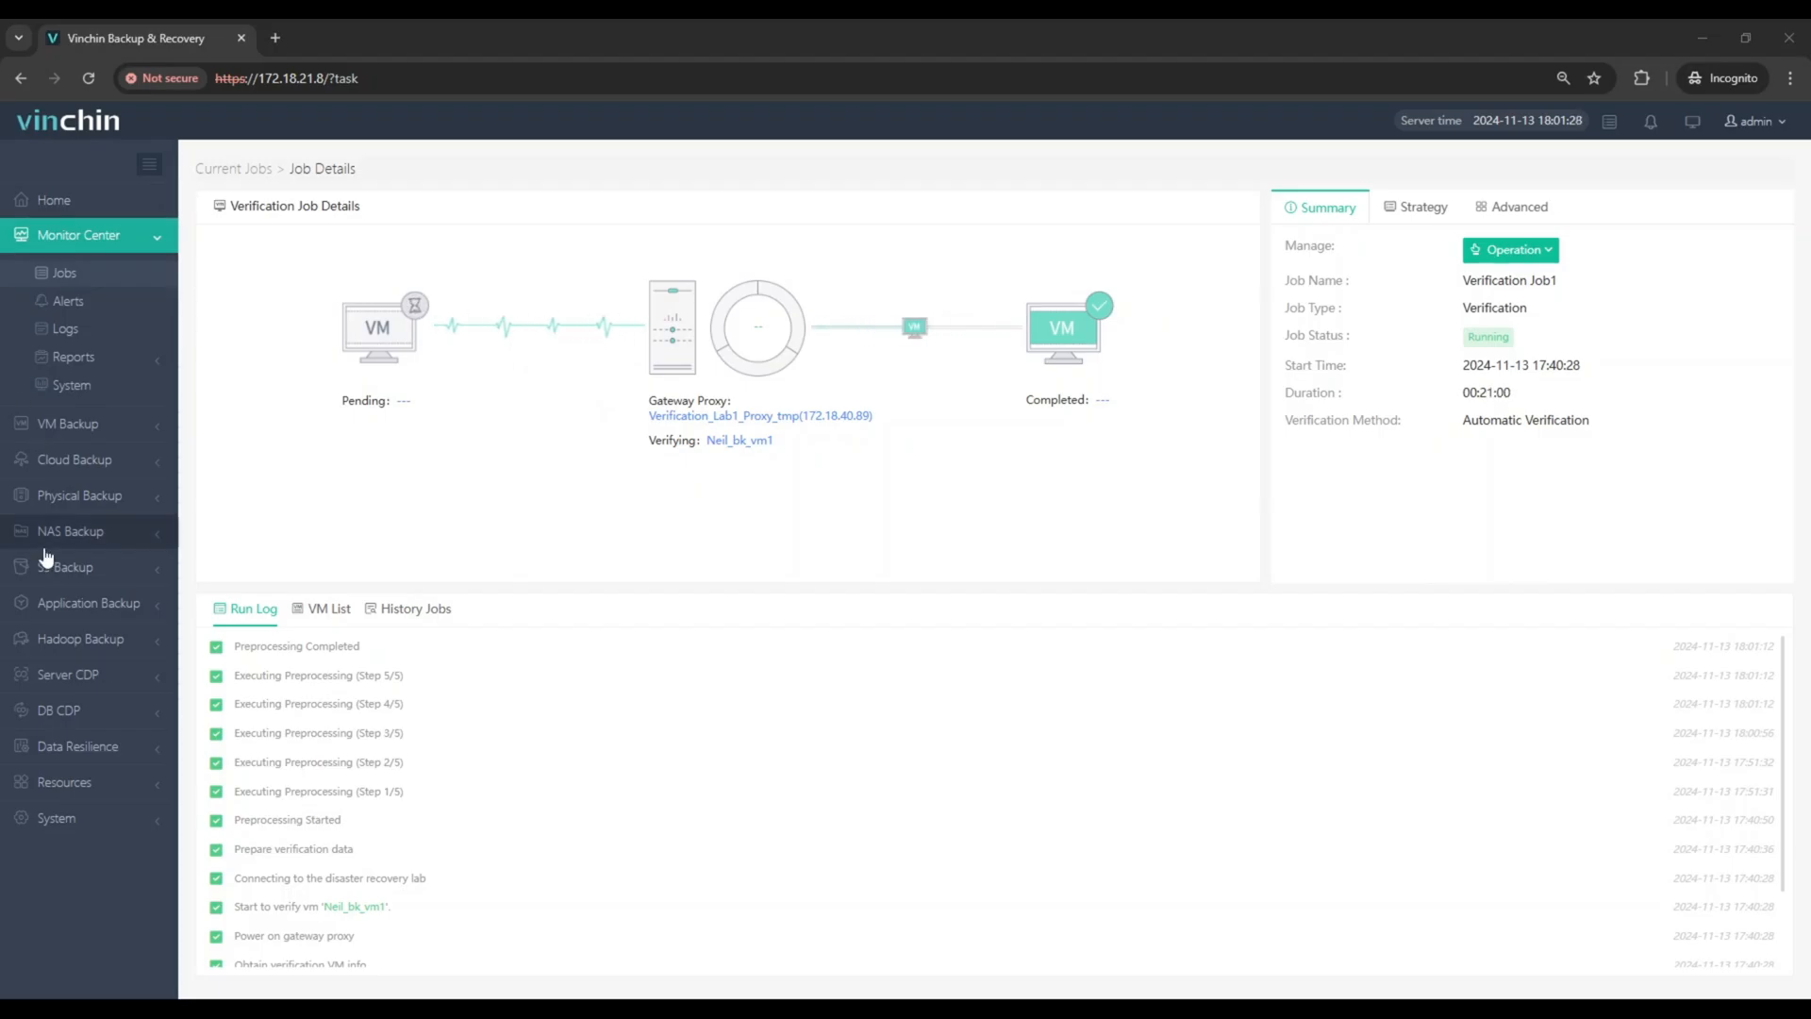
left_click(318, 611)
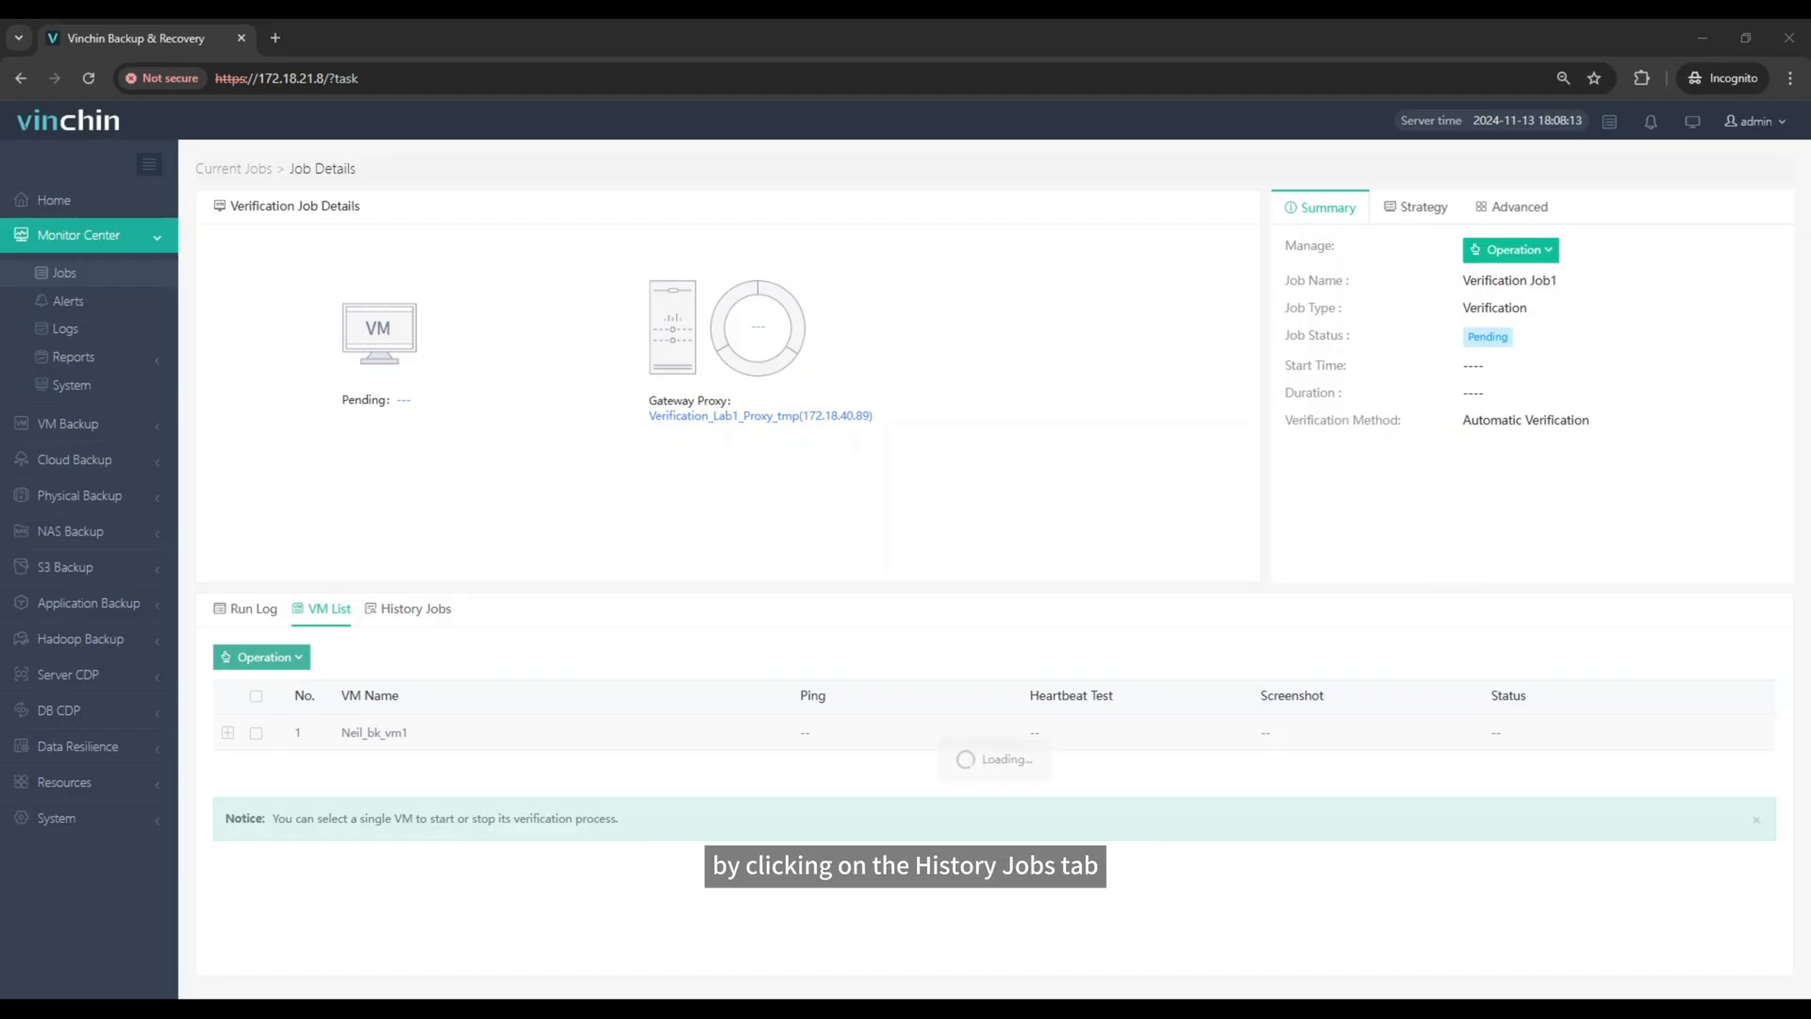
left_click(374, 610)
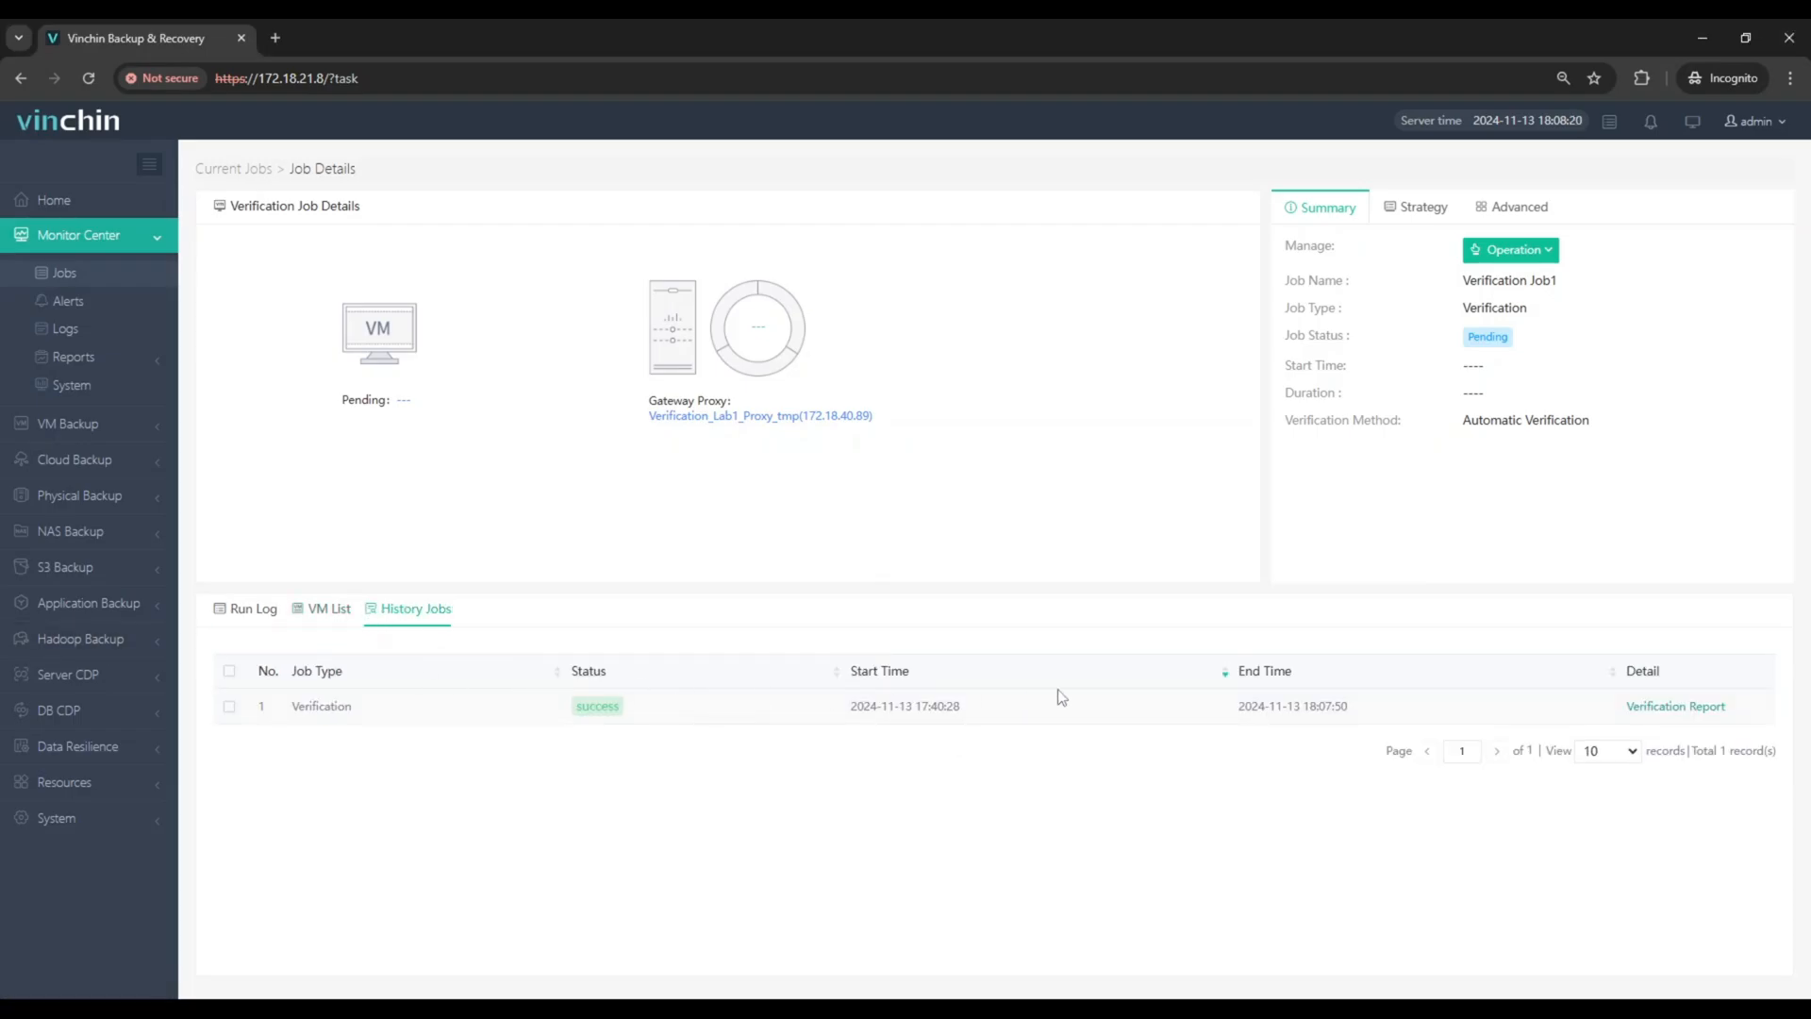
Step: Review the verification report of the job's history entry, including the test results and VM screenshot, and close it
left_click(1657, 707)
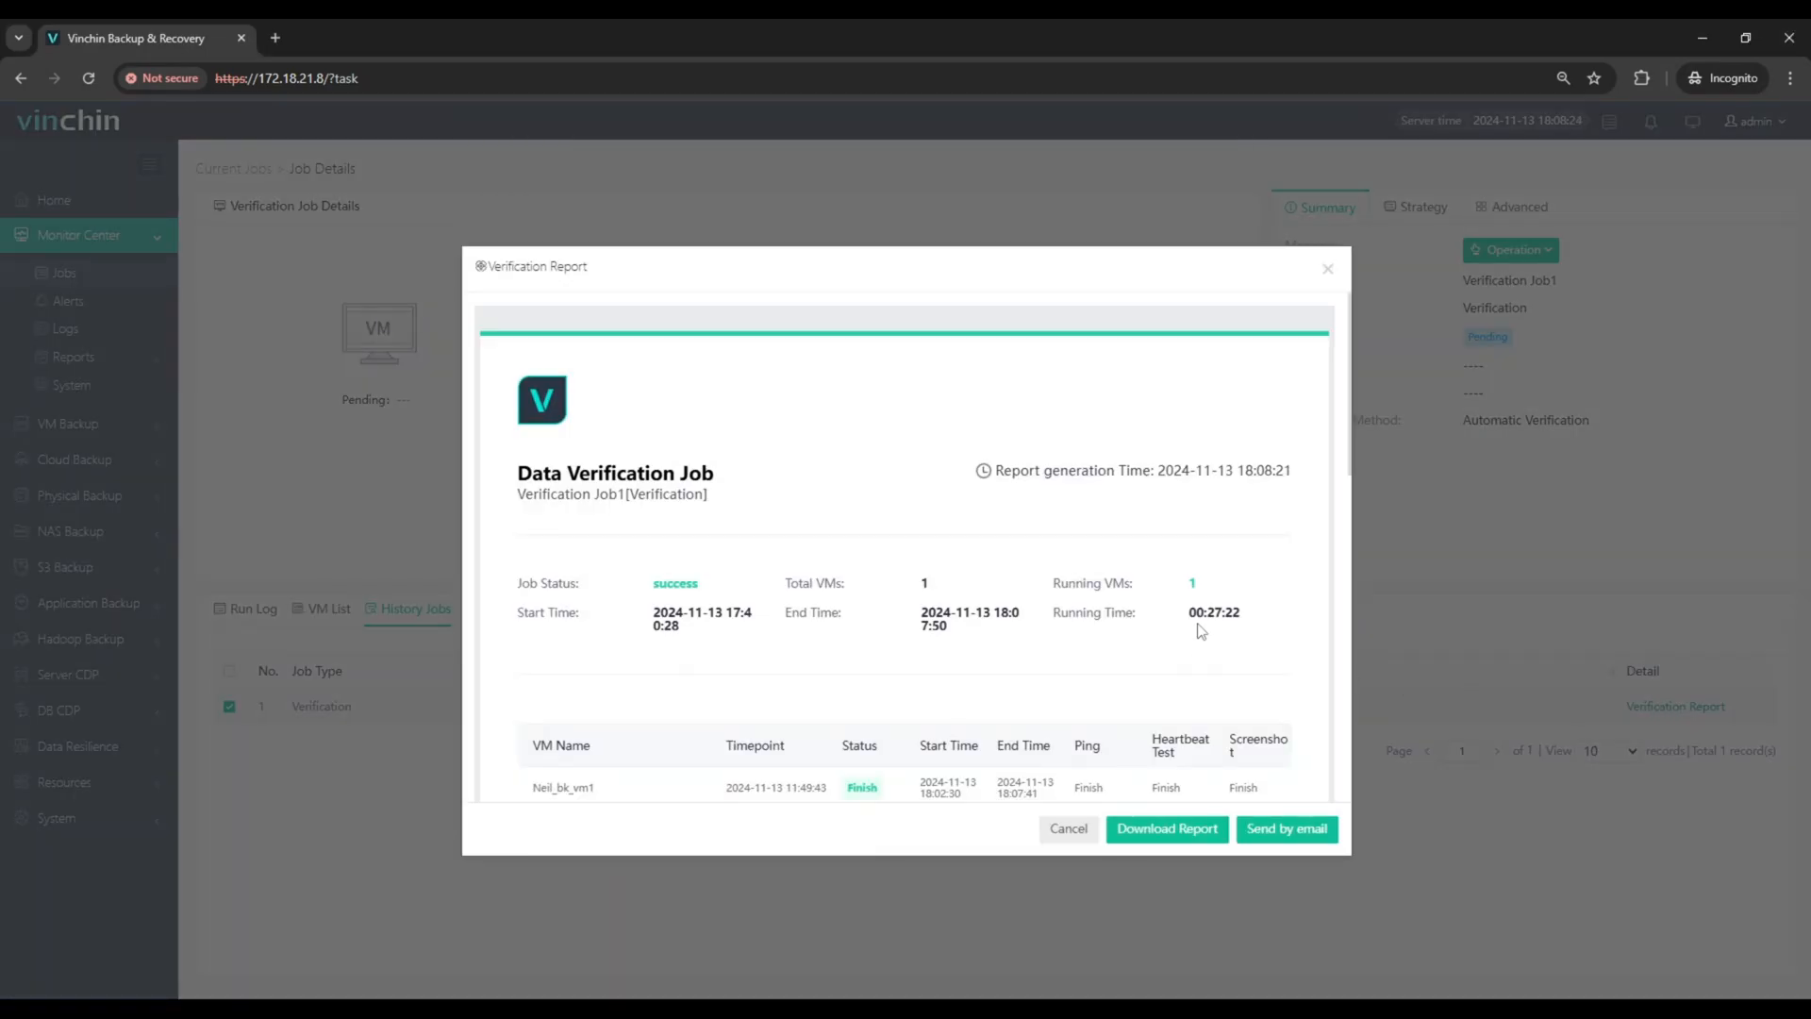
scroll(1199, 630, "down", 3)
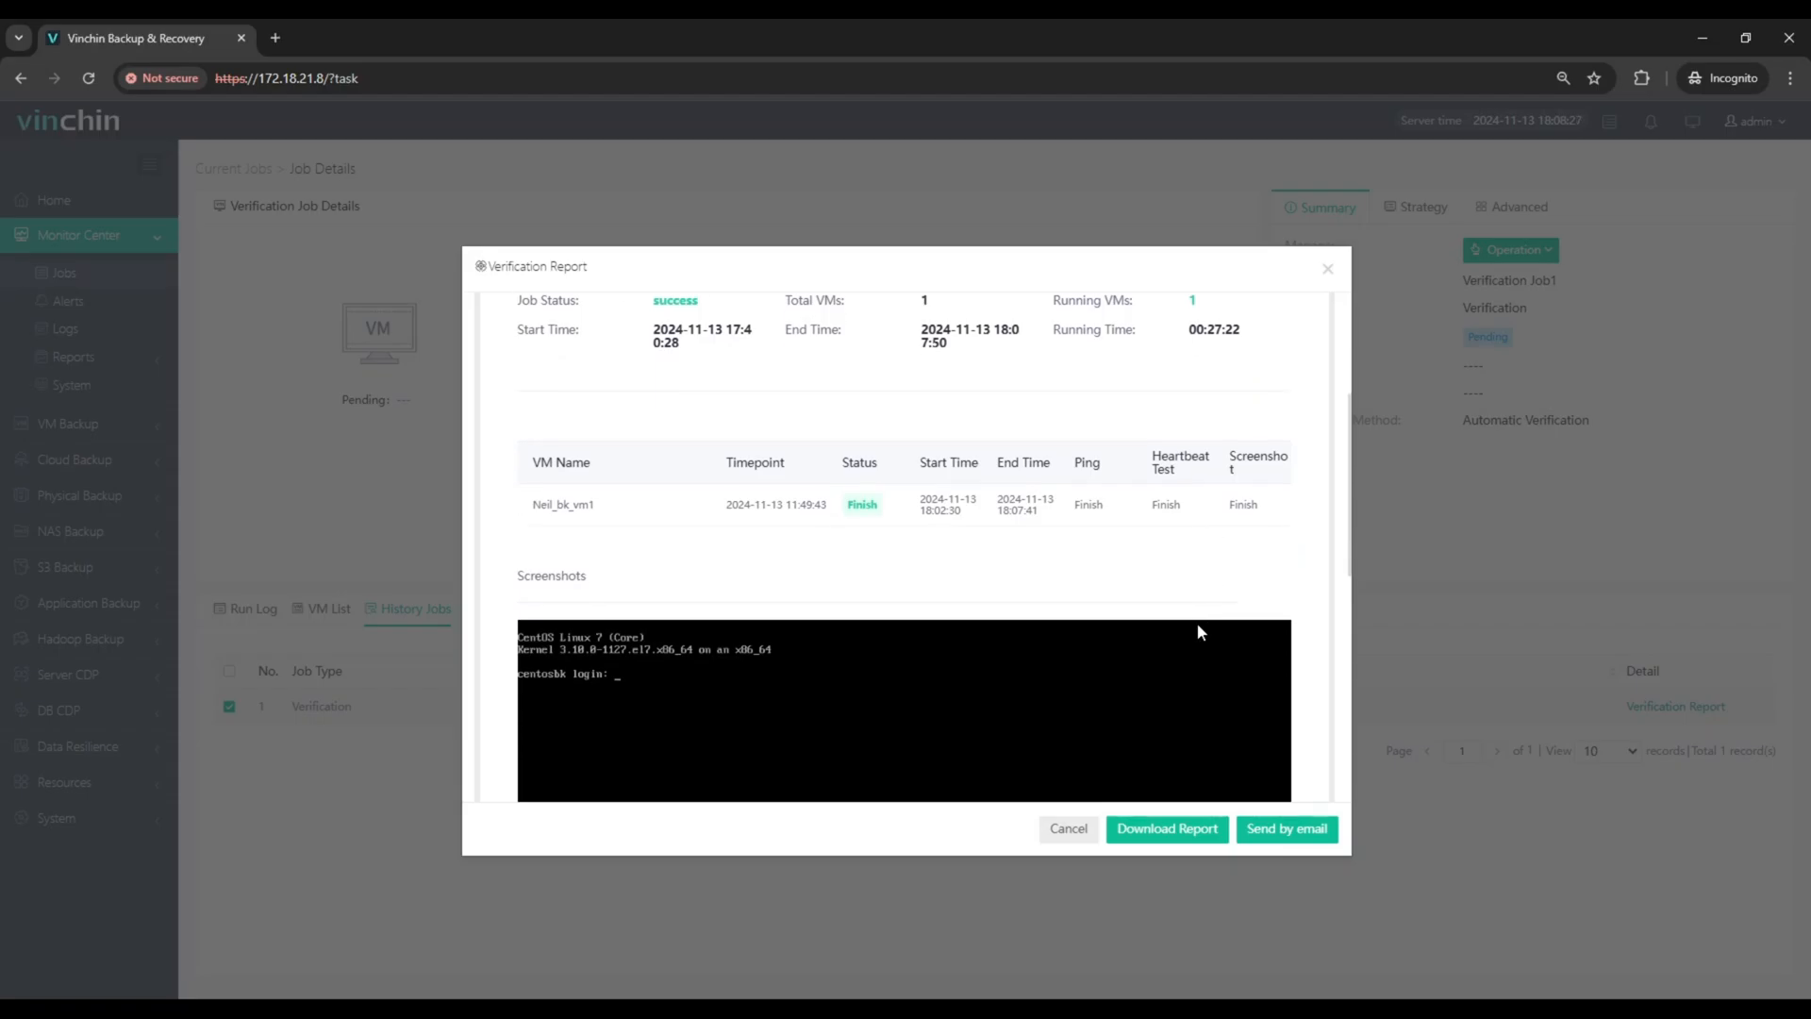
scroll(1280, 611, "down", 1)
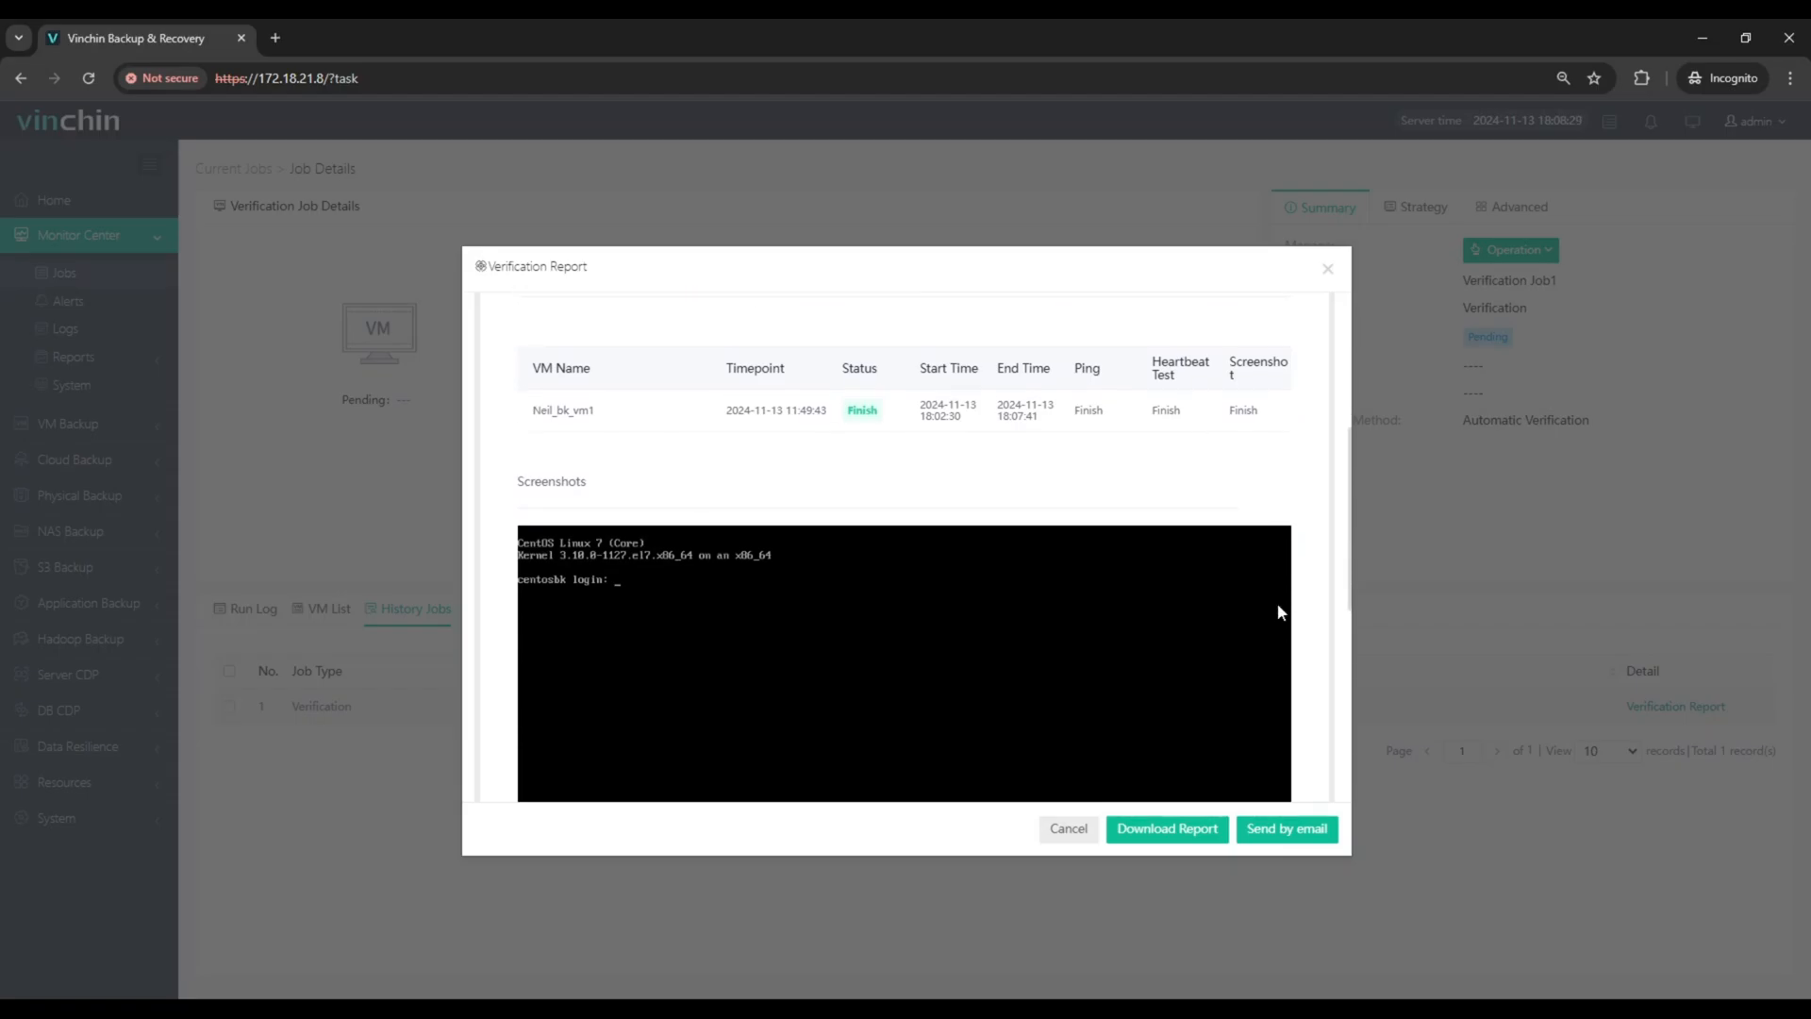
scroll(1280, 612, "down", 1)
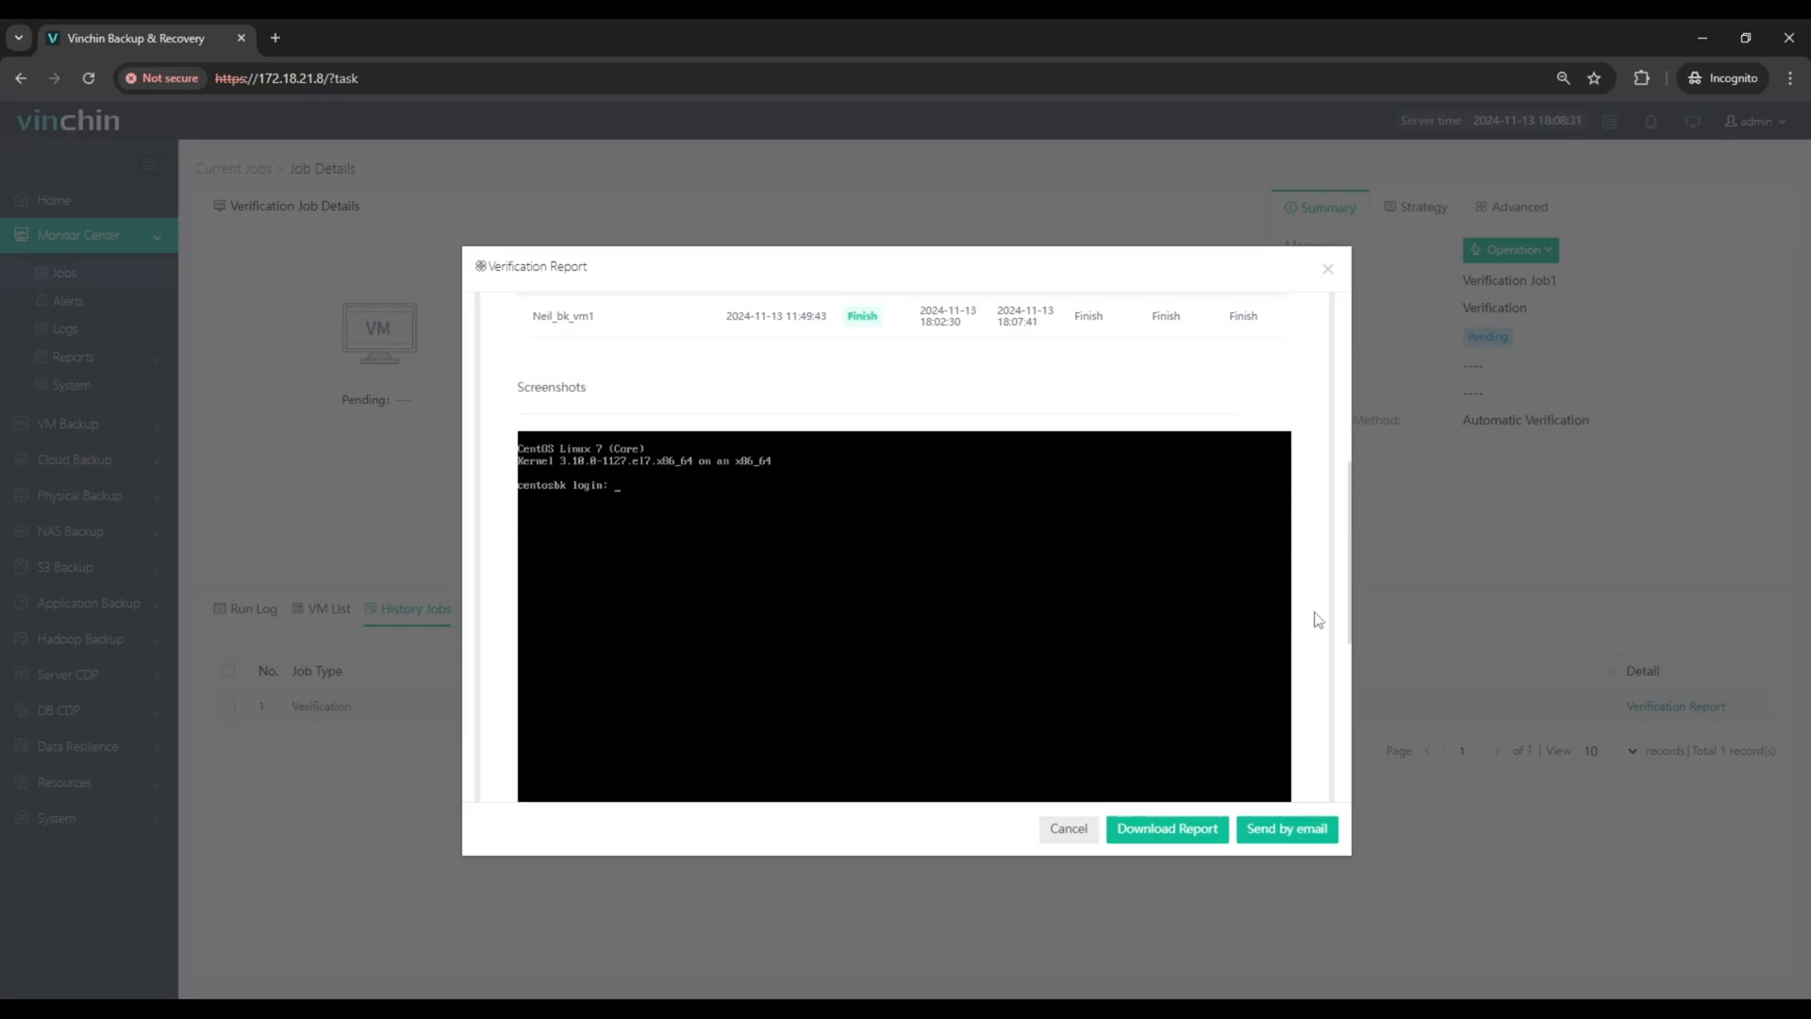
scroll(1317, 620, "down", 3)
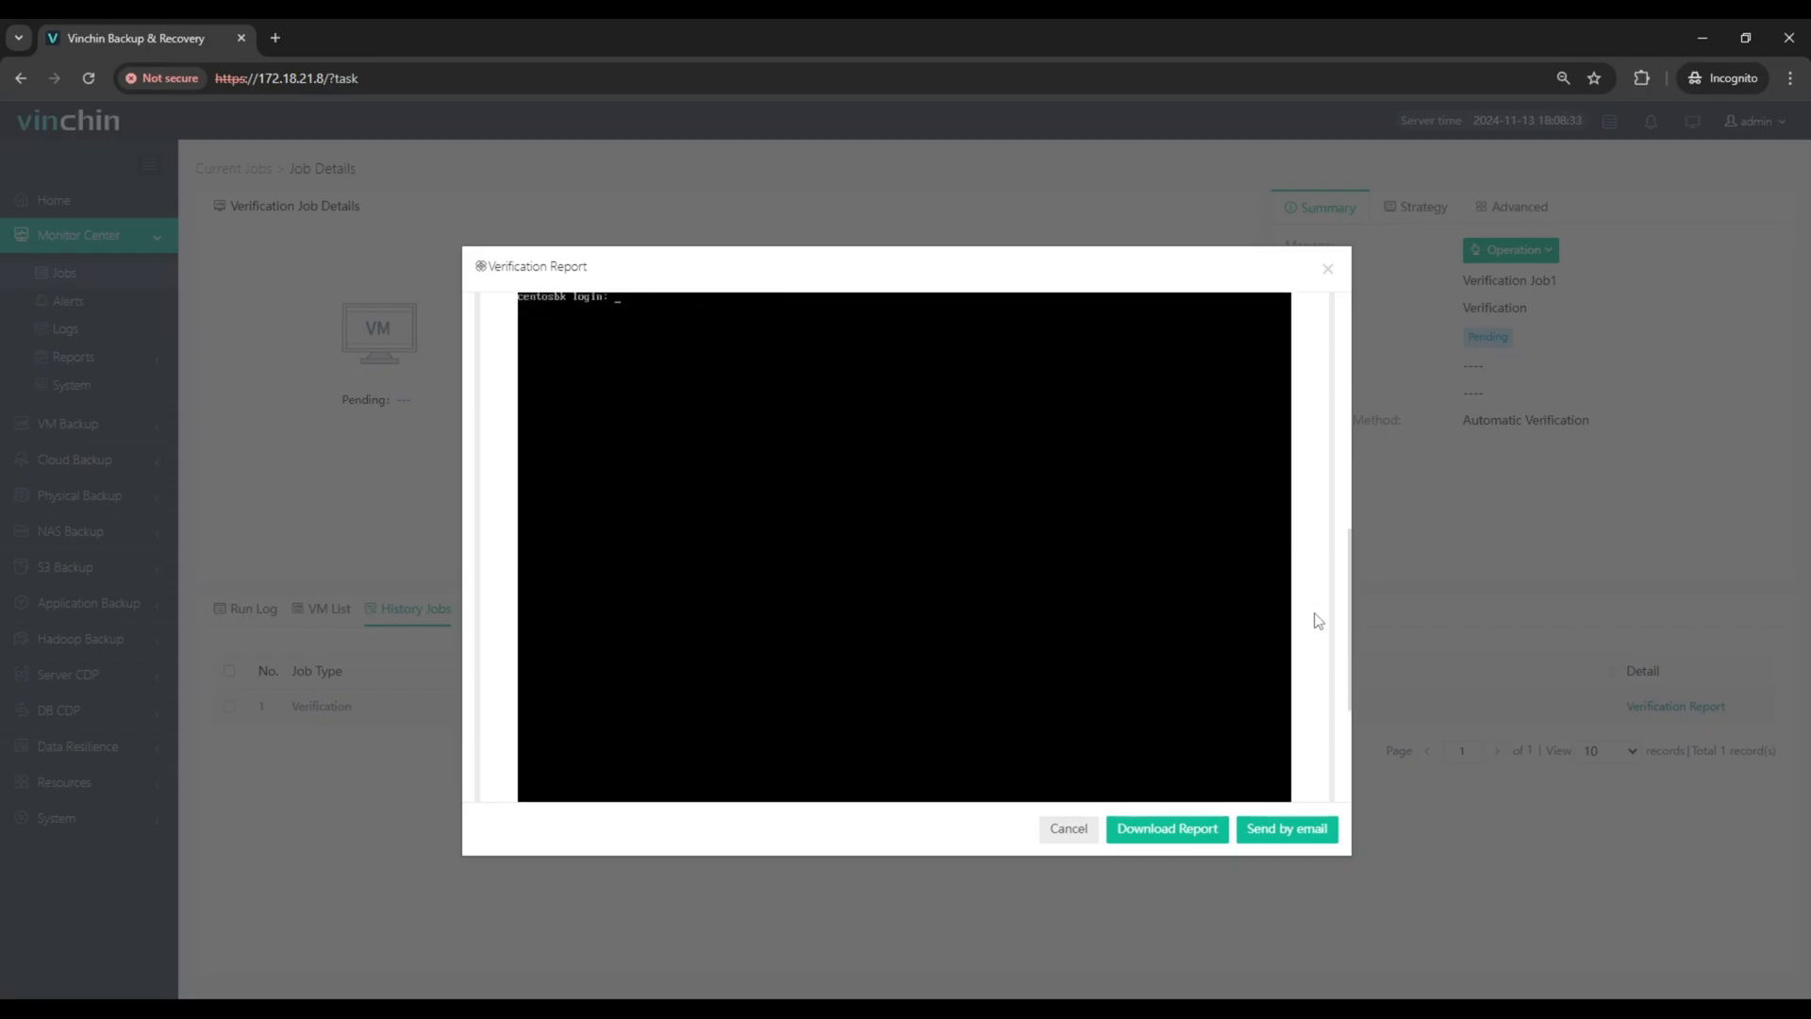
scroll(1317, 619, "down", 1)
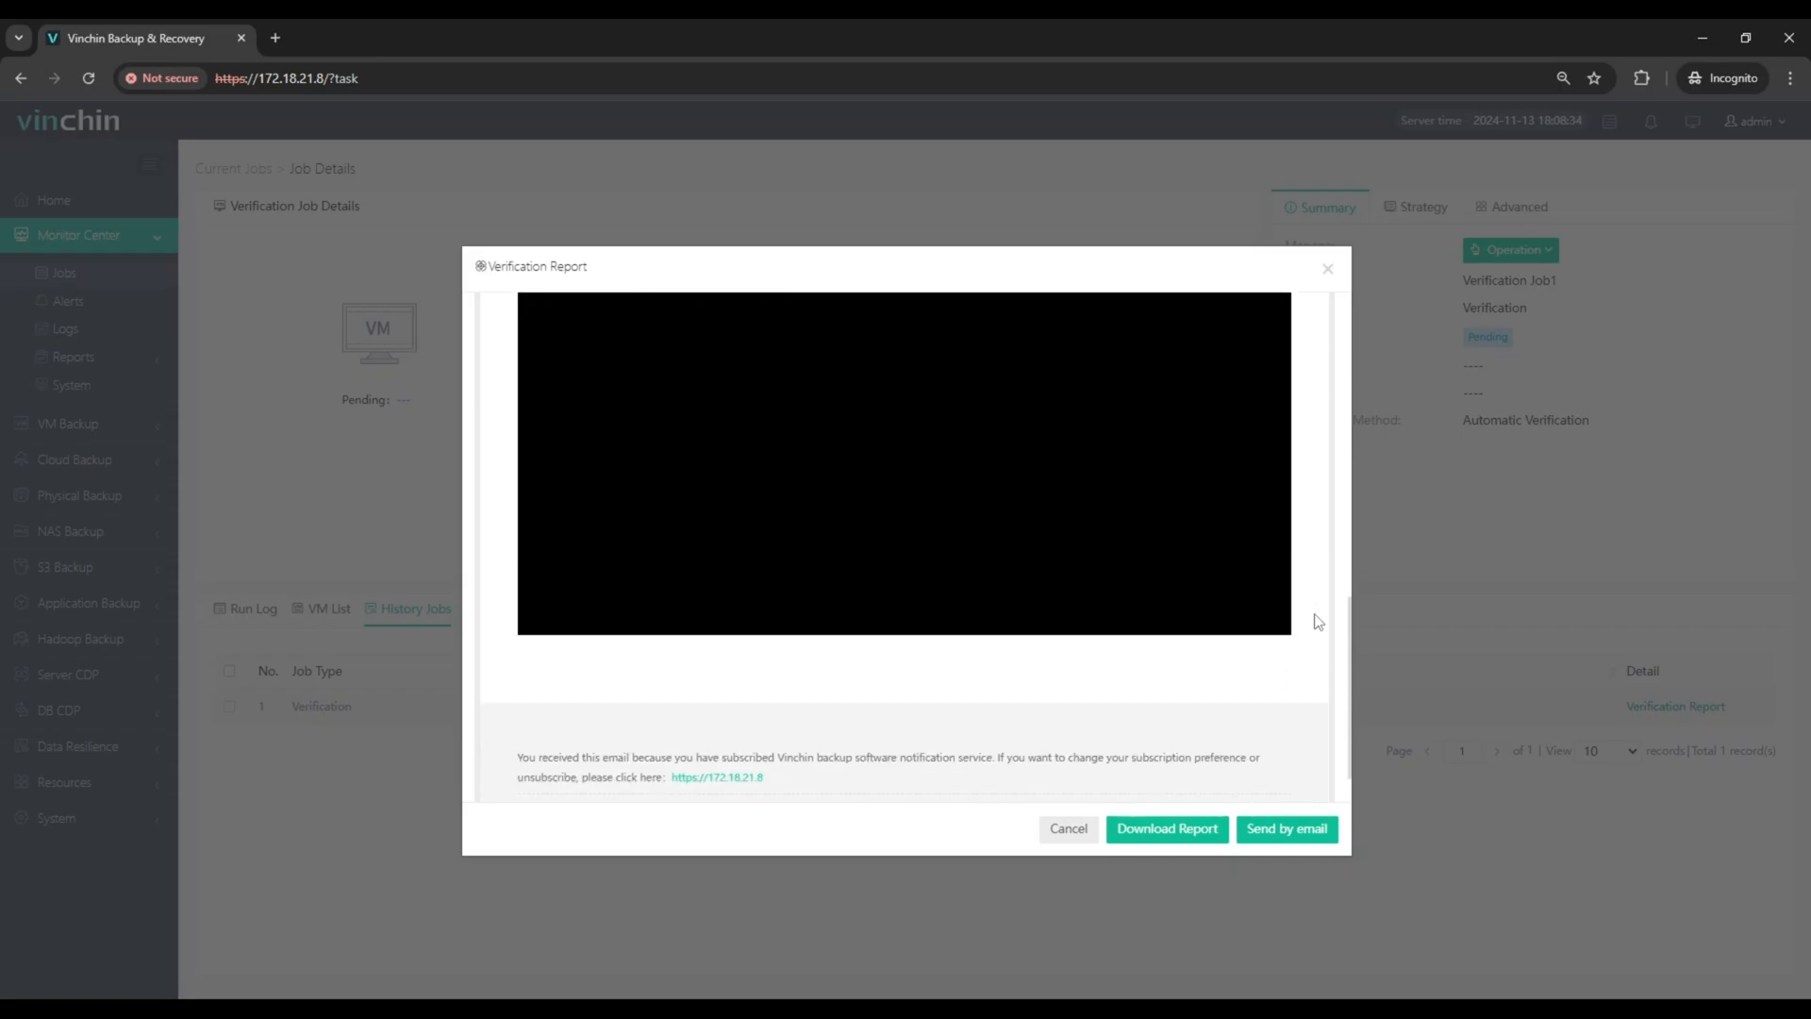
left_click(1078, 830)
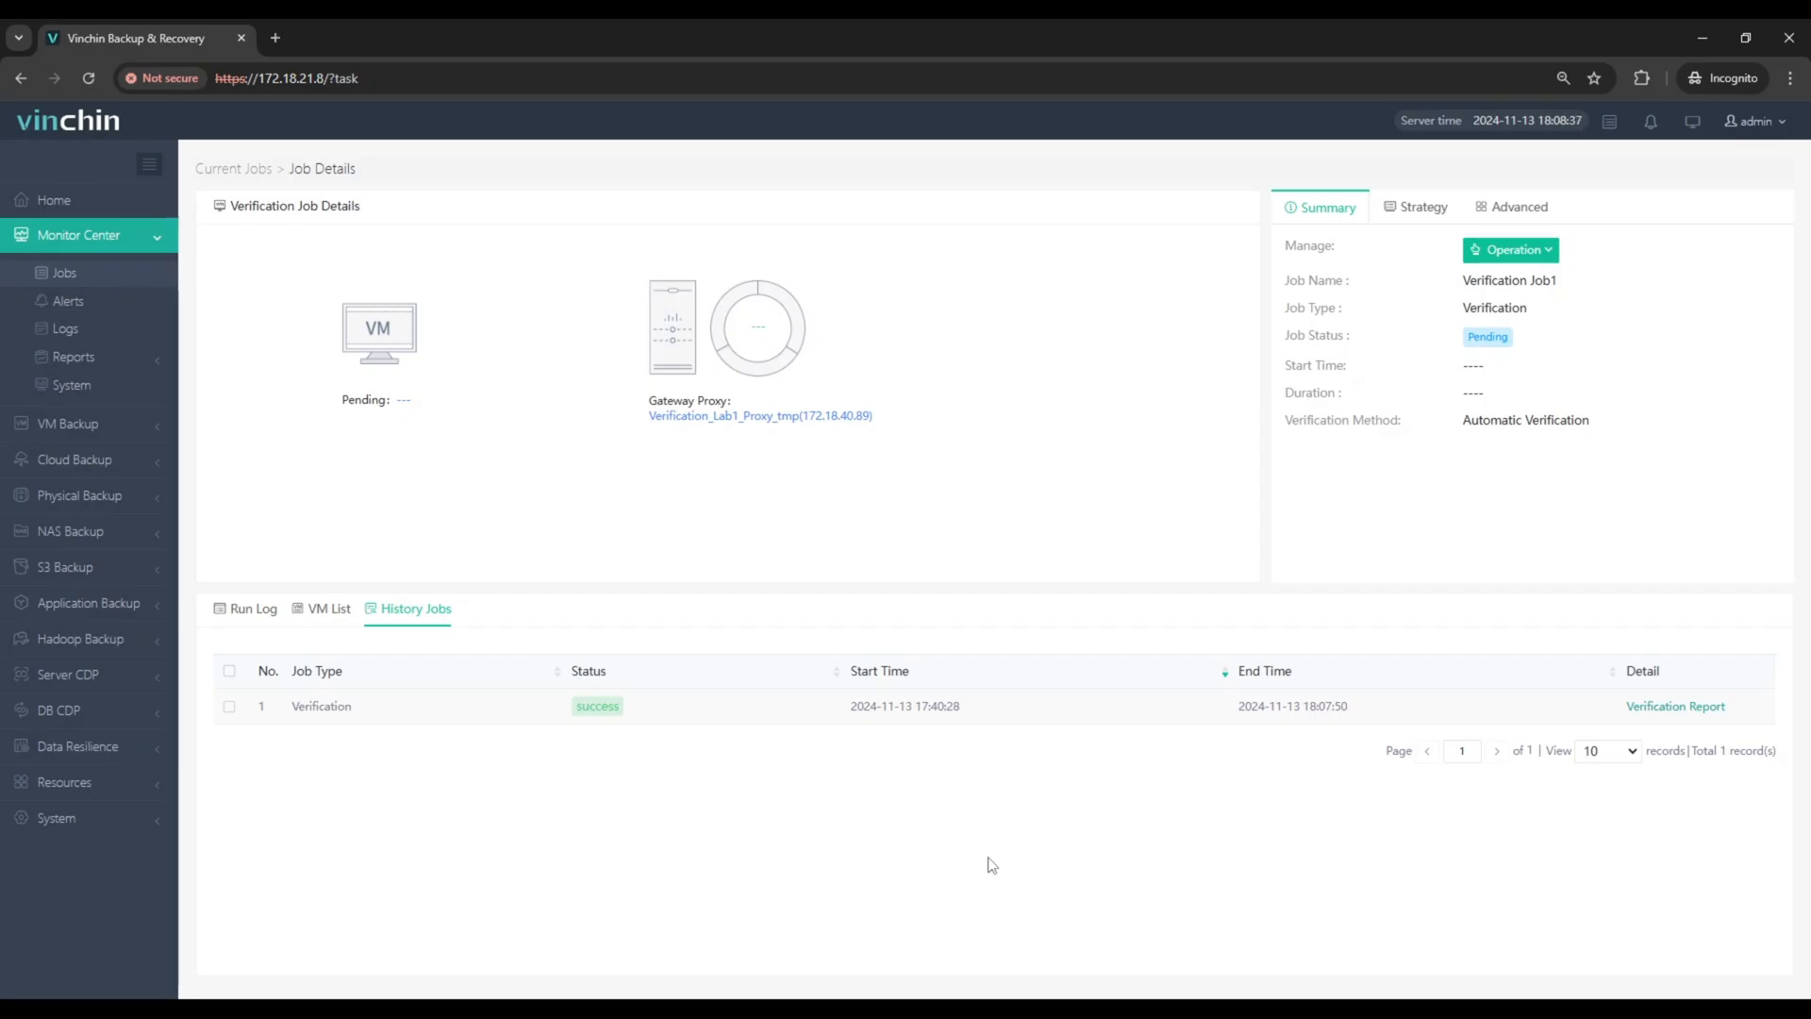